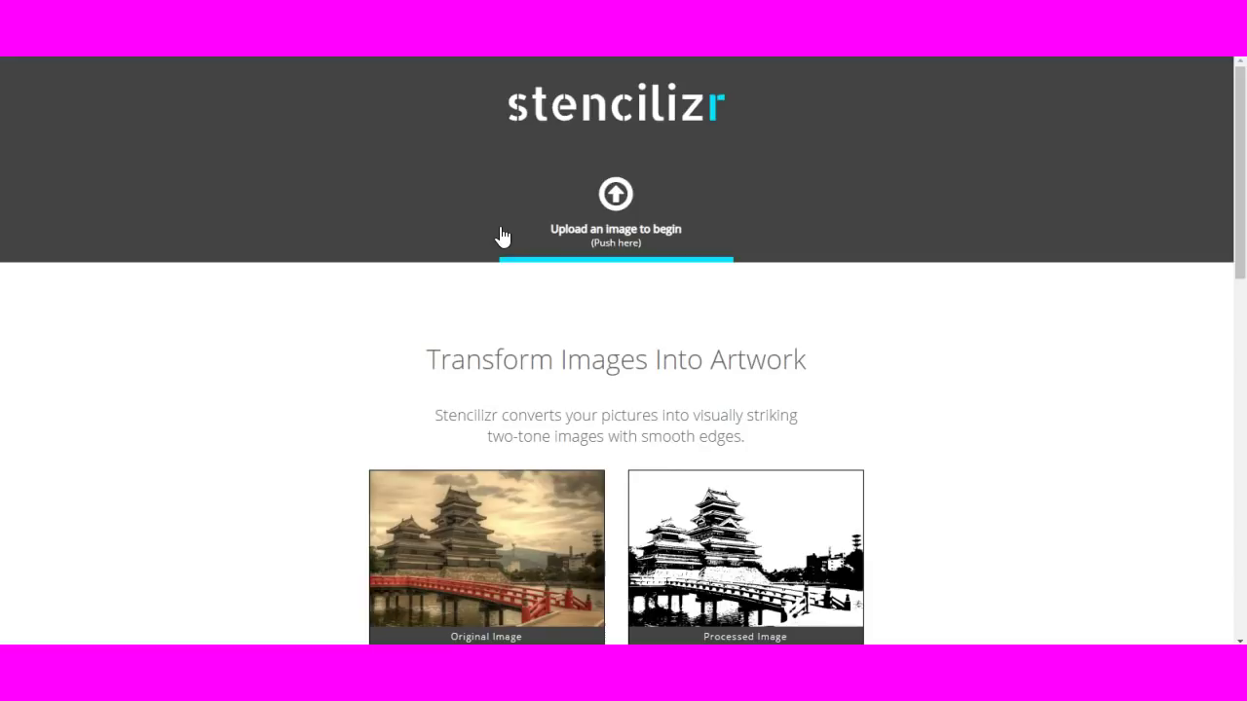
- Upload the photo 20180724_131257.jpg into Stencilizr to begin a stencil
click(308, 156)
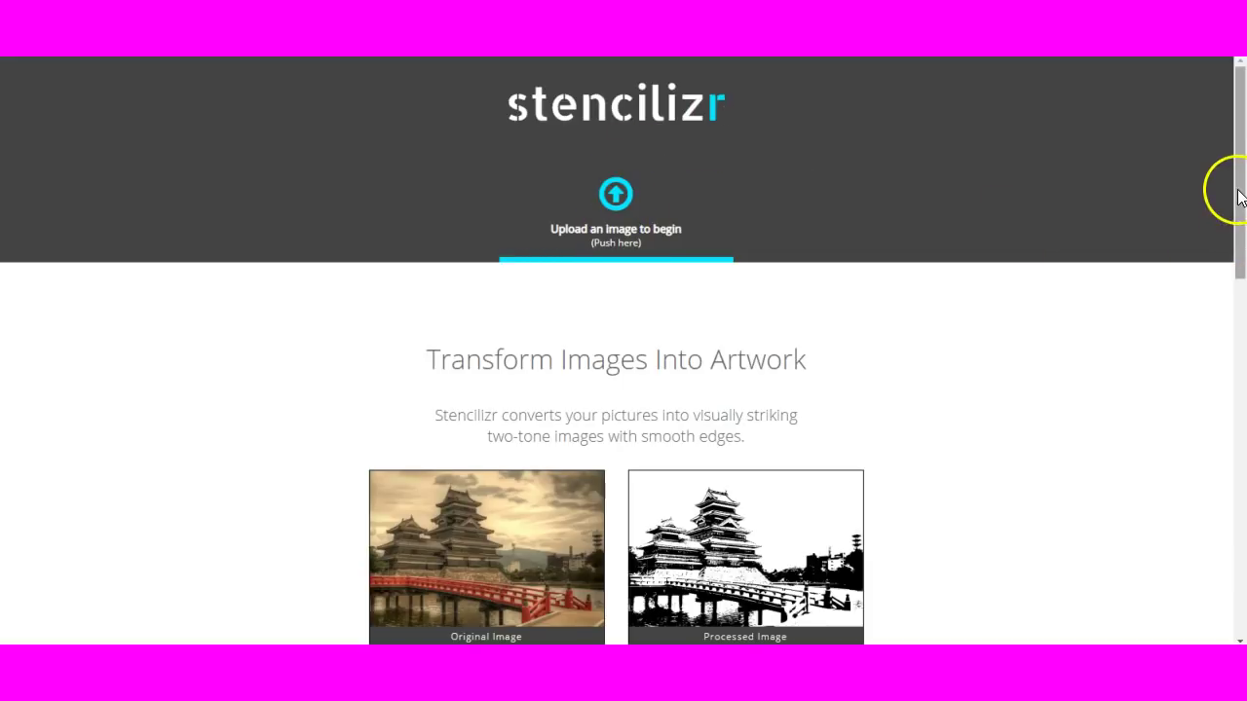
mouse_move(1239, 195)
mouse_down()
mouse_move(1238, 497)
mouse_move(1213, 135)
mouse_up()
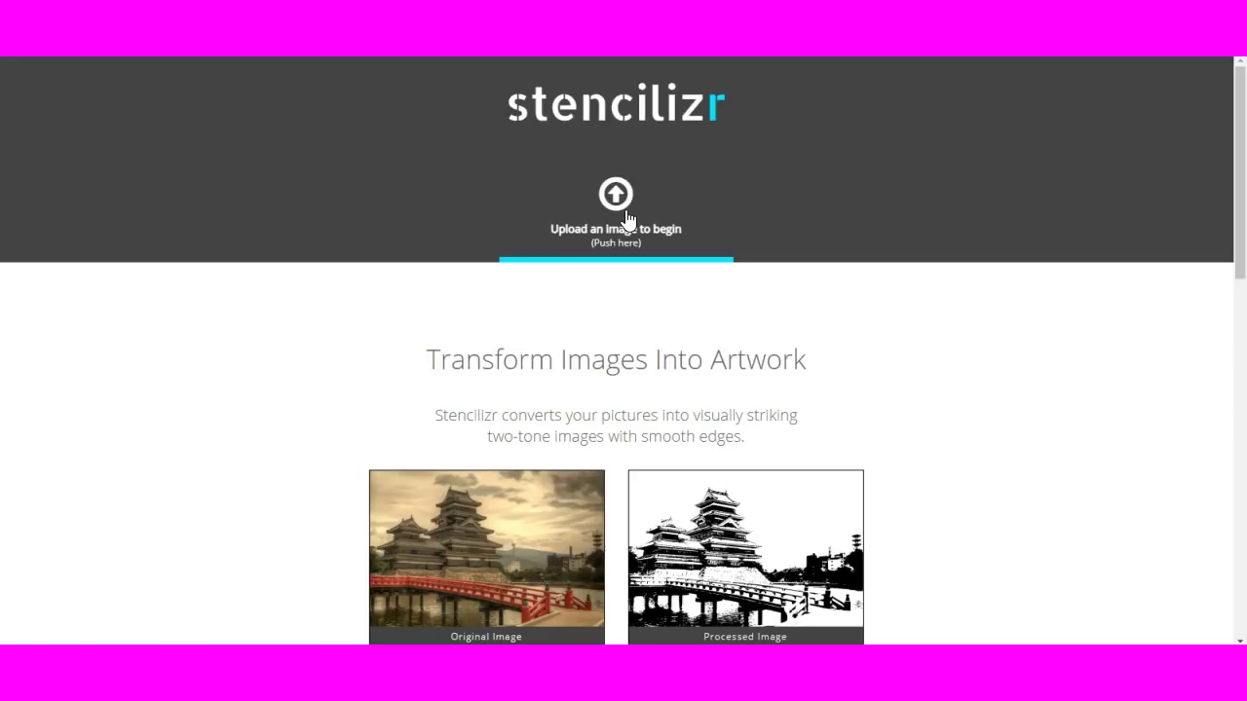
click(611, 195)
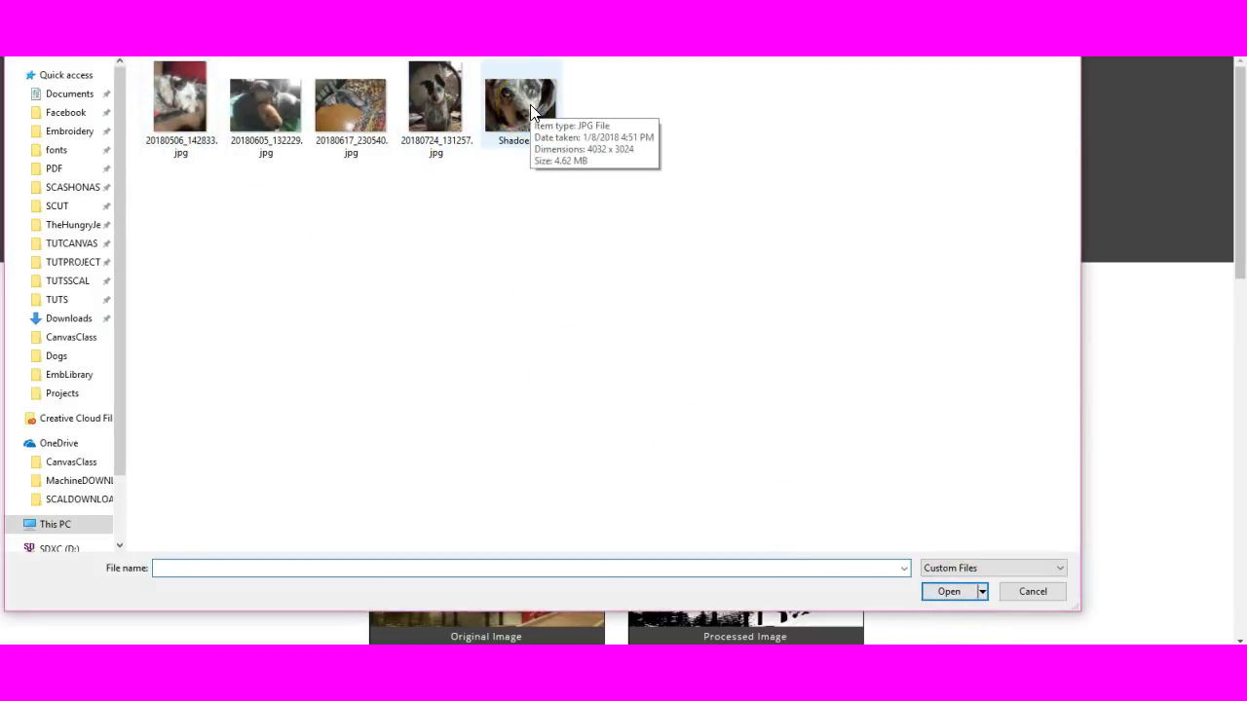
click(460, 109)
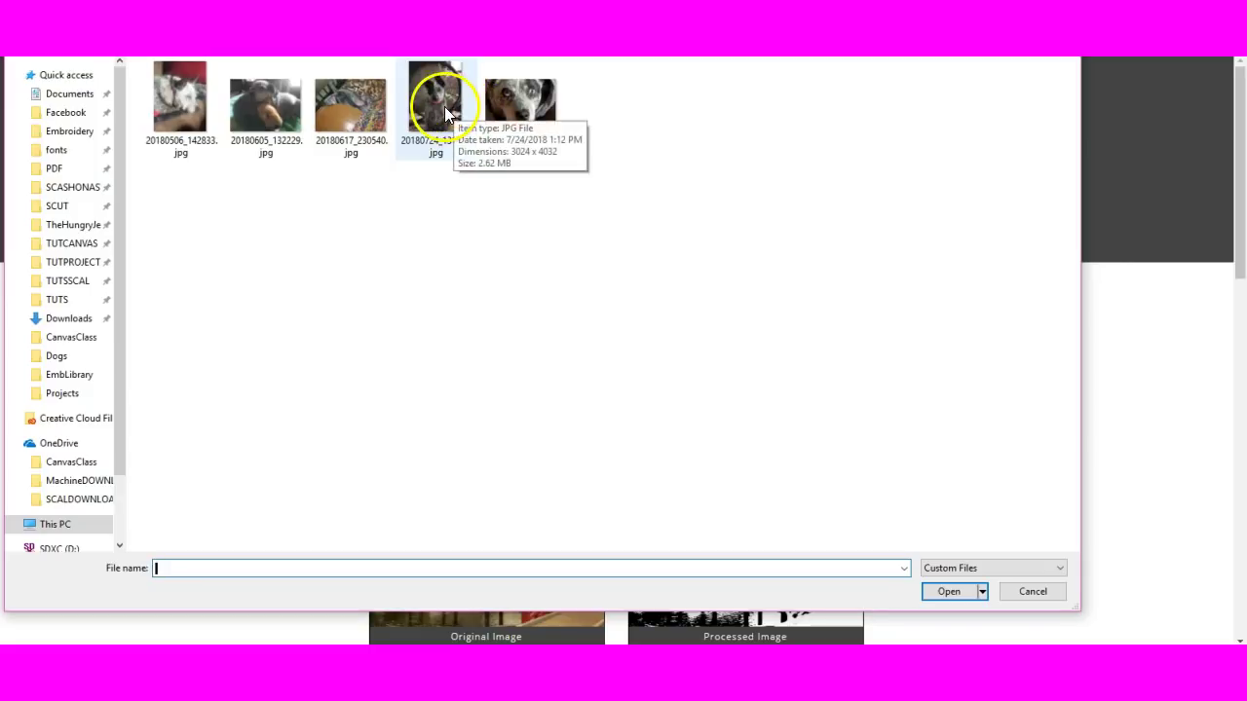
double_click(444, 107)
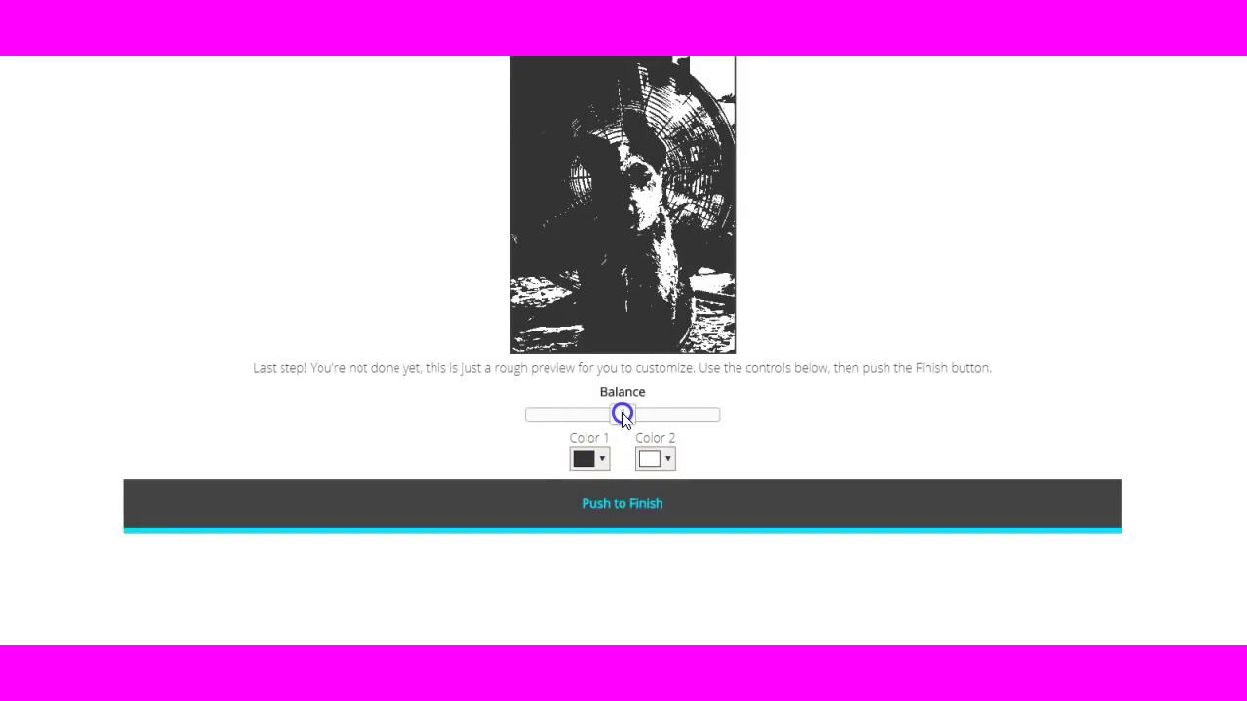
- Lower the Balance slider so the dog and fan appear, then finish the stencil
drag(623, 417, 569, 419)
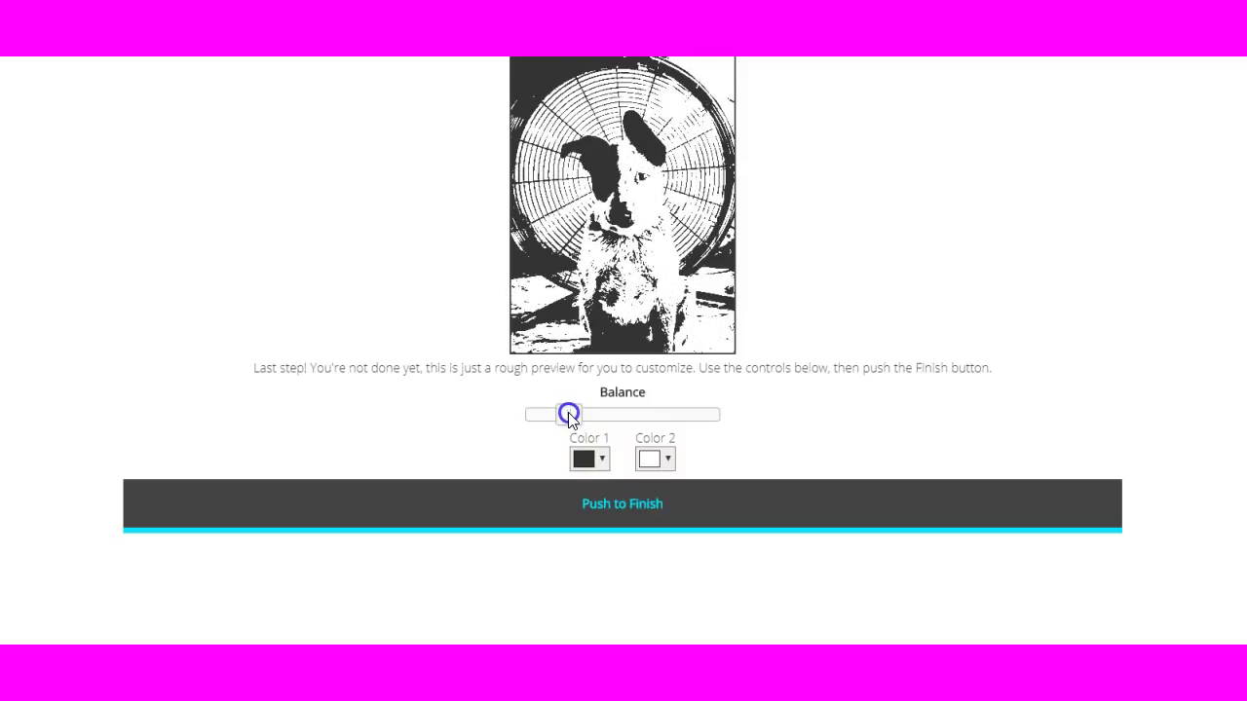
click(621, 508)
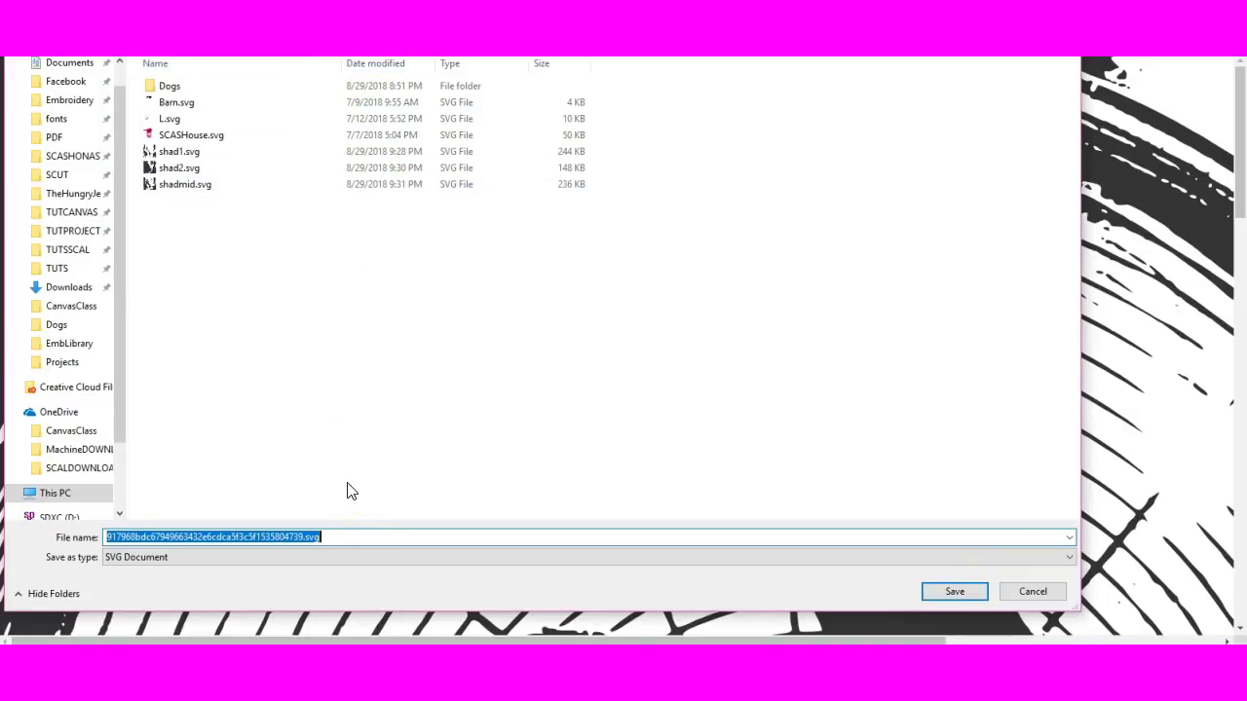
- Save the finished stencil's SVG under the file name Jager1
text(Jager1)
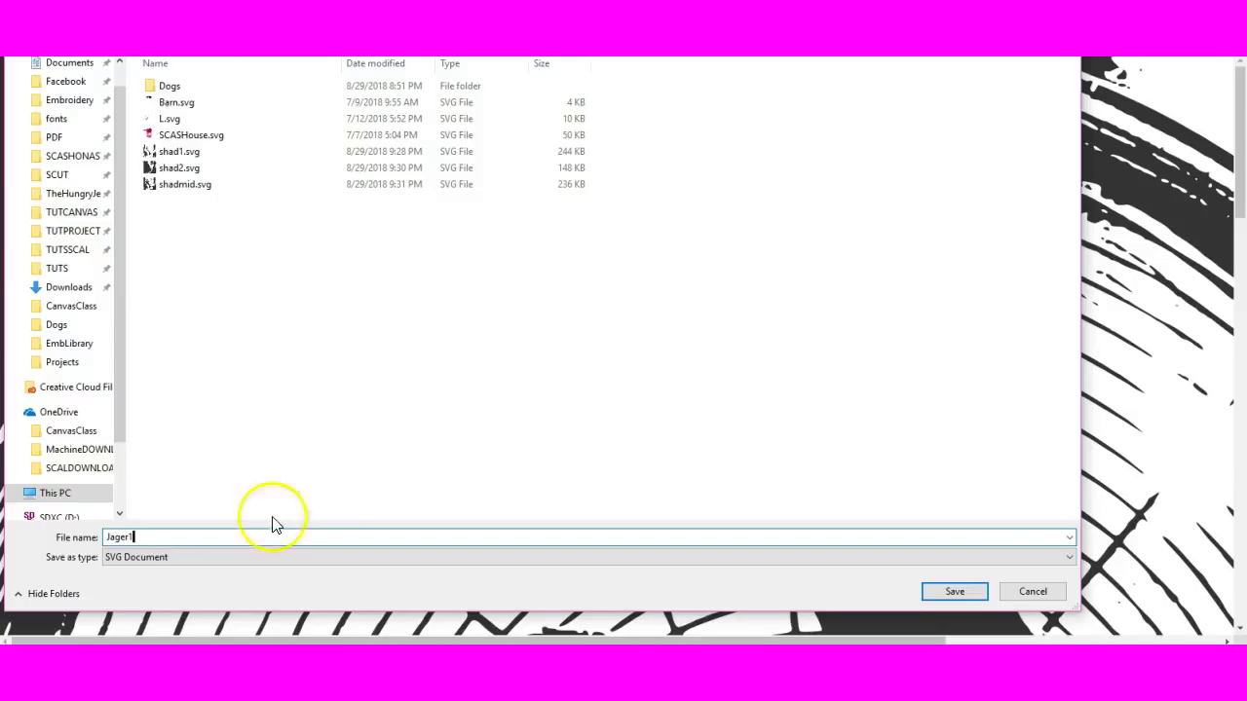
click(954, 591)
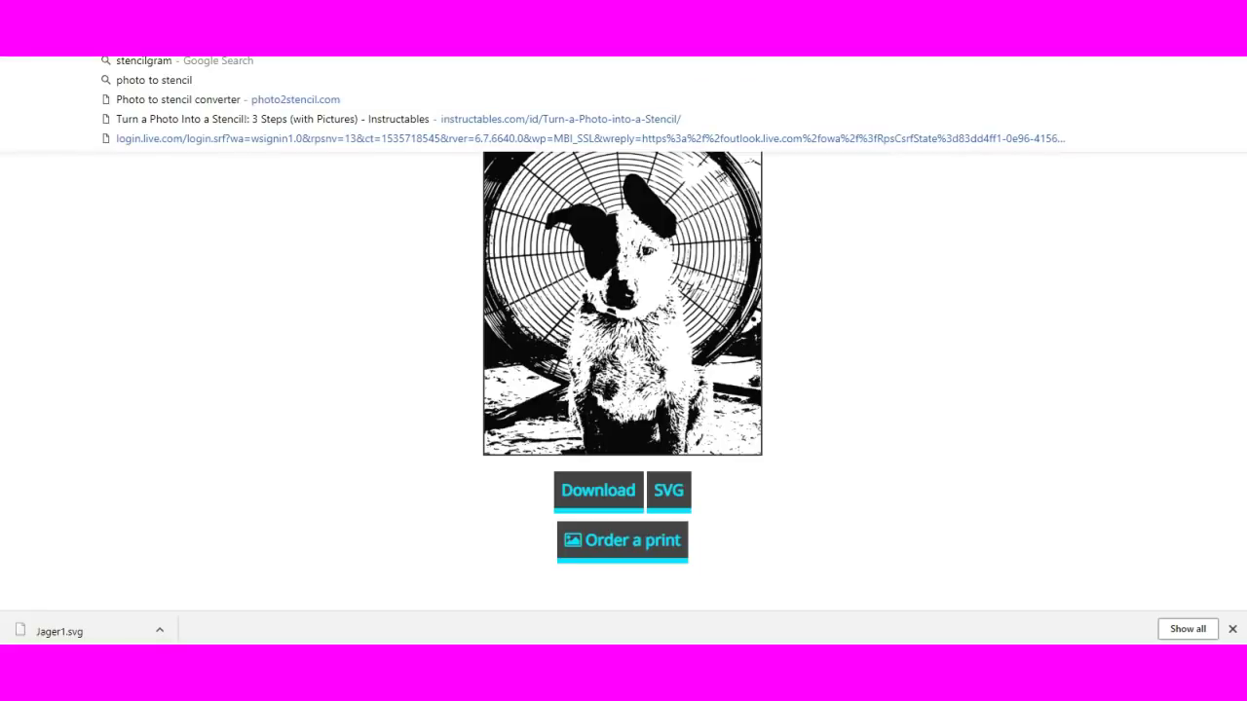
- Reload the Stencilizr home page and upload 20180724_131257.jpg again
key(Return)
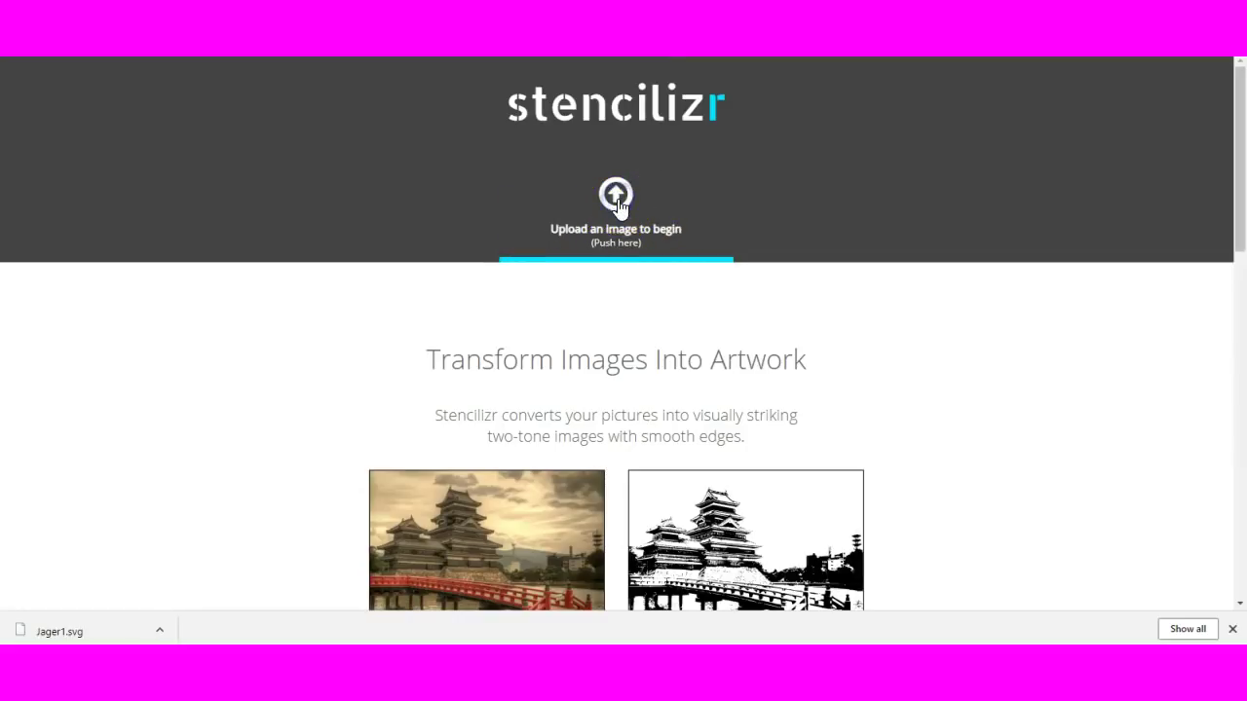
click(618, 199)
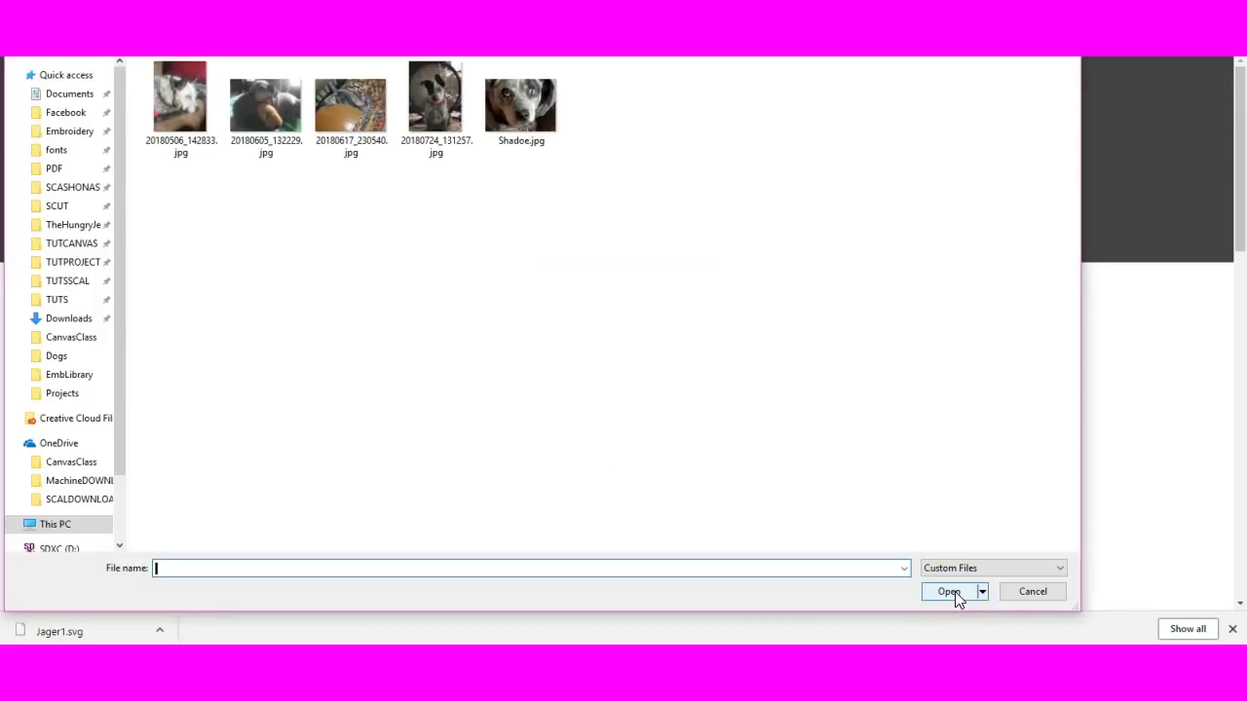
double_click(434, 93)
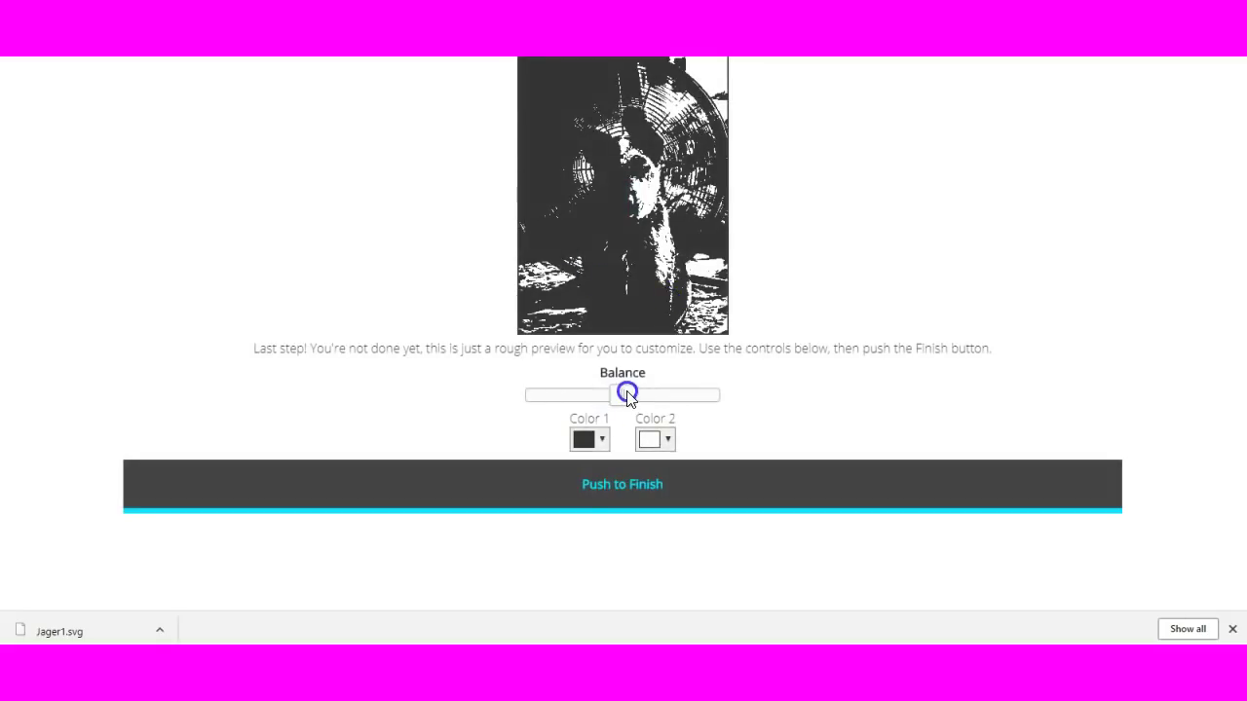
- Move the Balance slider far left for a much lighter stencil and finish it
drag(626, 399, 552, 402)
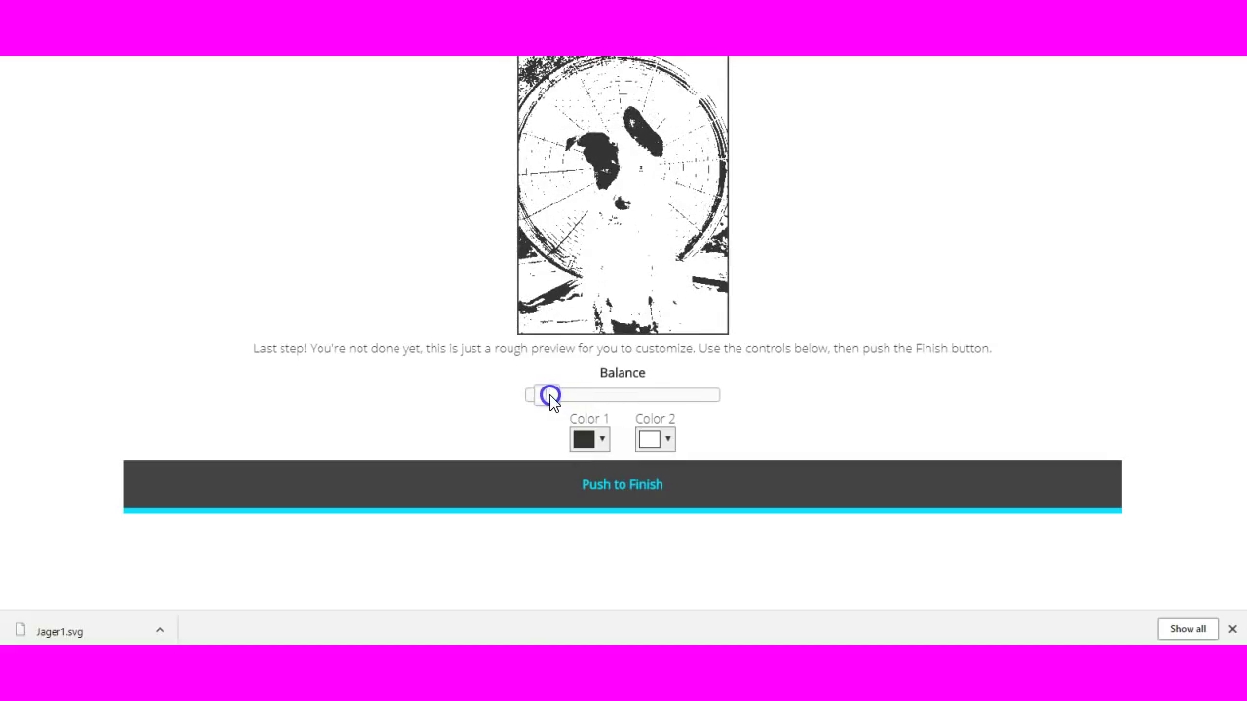
drag(551, 402, 549, 400)
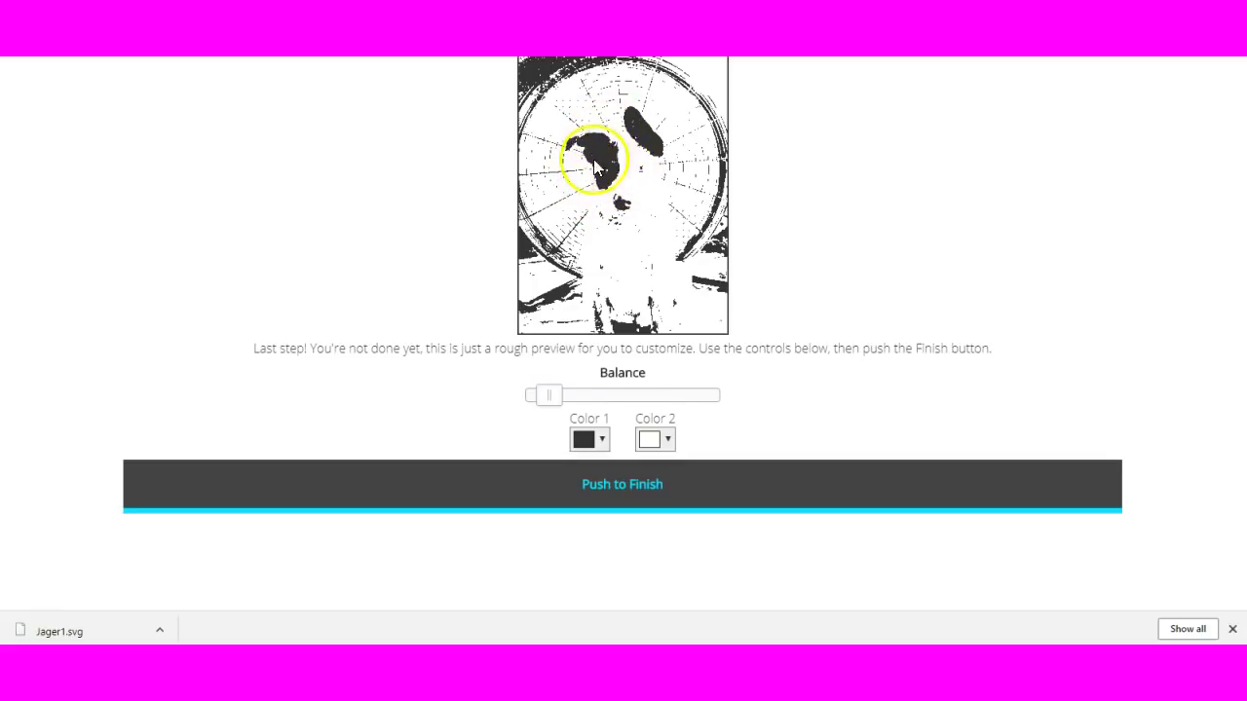
click(623, 496)
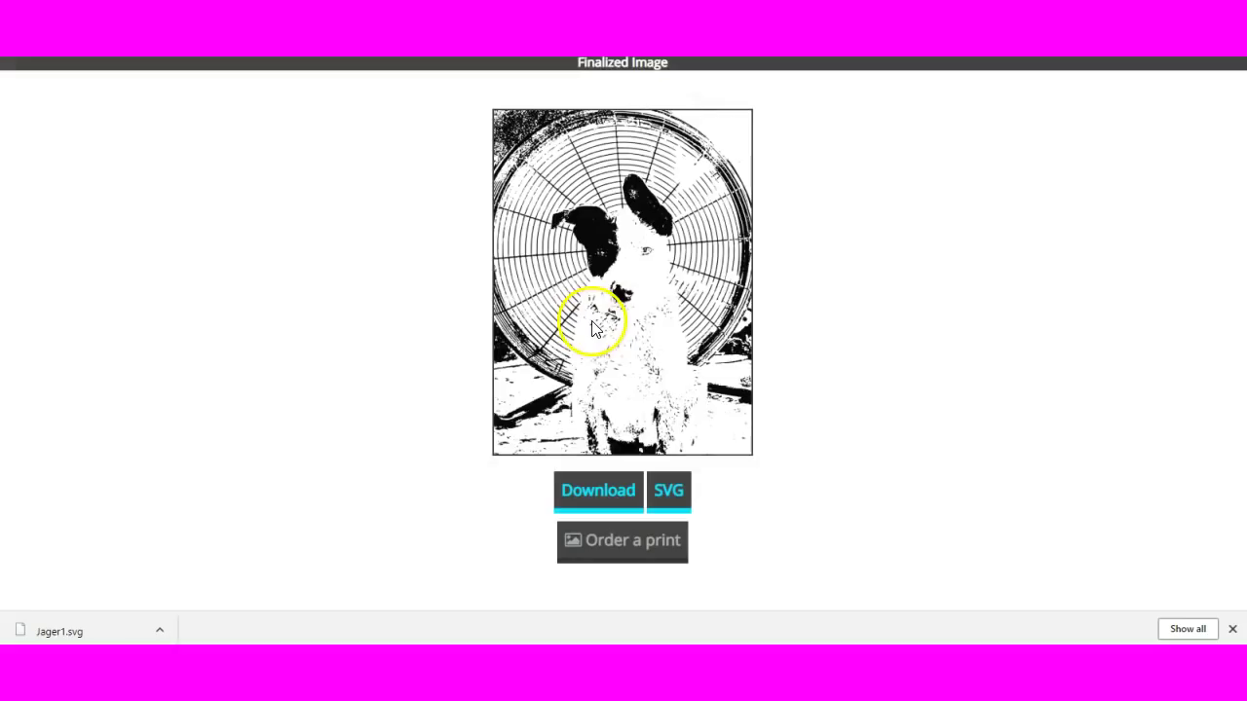
- Download the lighter stencil as an SVG named LightJager
click(670, 495)
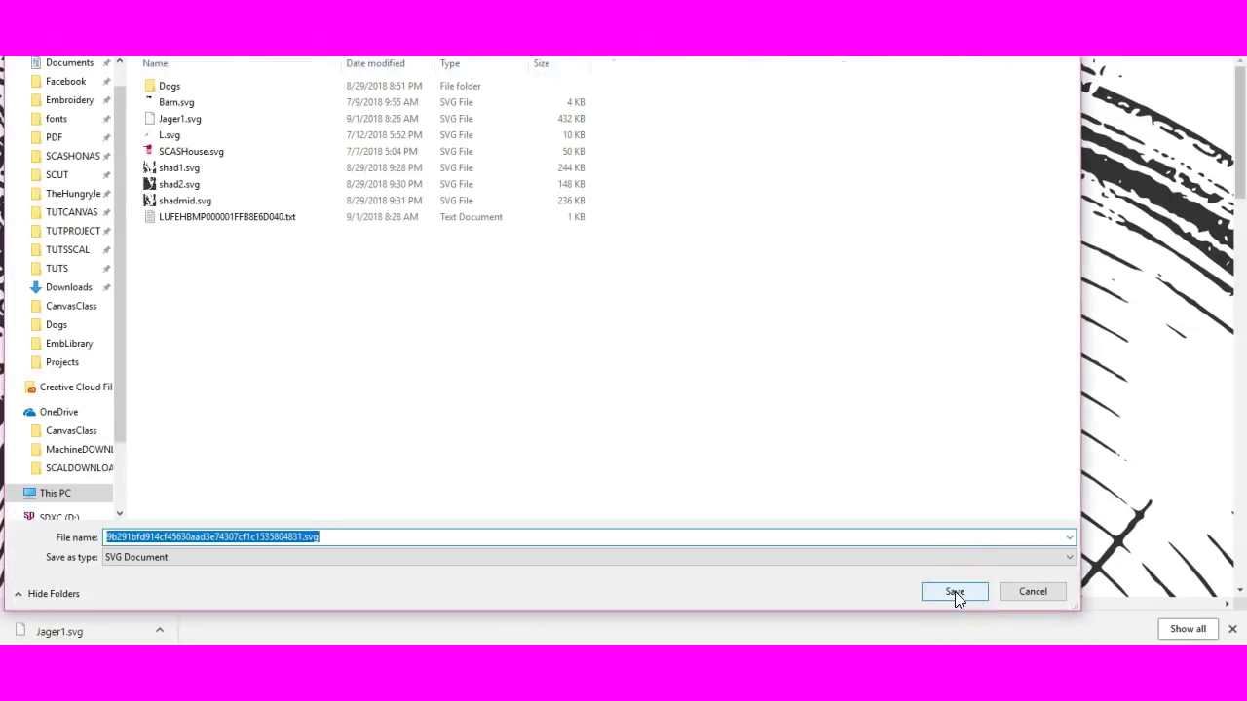
text(Ligh)
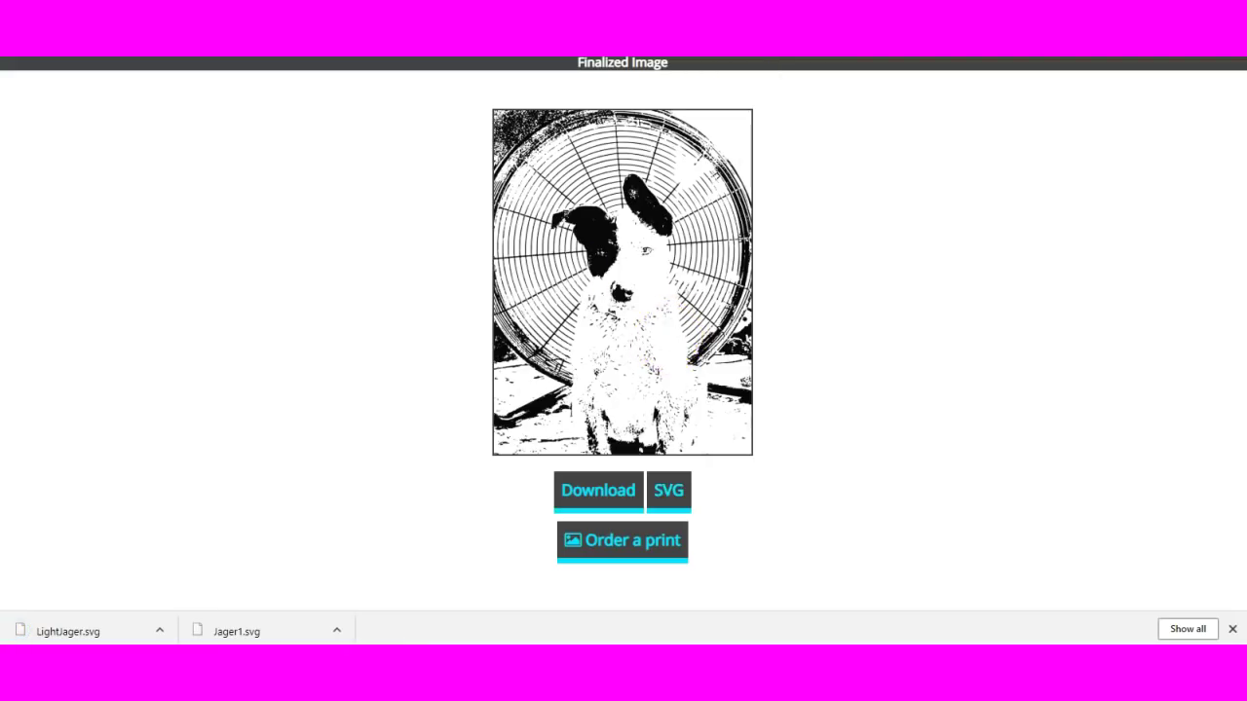
- Load stencilizr.com and upload 20180724_131257.jpg a third time
text(stencilizr.com)
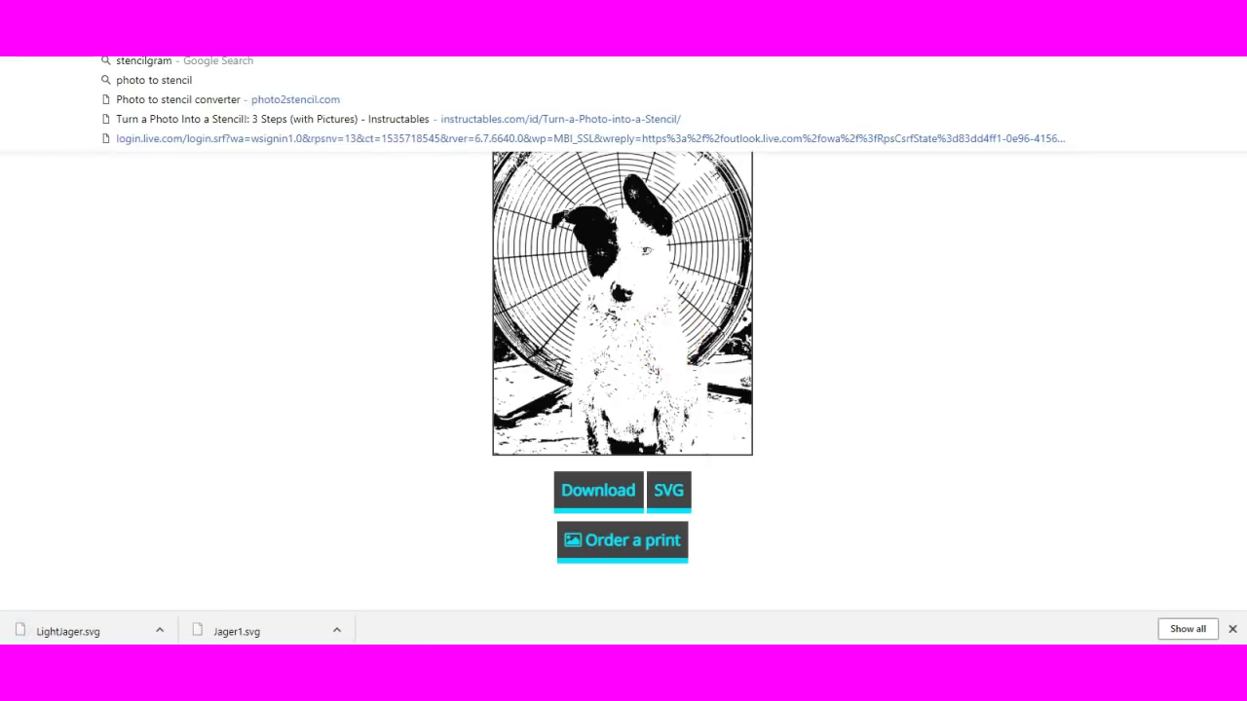
key(Return)
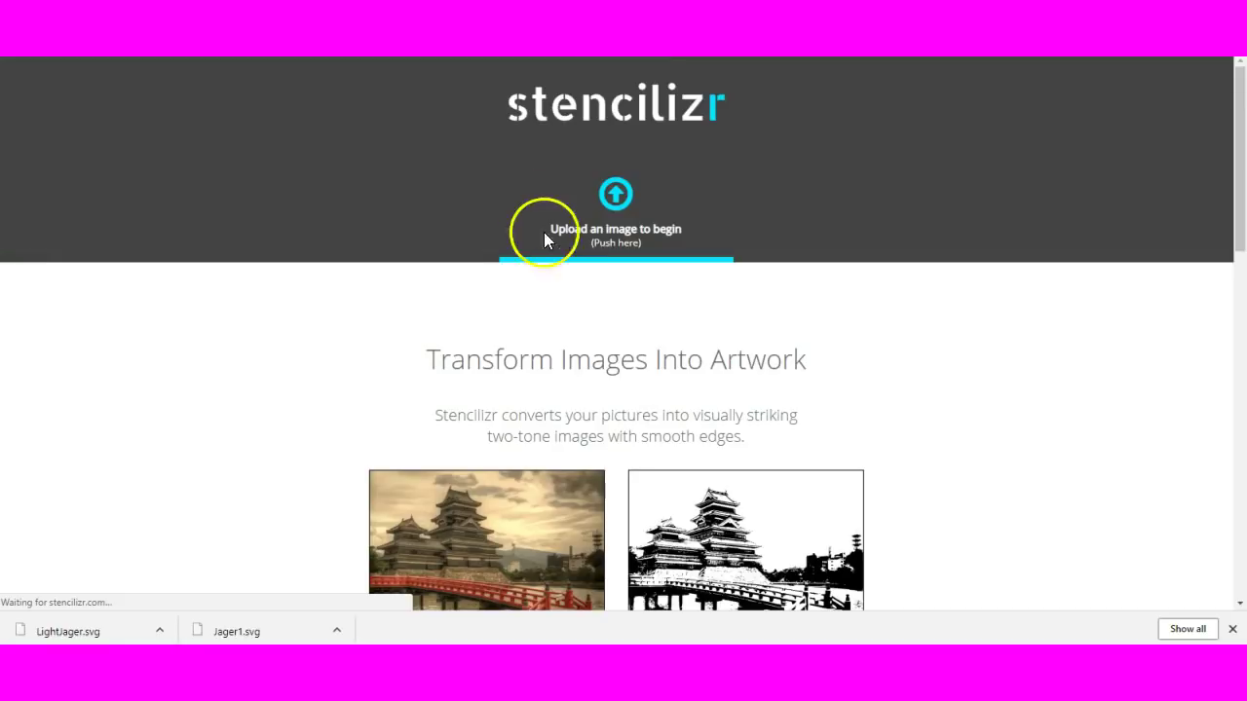
click(617, 198)
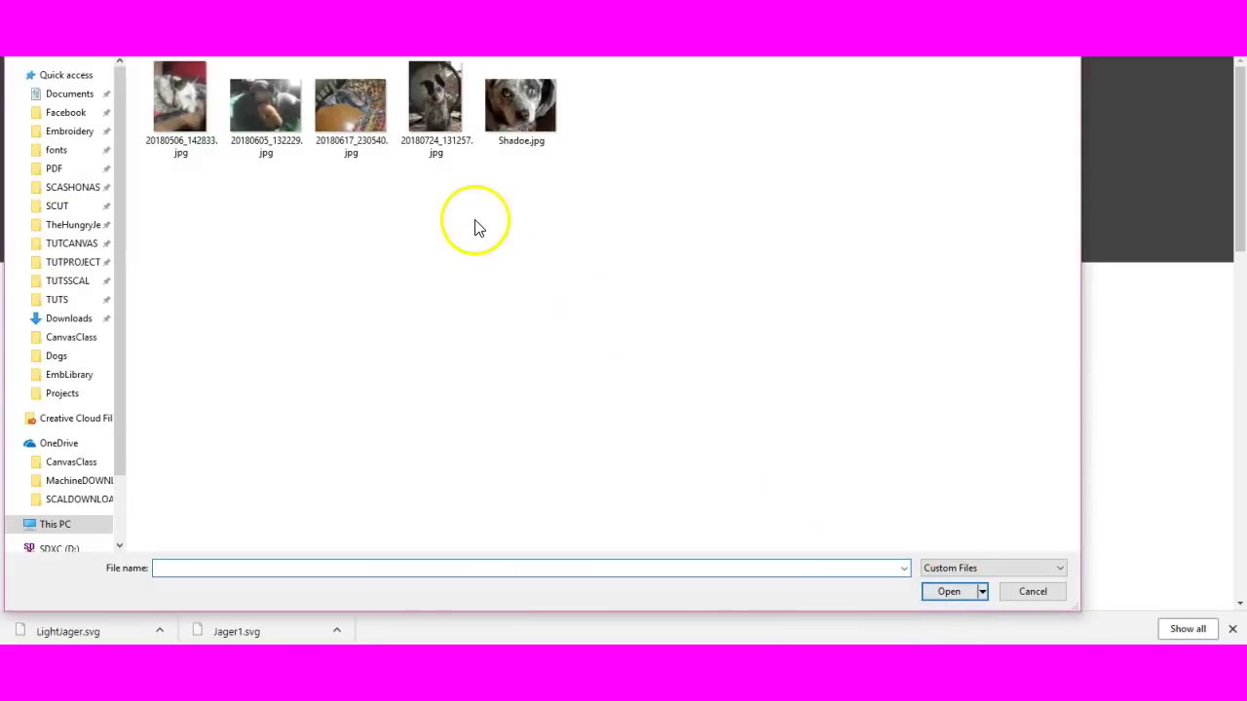
double_click(446, 125)
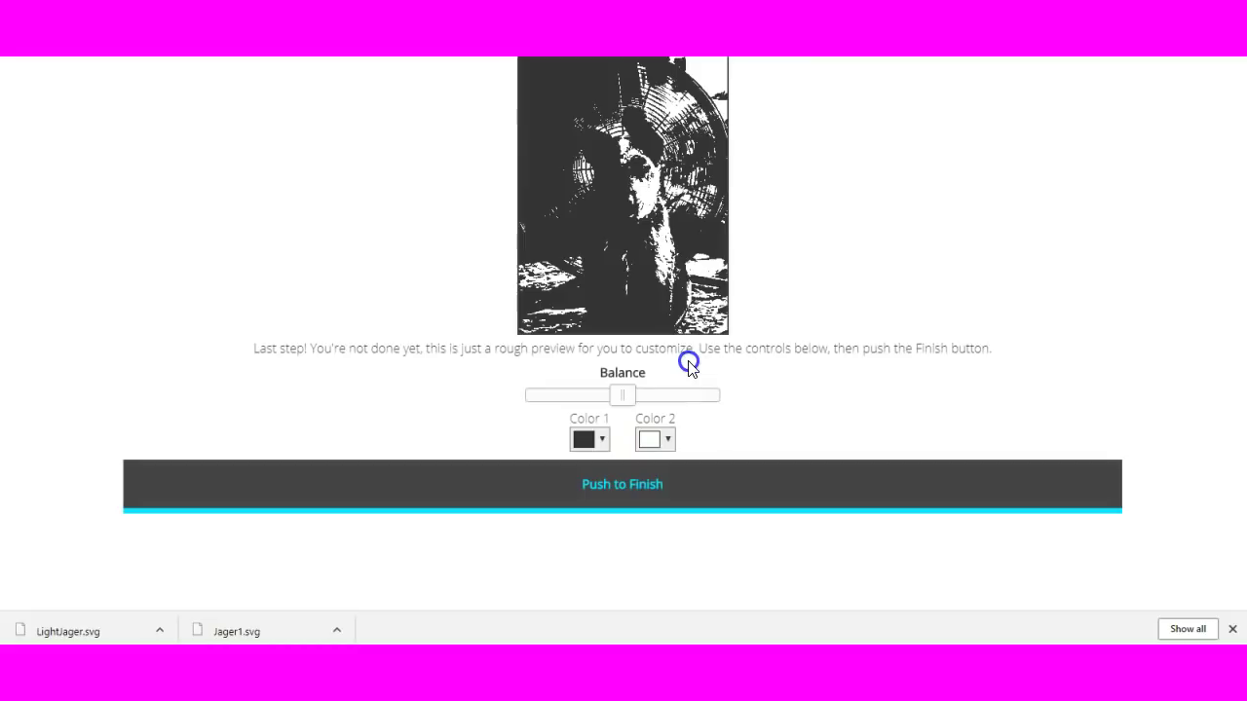
- Nudge the Balance slider slightly left, finish the darker stencil, and download its SVG
mouse_move(621, 398)
mouse_down()
mouse_move(557, 399)
mouse_move(578, 401)
mouse_up()
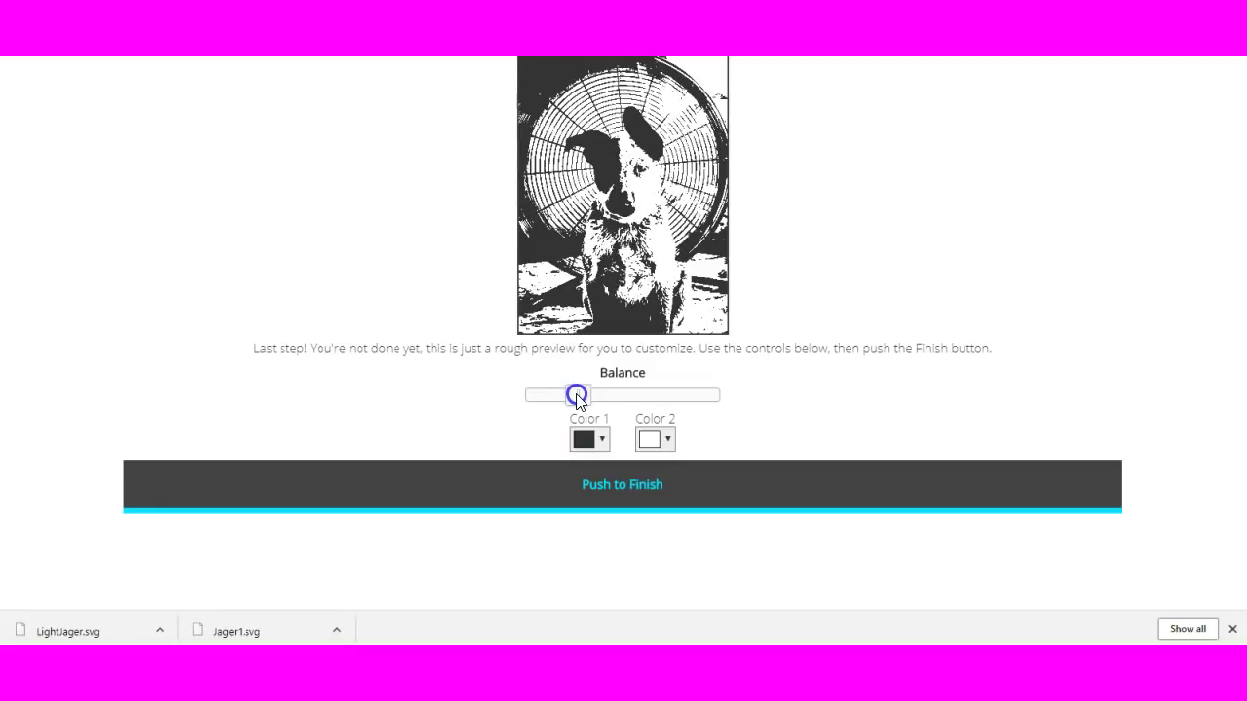
click(624, 492)
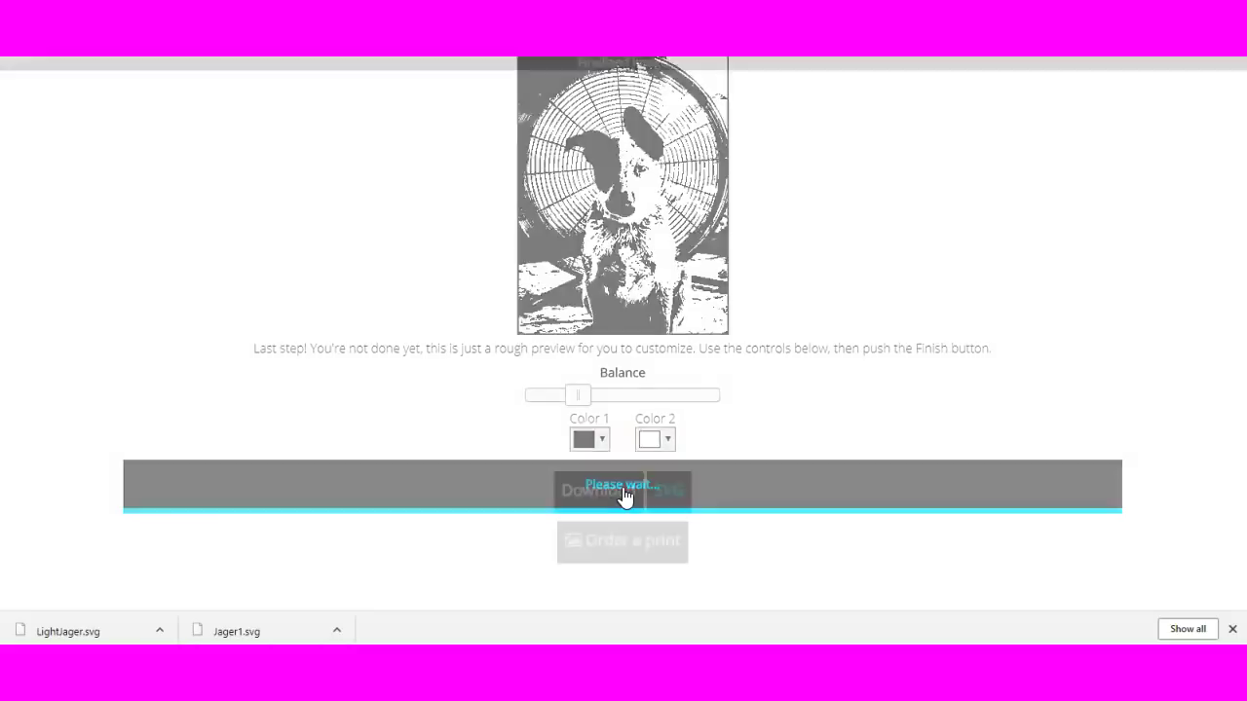
click(674, 494)
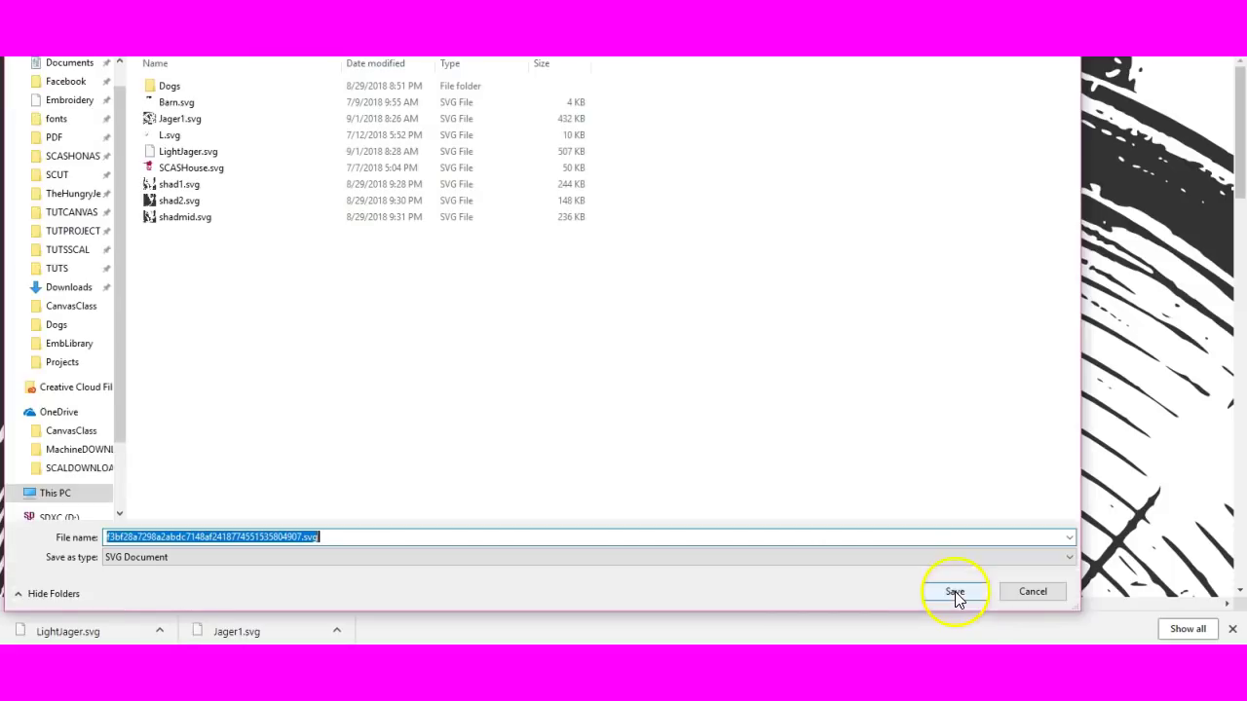
- Save the darker stencil's SVG under the name DarkJager
text(DarkJager)
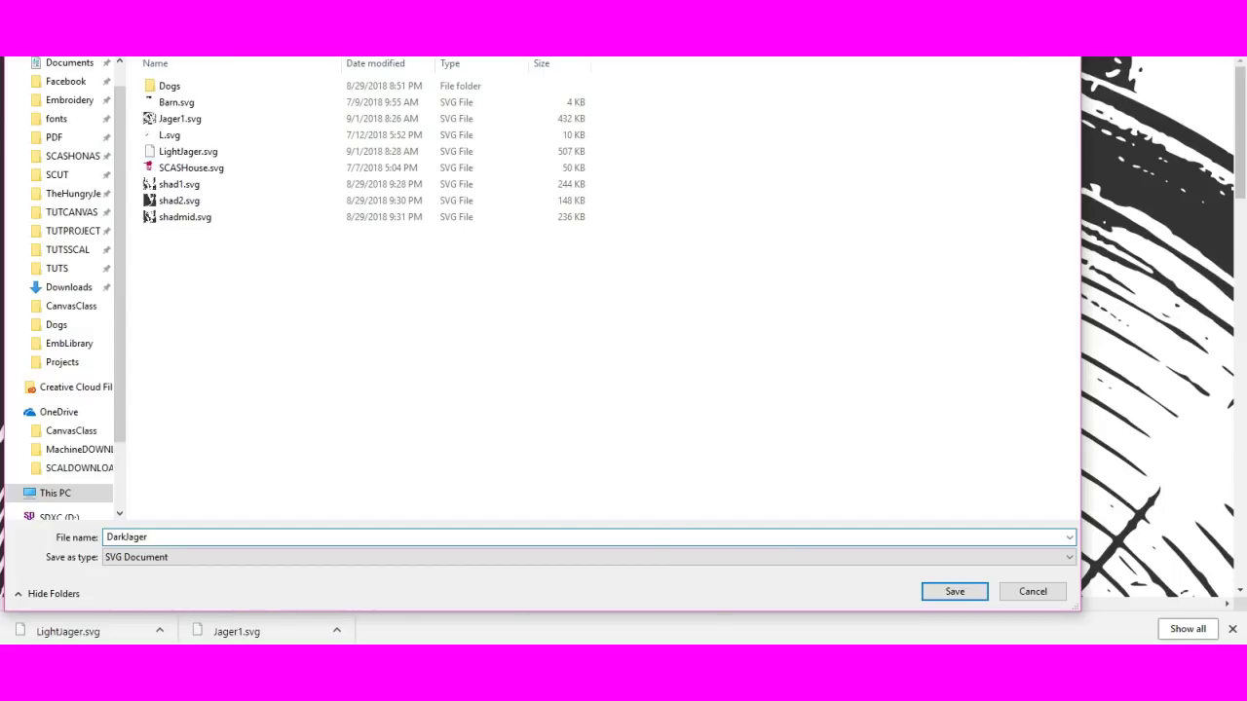
key(Return)
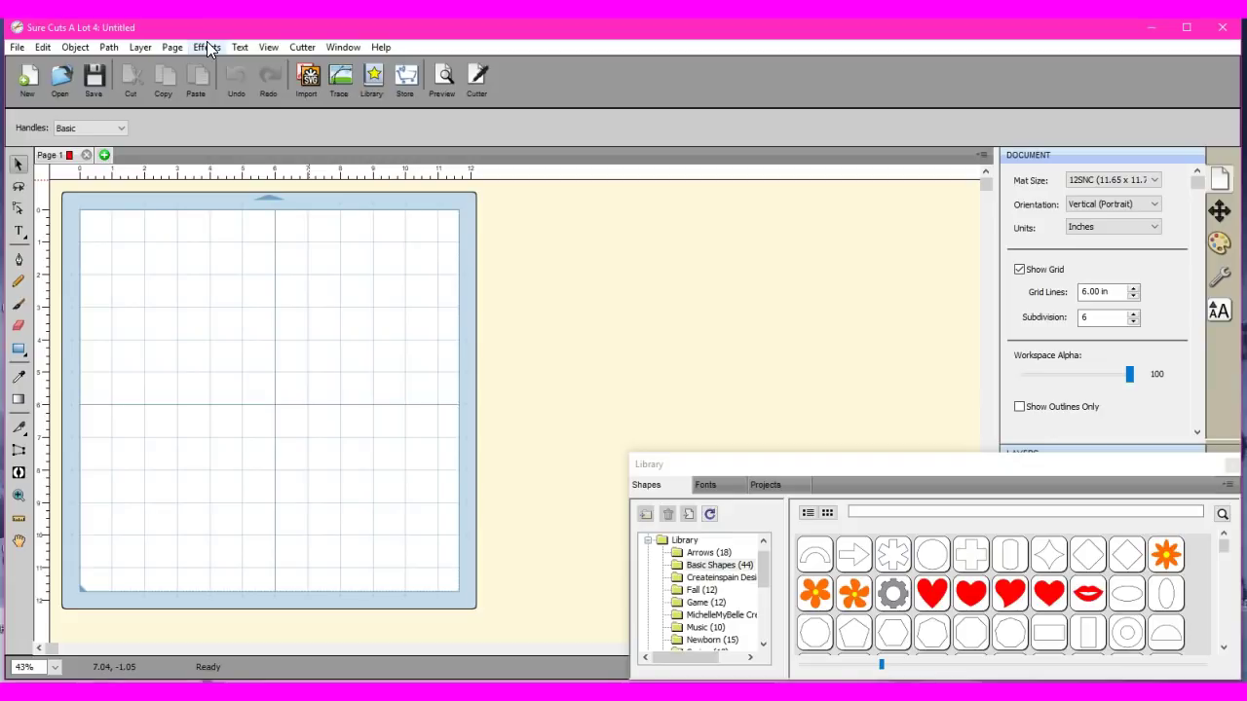
- Open Jager1.svg from the Projects folder onto the Sure Cuts A Lot canvas
click(309, 83)
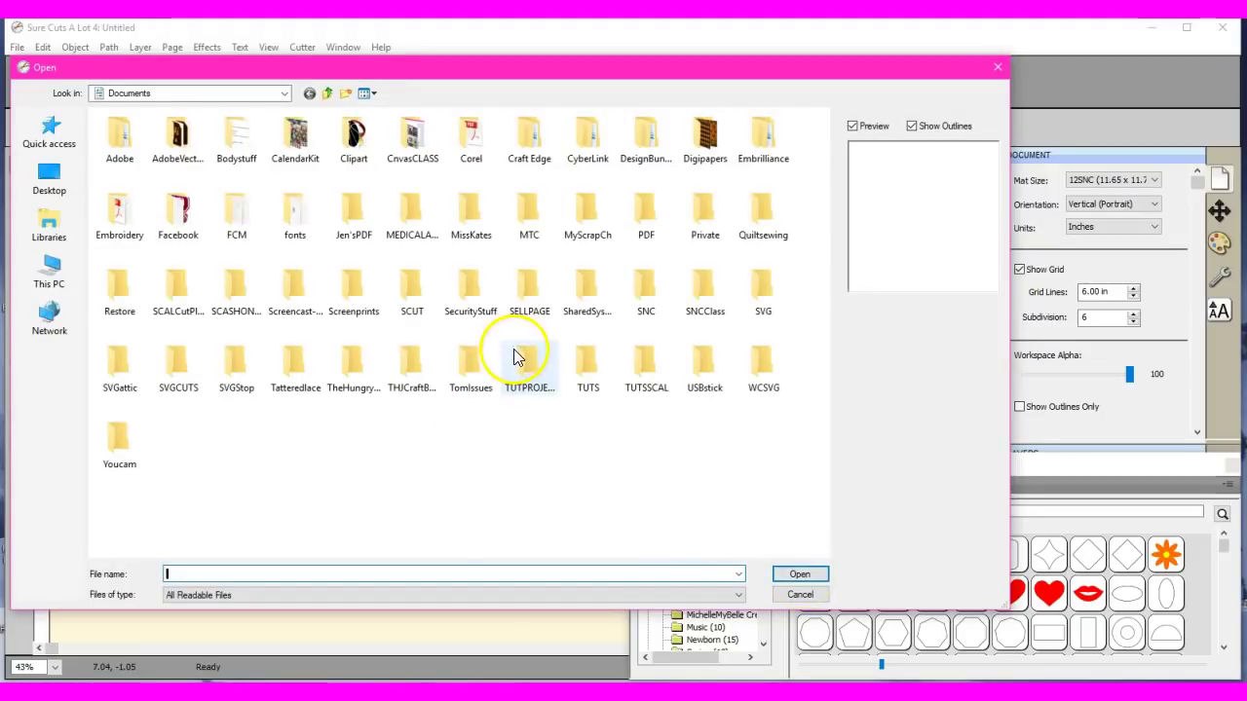
click(121, 222)
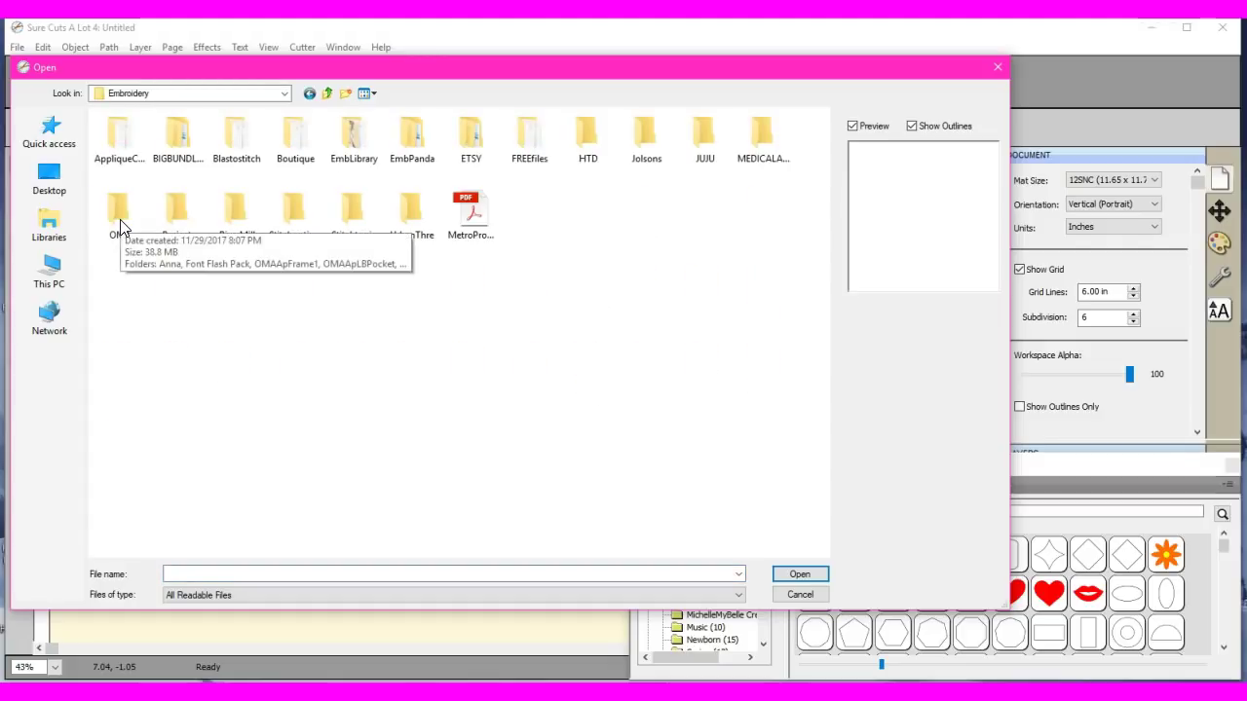
double_click(179, 209)
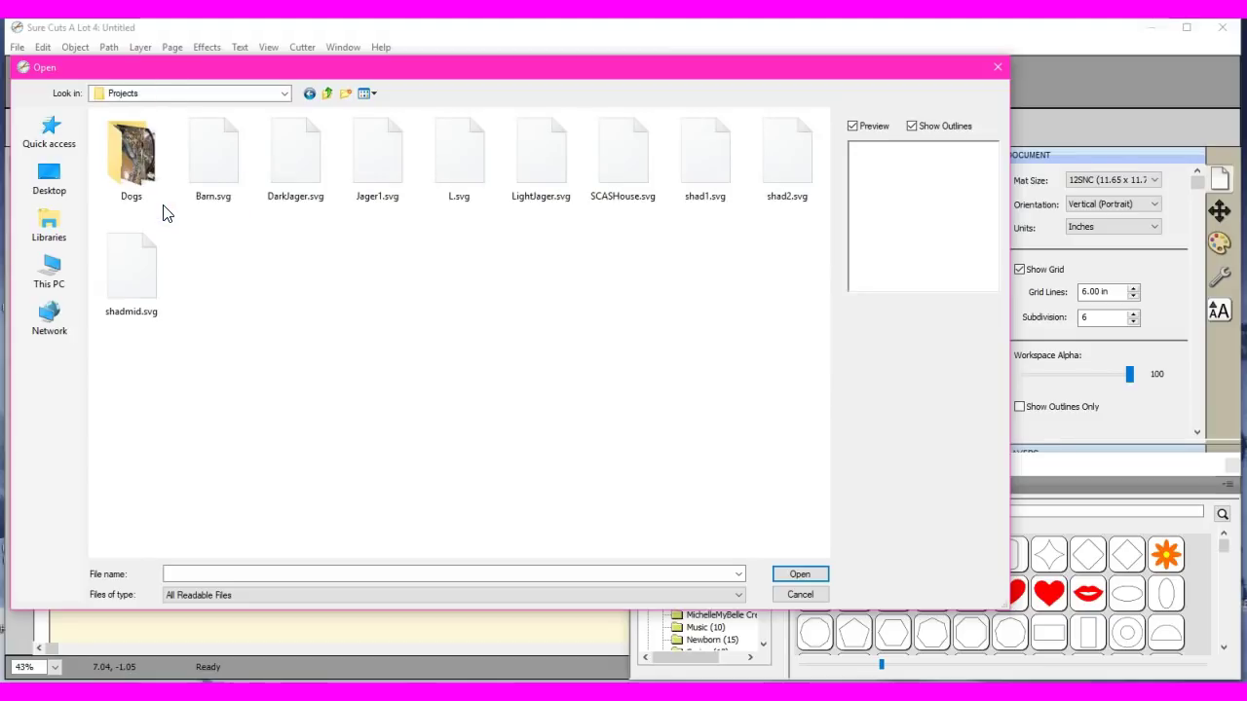
click(380, 180)
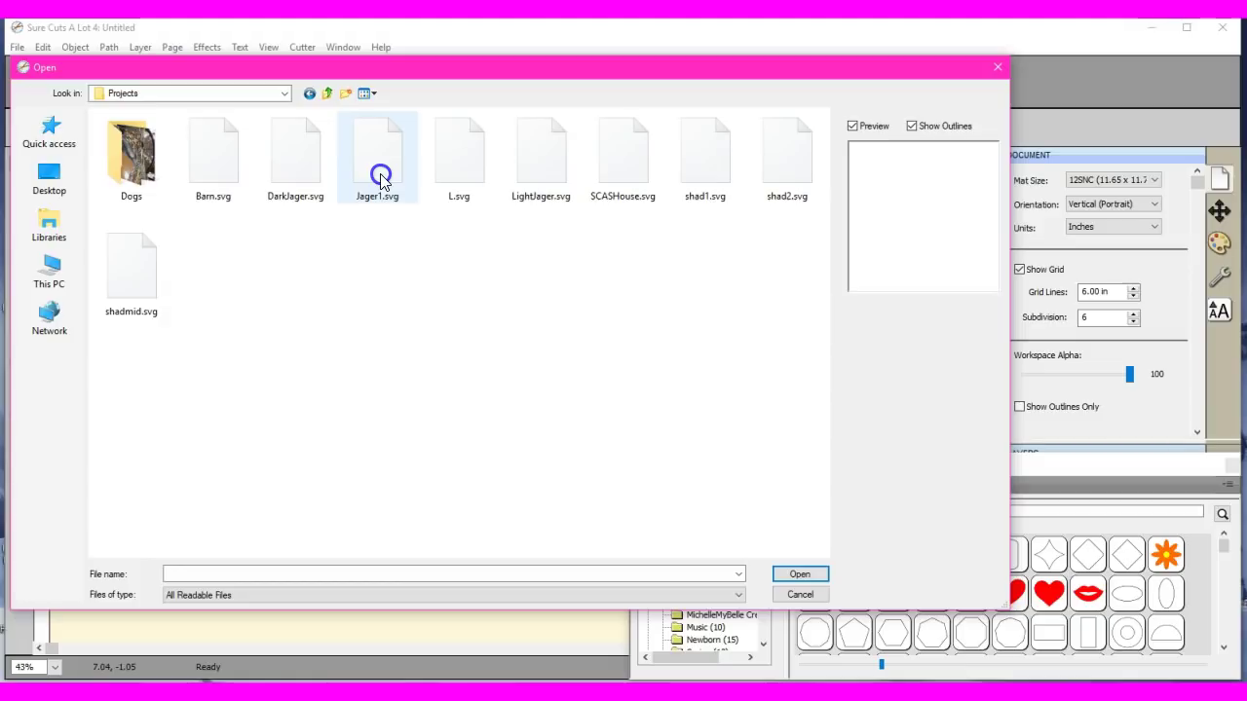
double_click(380, 181)
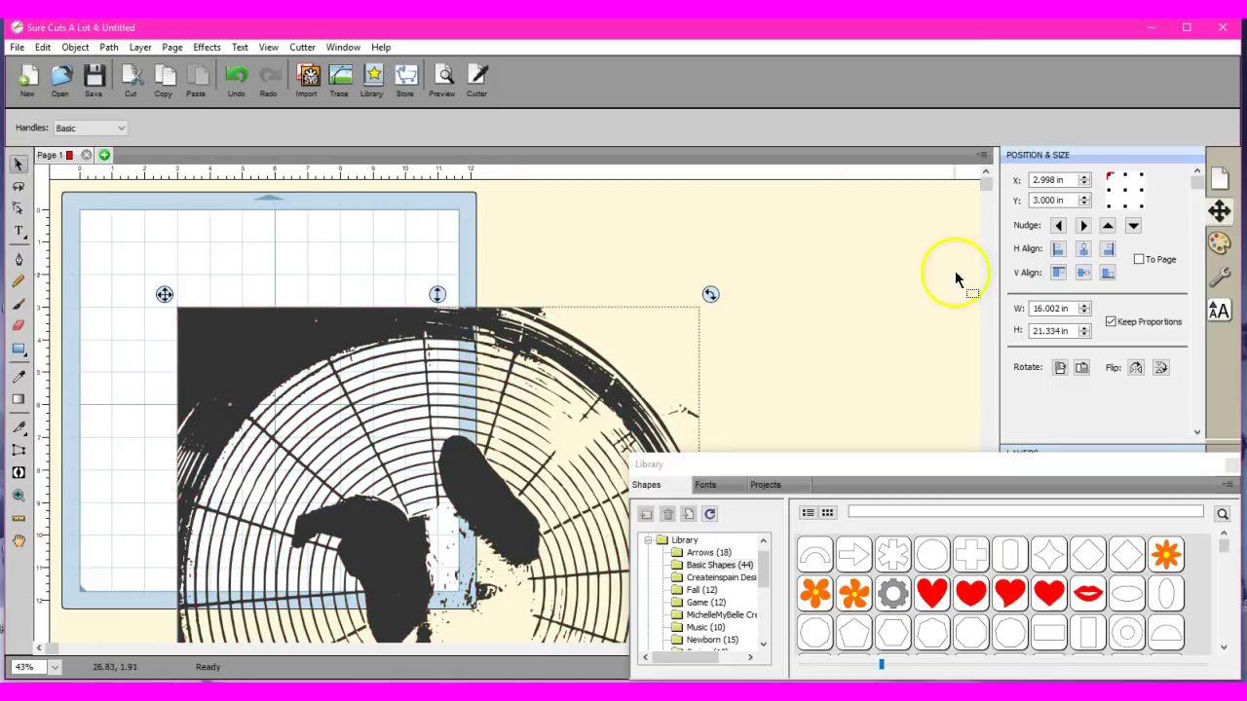
- Resize the dog stencil proportionally to 11.334 in high and centre it on the page
click(1037, 331)
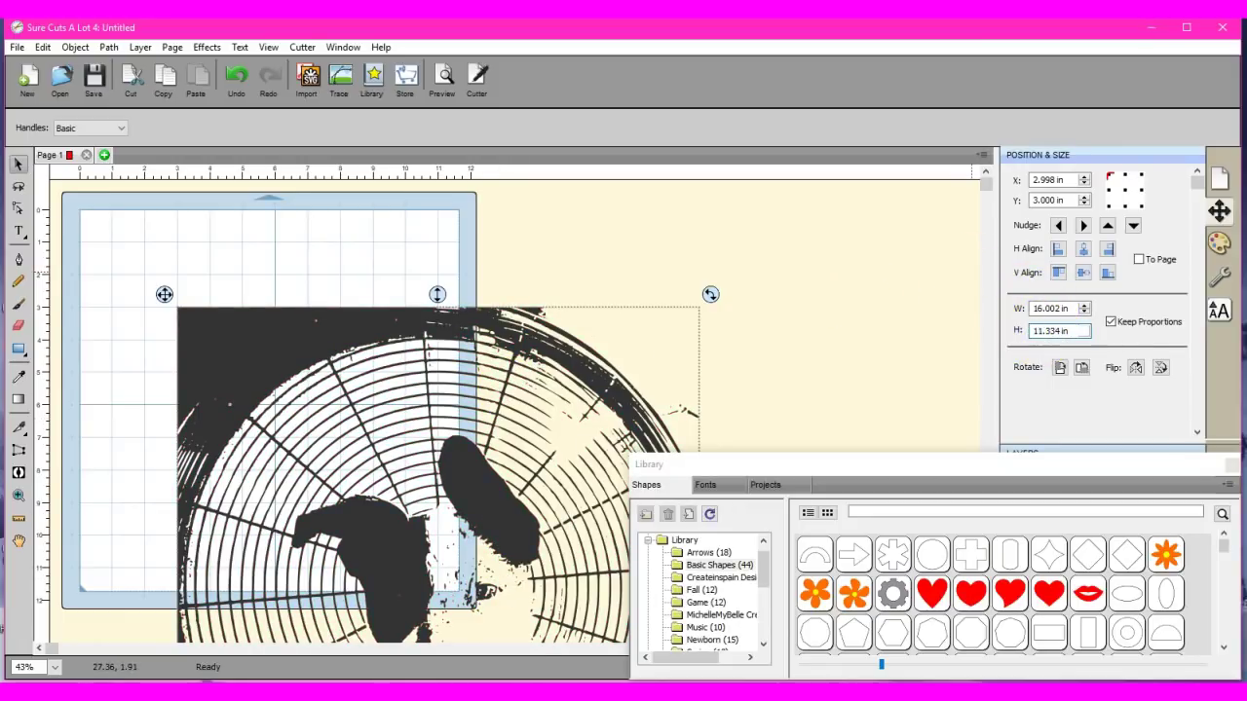
key(Return)
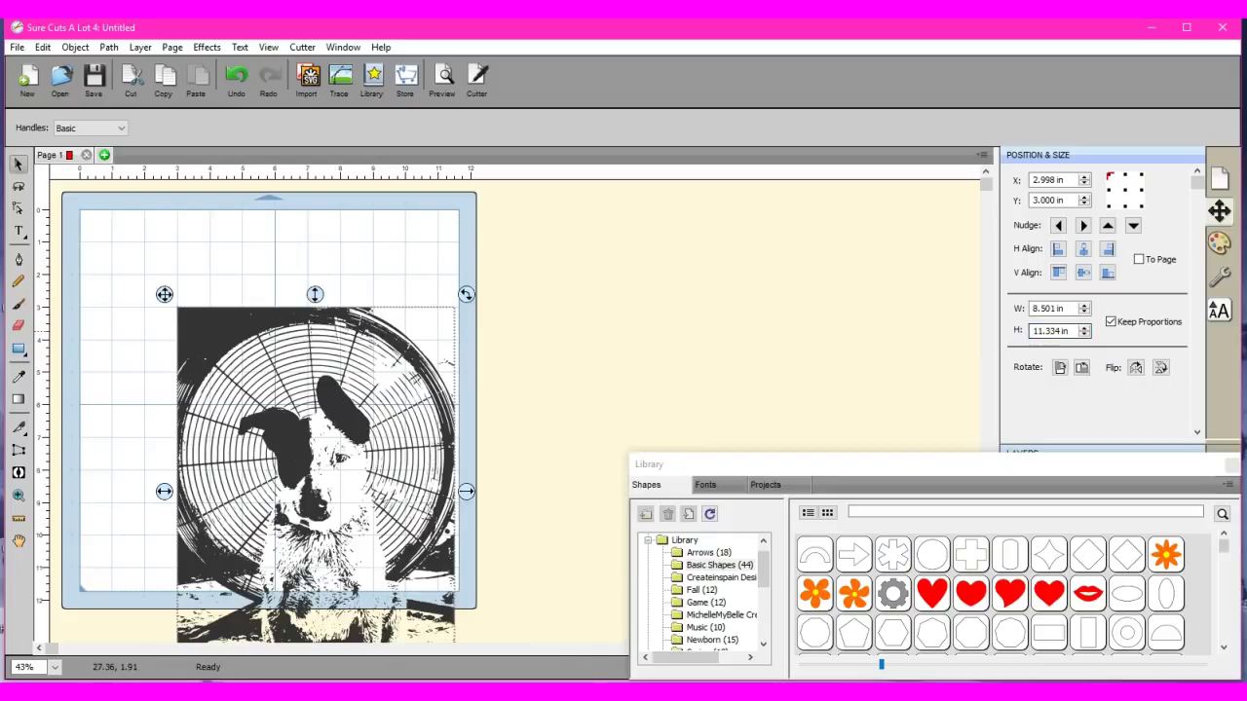
click(1139, 259)
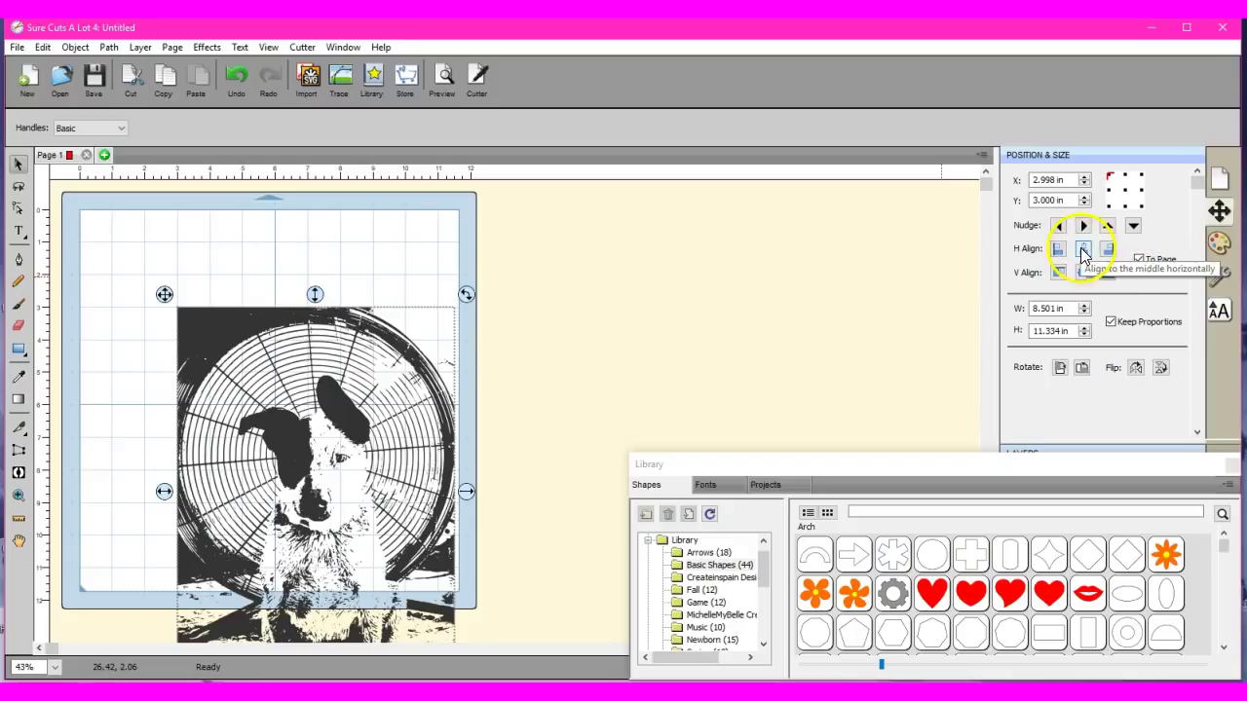
click(1082, 249)
click(1083, 274)
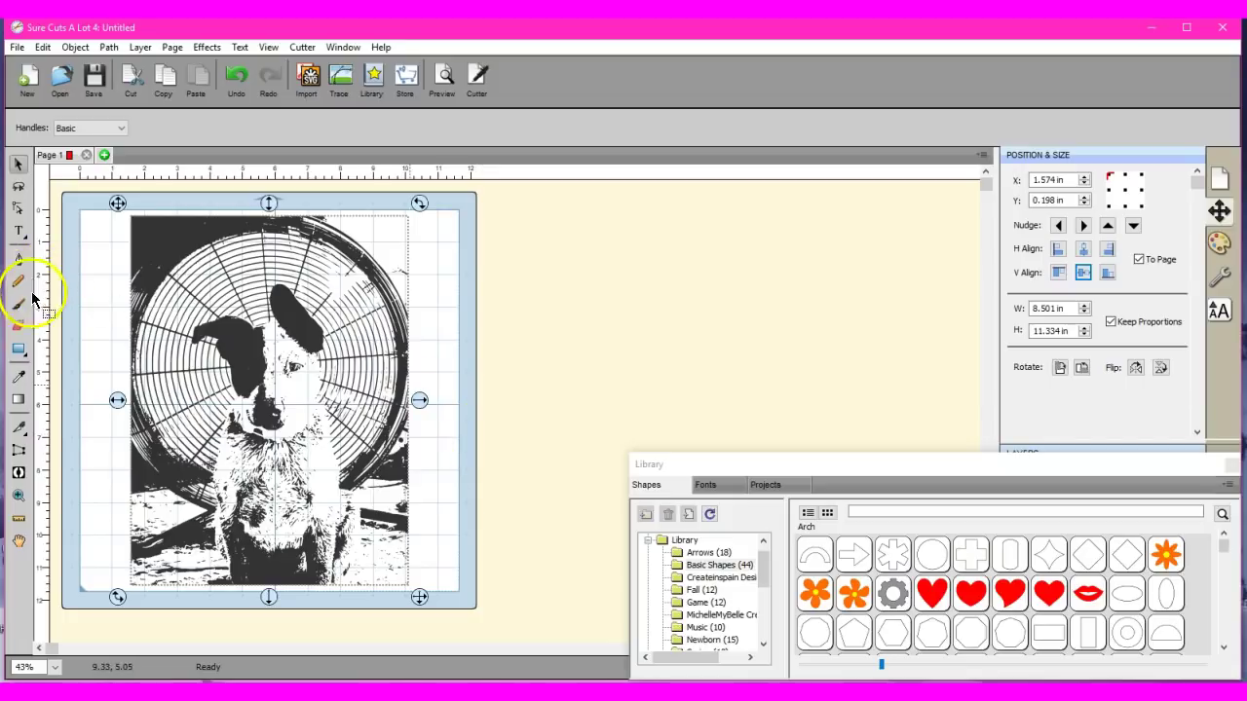
- Erase the dark strip along the stencil's right edge using a 0.60 in eraser
click(20, 327)
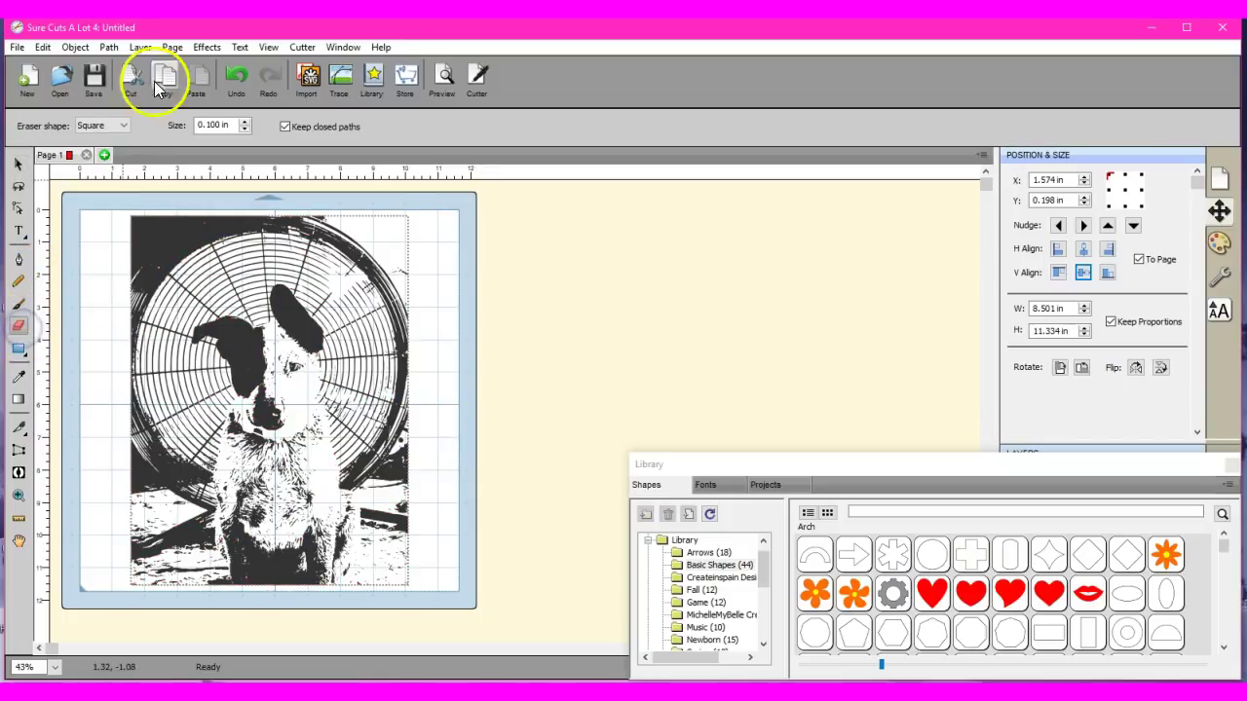
click(246, 122)
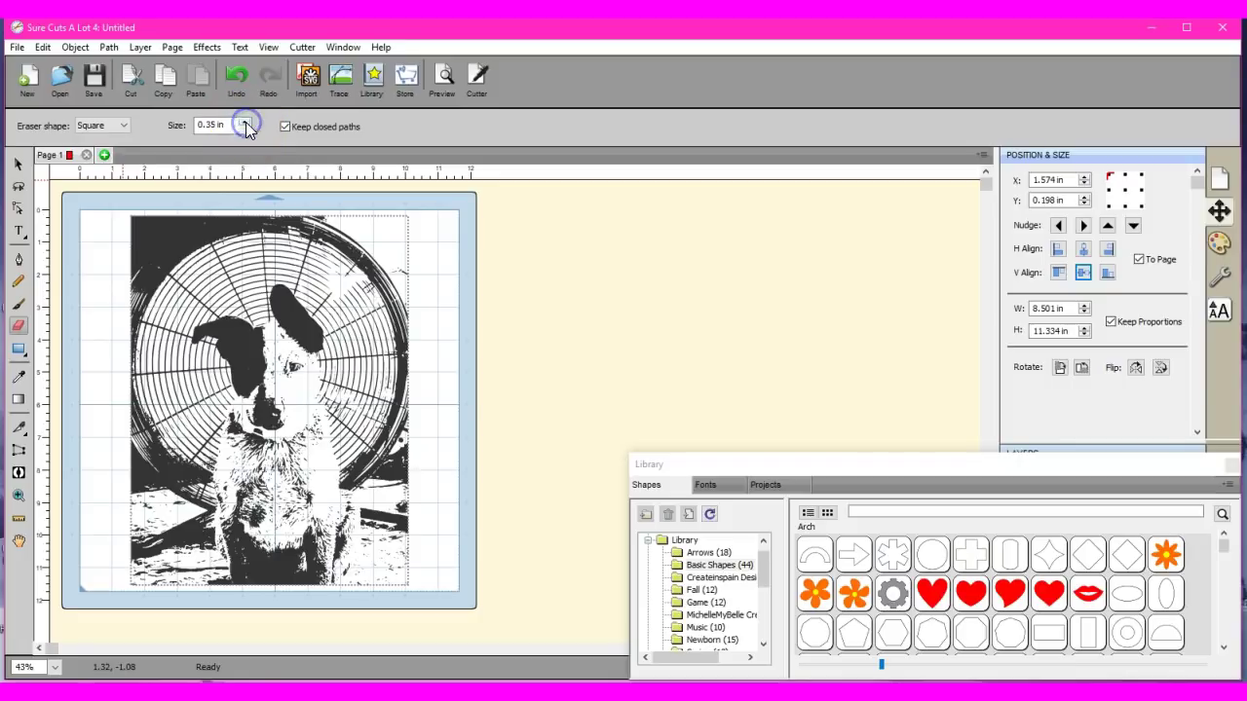
click(402, 256)
drag(402, 264, 445, 315)
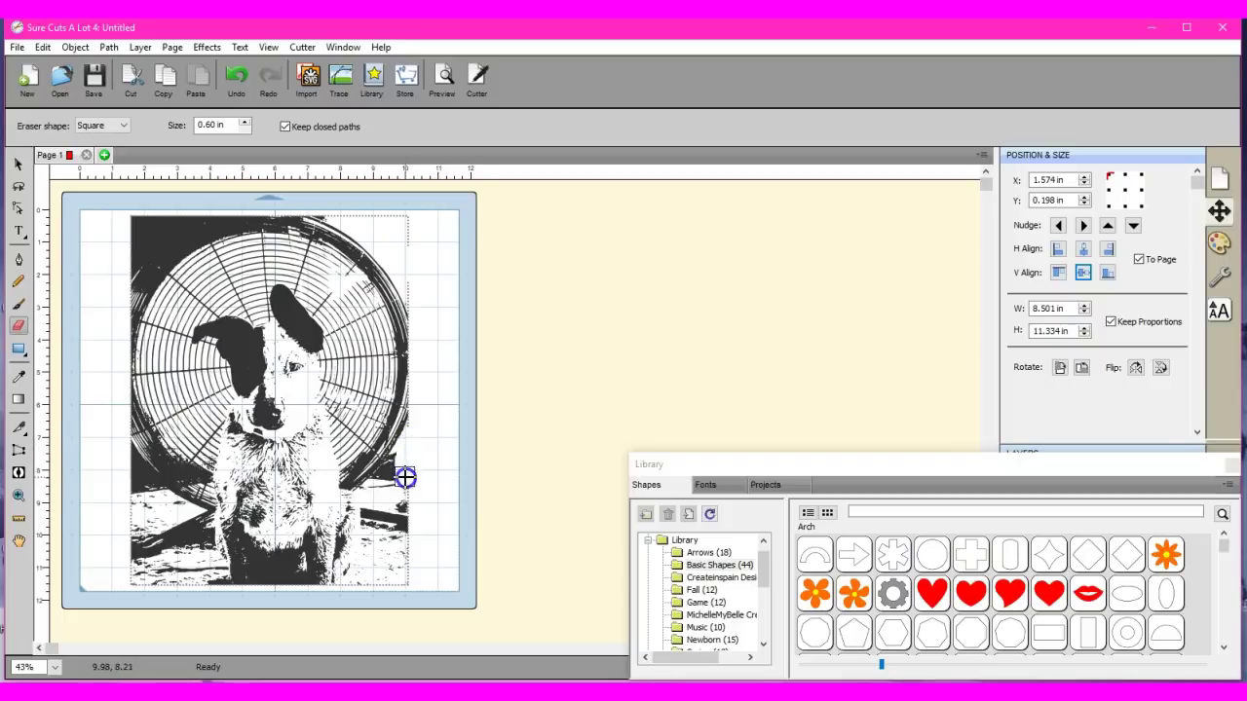
drag(401, 508, 372, 582)
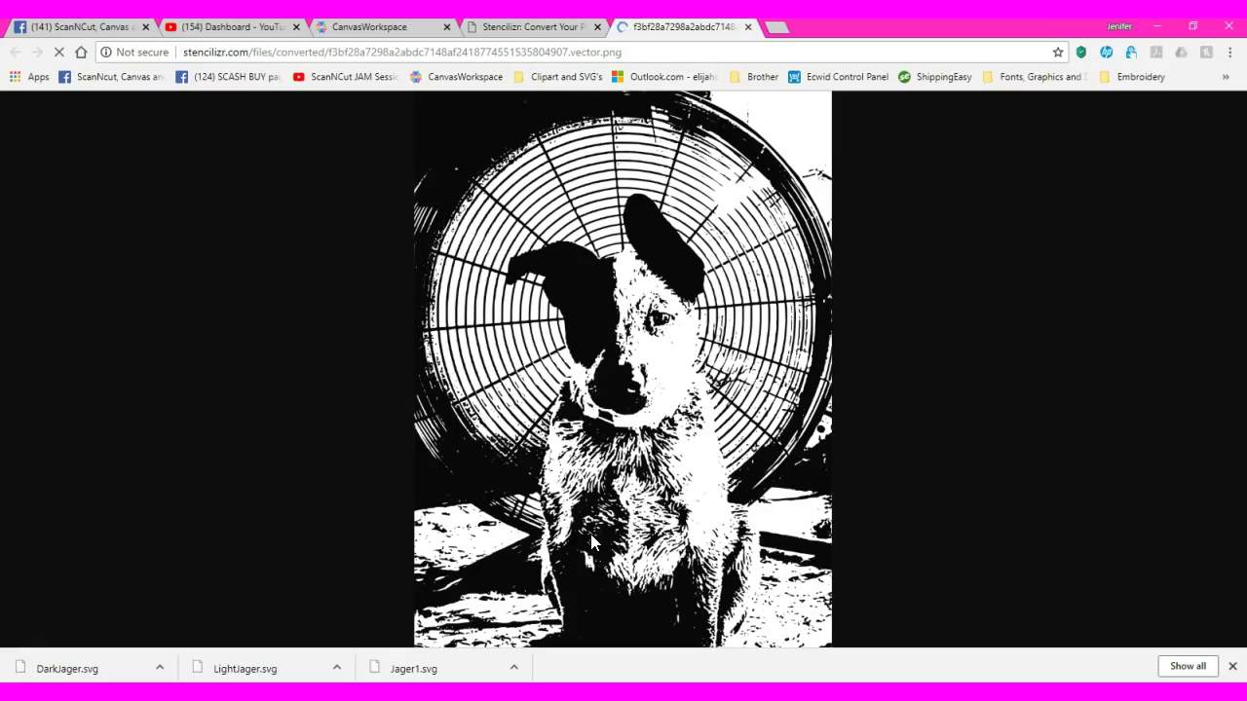
- Cancel saving the stencil image, close its browser tab, and minimize Chrome
right_click(593, 322)
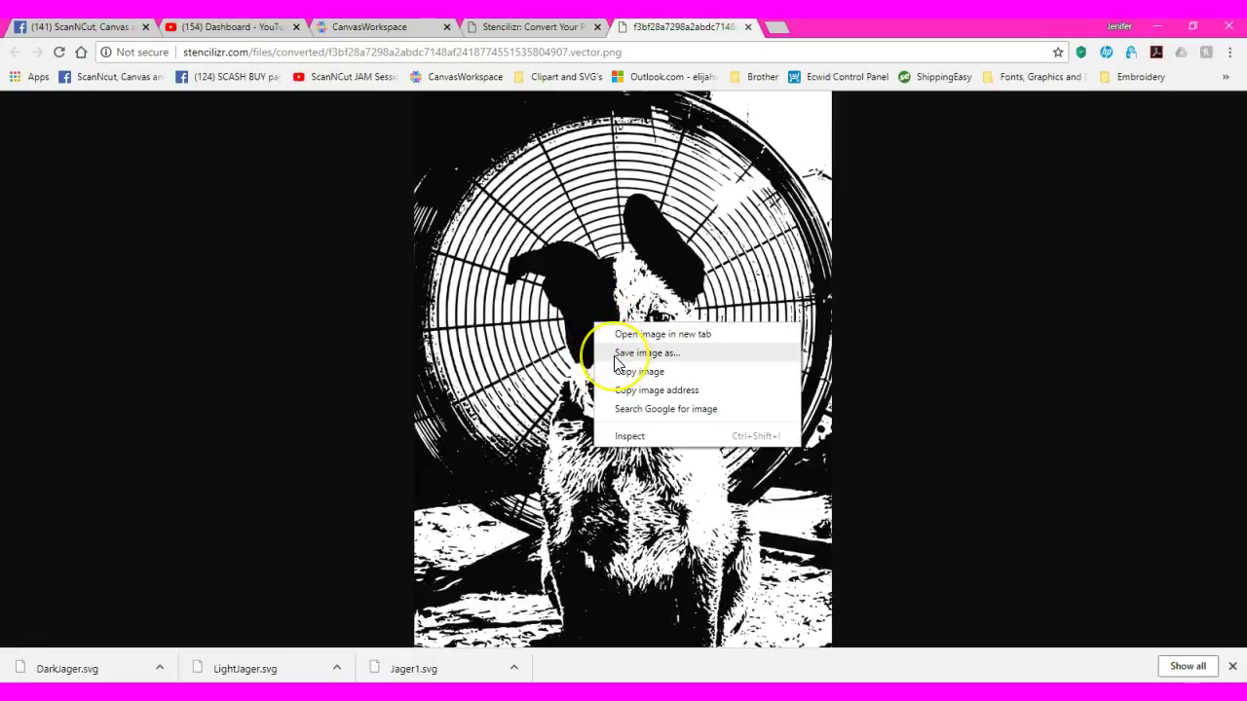
click(616, 356)
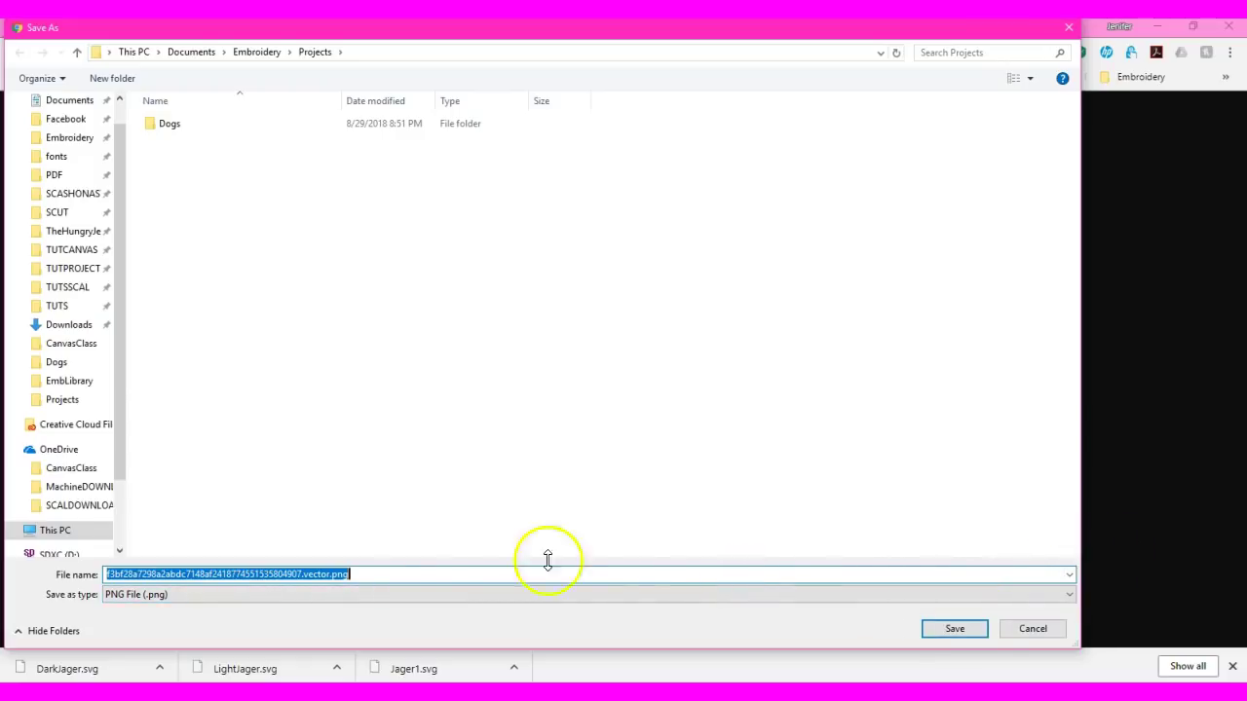
click(1020, 635)
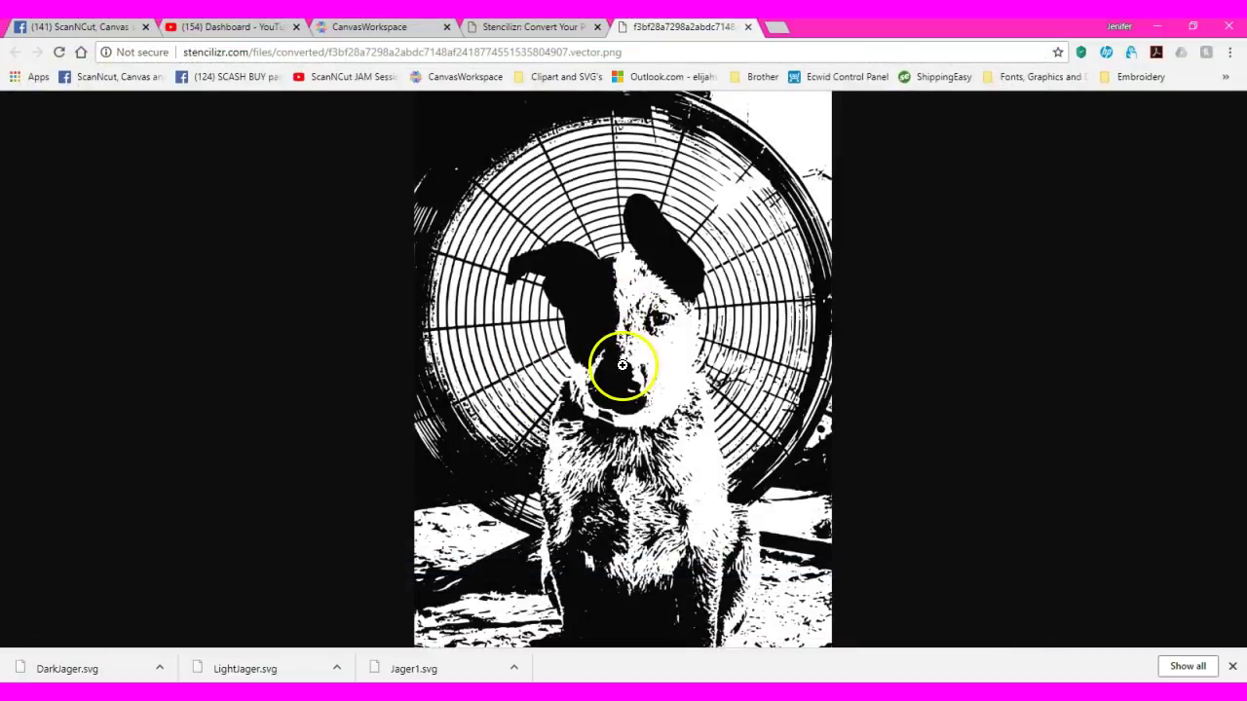
click(747, 26)
click(589, 529)
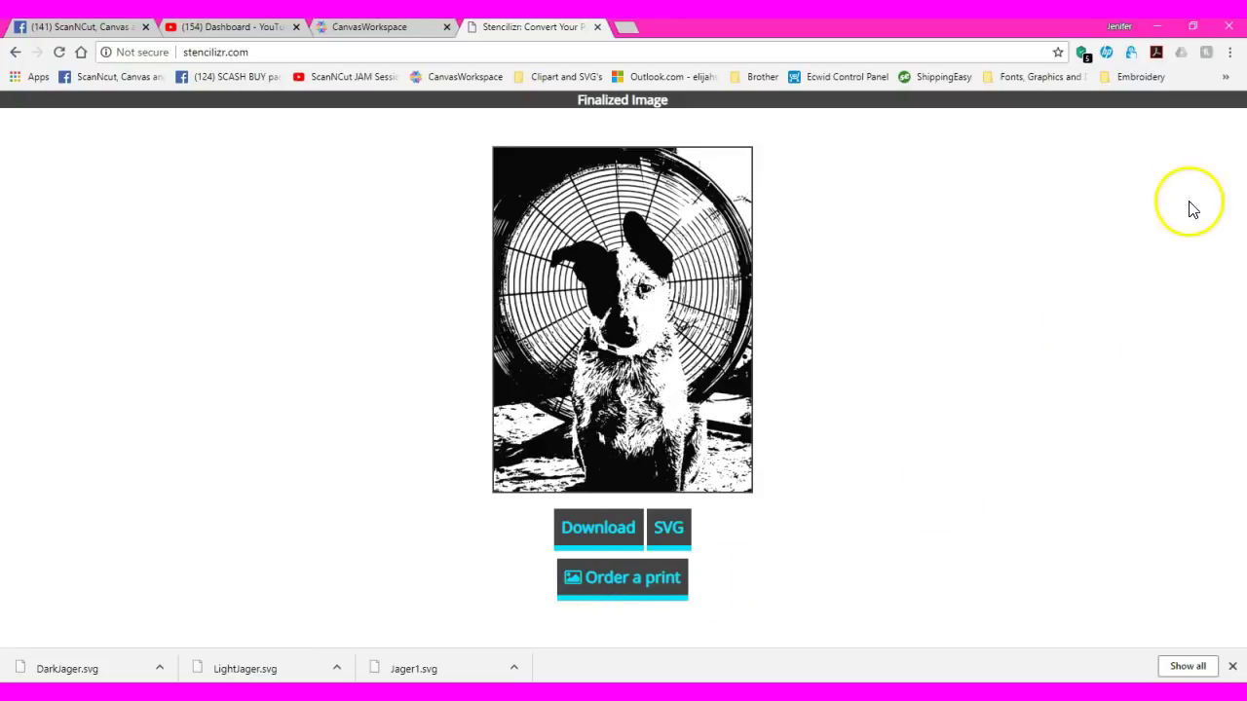
click(1159, 29)
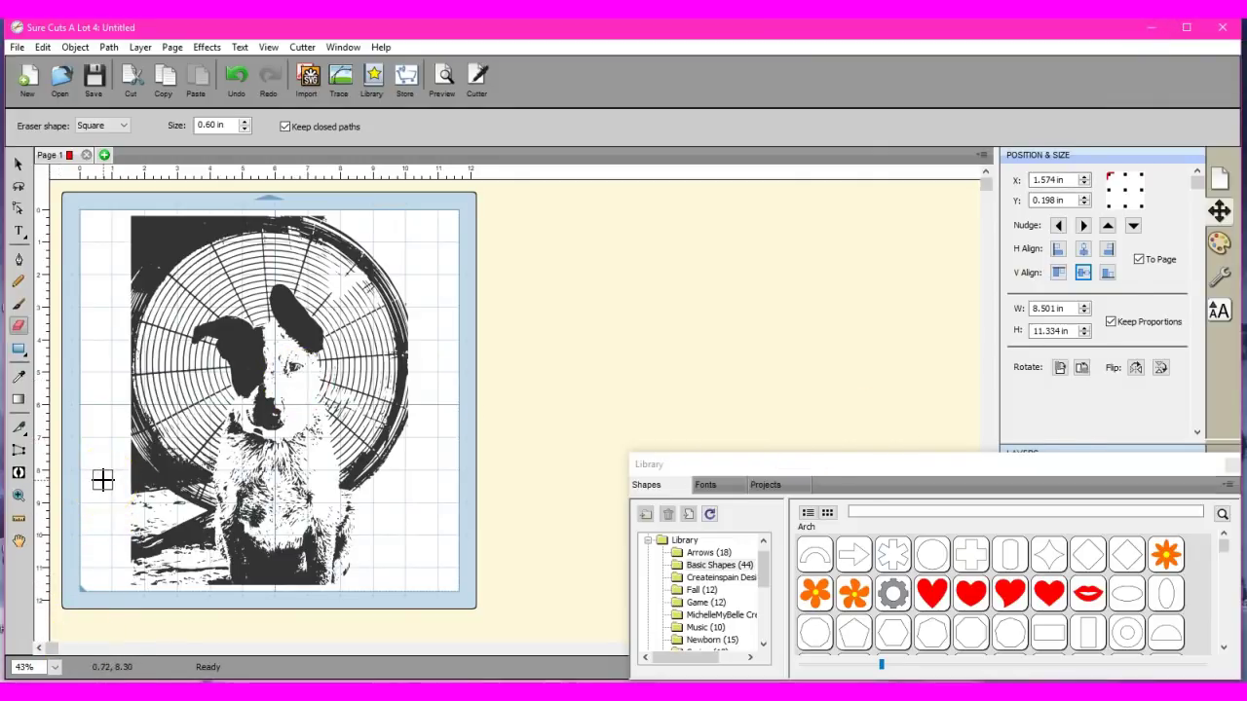
- Erase the dark background at the stencil's top-left edge
drag(97, 414, 117, 273)
mouse_move(140, 233)
mouse_down()
mouse_move(126, 194)
mouse_move(174, 212)
mouse_move(193, 205)
mouse_move(133, 248)
mouse_up()
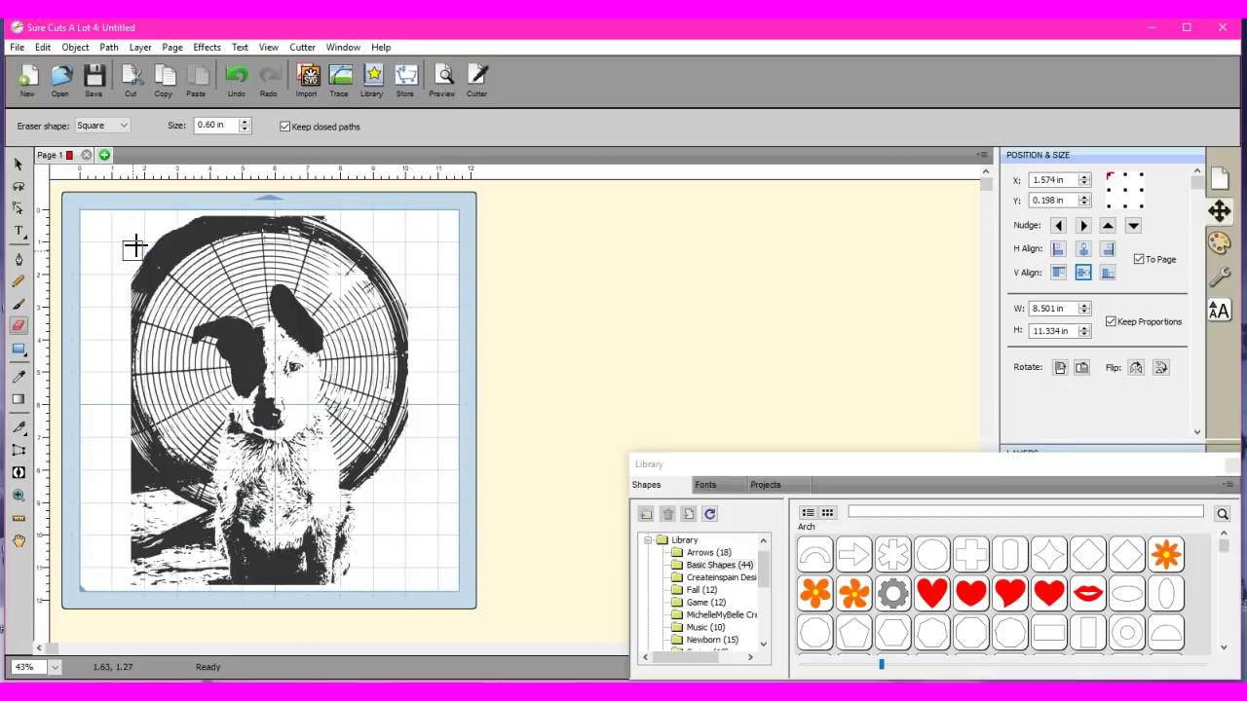
click(115, 234)
drag(115, 234, 134, 227)
- Erase the dark background across the stencil's lower-left area
drag(135, 228, 403, 436)
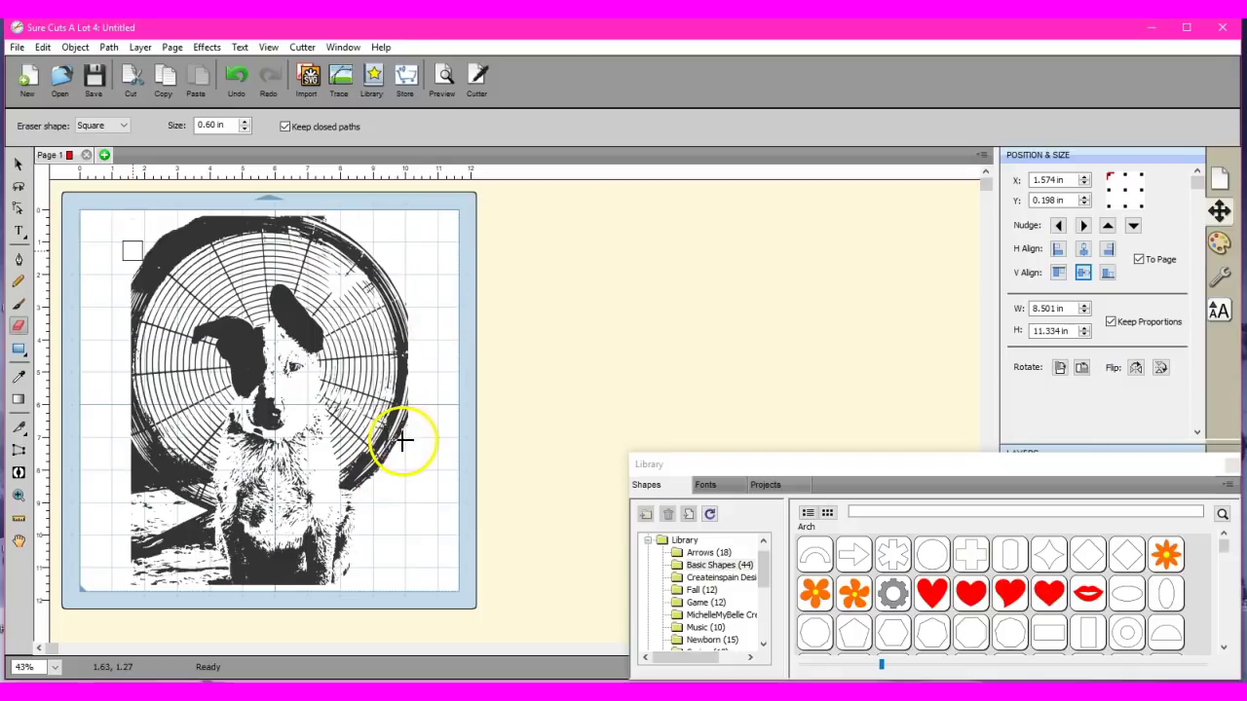
mouse_move(404, 436)
mouse_down()
mouse_move(363, 468)
mouse_move(201, 515)
mouse_up()
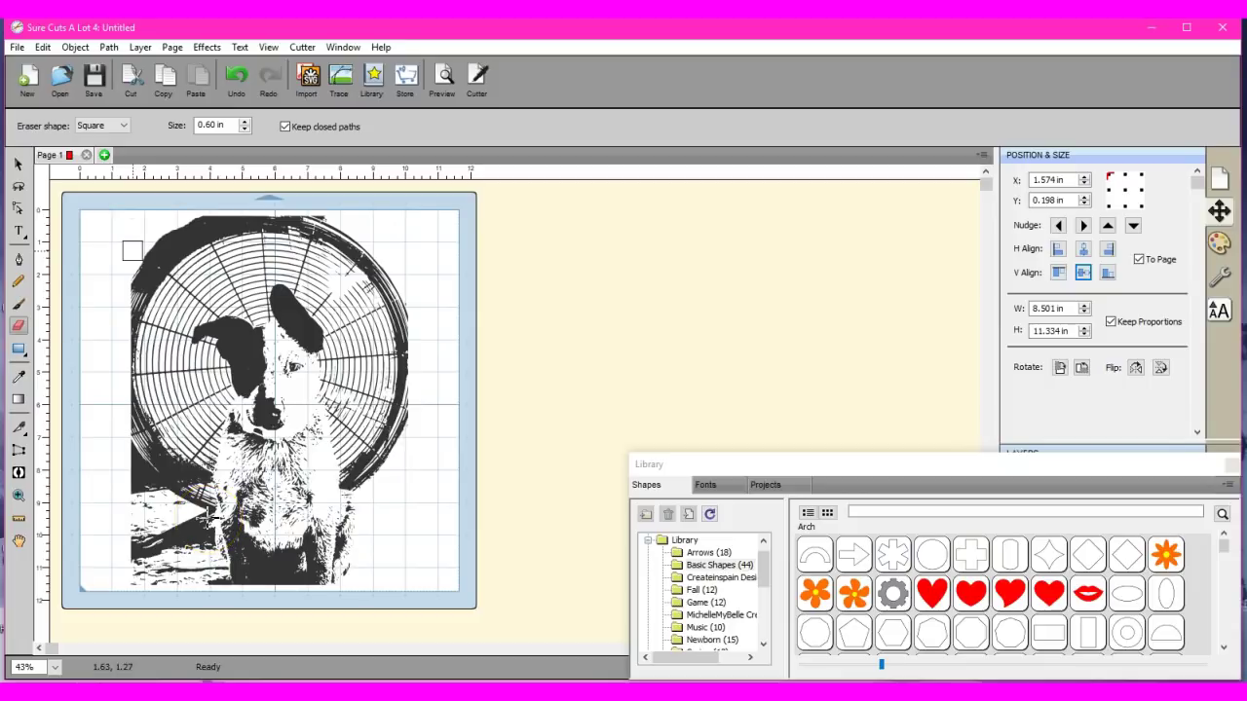
drag(140, 657, 37, 660)
mouse_move(217, 280)
mouse_down()
mouse_move(52, 557)
mouse_move(29, 659)
mouse_up()
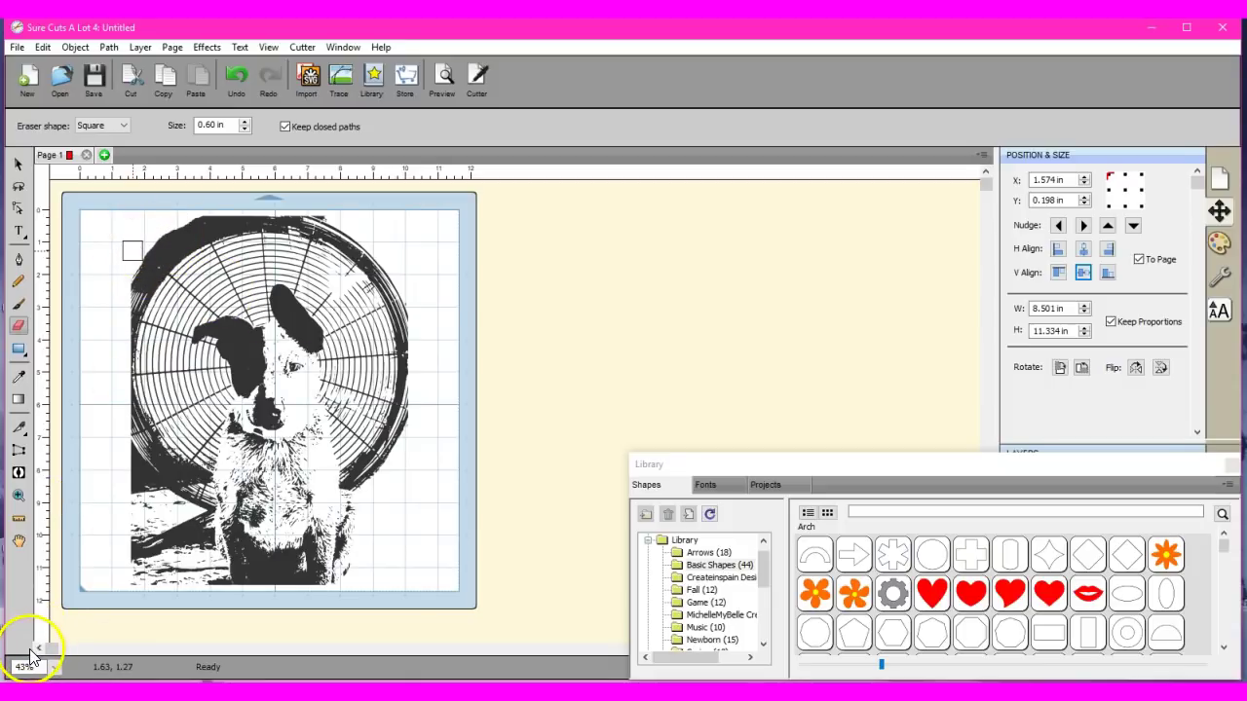
drag(192, 624, 445, 490)
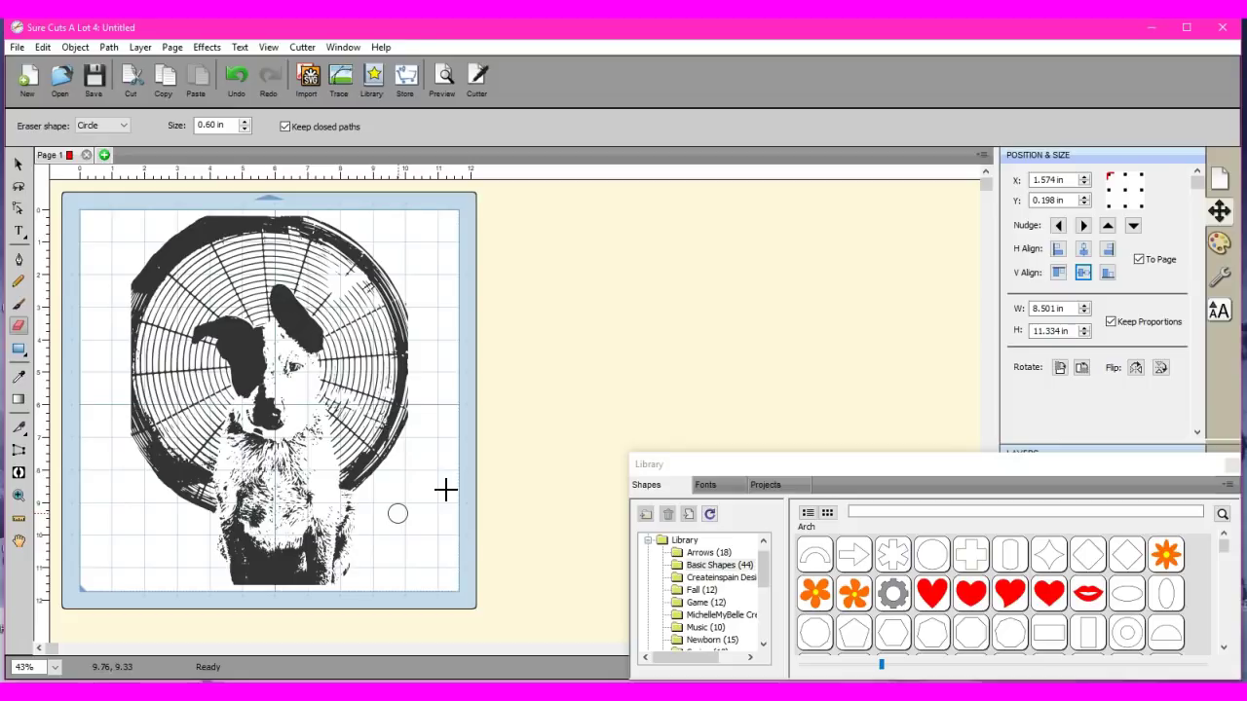
- Erase more dark background around the fan's right edge and the dog's lower body
mouse_move(445, 490)
mouse_down()
mouse_move(341, 380)
mouse_move(159, 300)
mouse_up()
drag(158, 300, 395, 536)
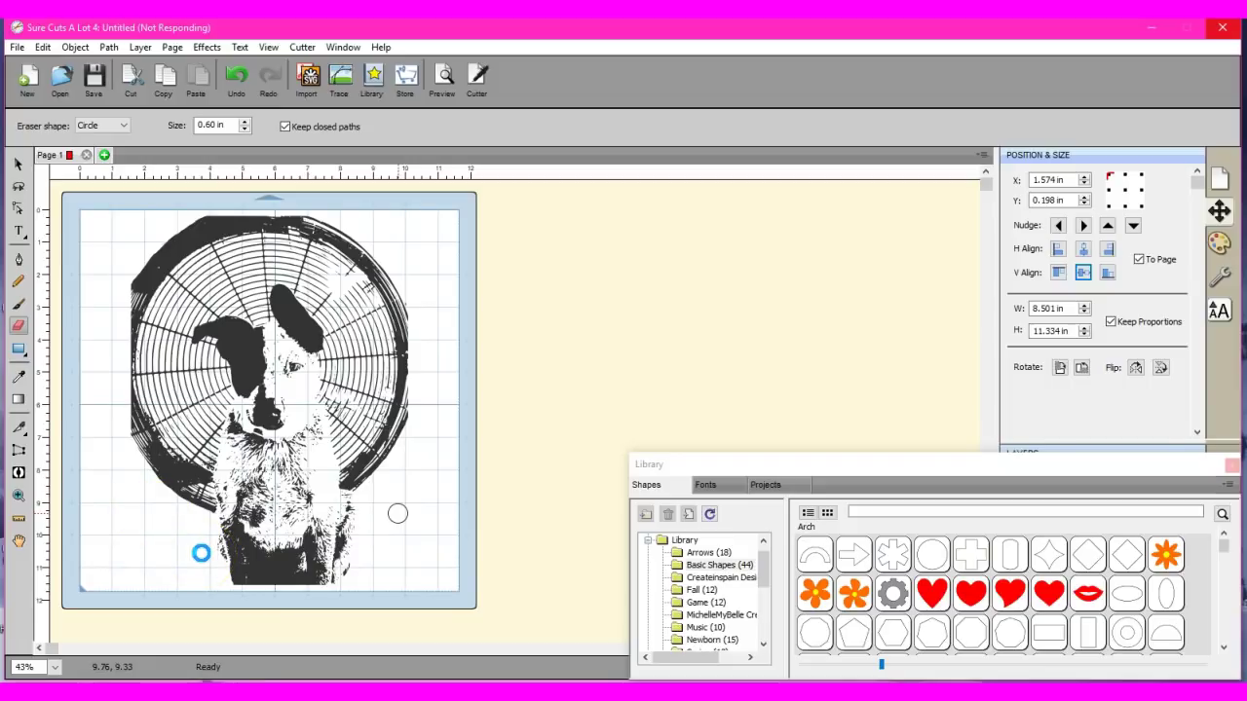
drag(200, 553, 162, 560)
mouse_move(186, 515)
mouse_down()
mouse_move(154, 565)
mouse_move(126, 529)
mouse_move(172, 504)
mouse_move(376, 529)
mouse_move(360, 482)
mouse_move(360, 497)
mouse_up()
drag(360, 497, 164, 559)
mouse_move(163, 559)
mouse_down()
mouse_move(186, 571)
mouse_move(123, 565)
mouse_move(250, 510)
mouse_move(328, 506)
mouse_move(379, 535)
mouse_move(145, 595)
mouse_up()
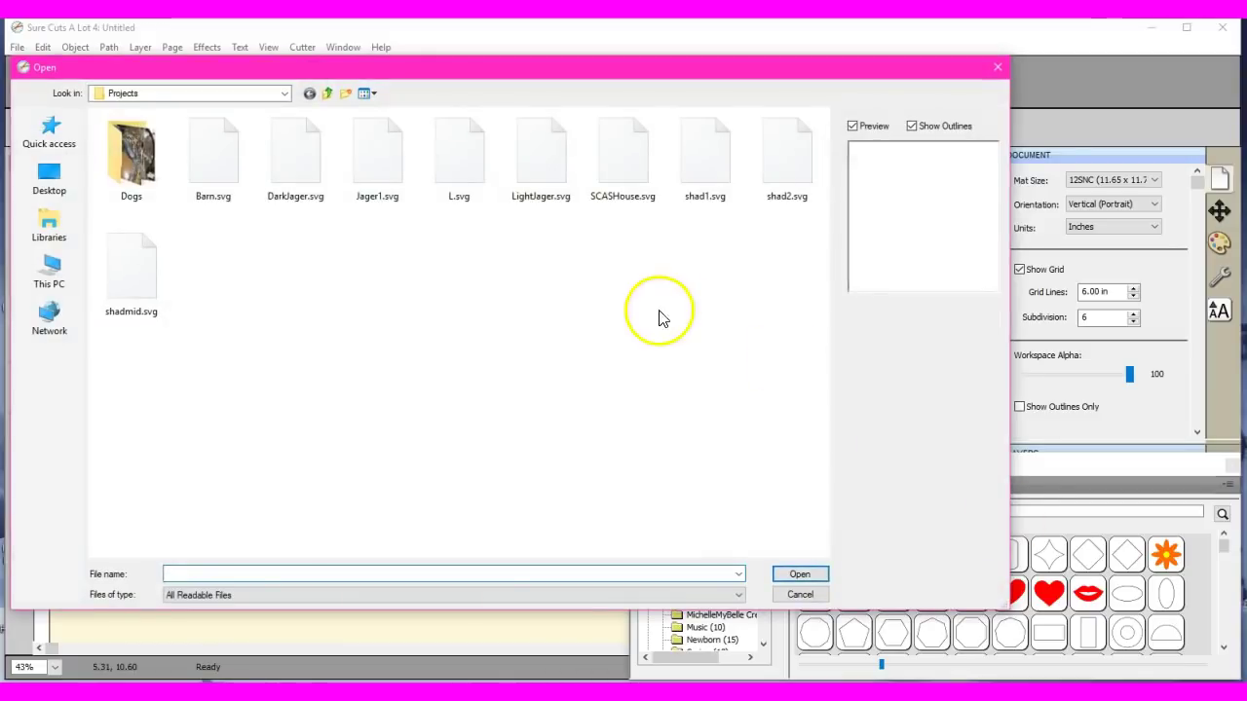
- Open LightJager.svg, scale it proportionally to about 8.5 by 11.3 in, and centre it on the page
double_click(539, 159)
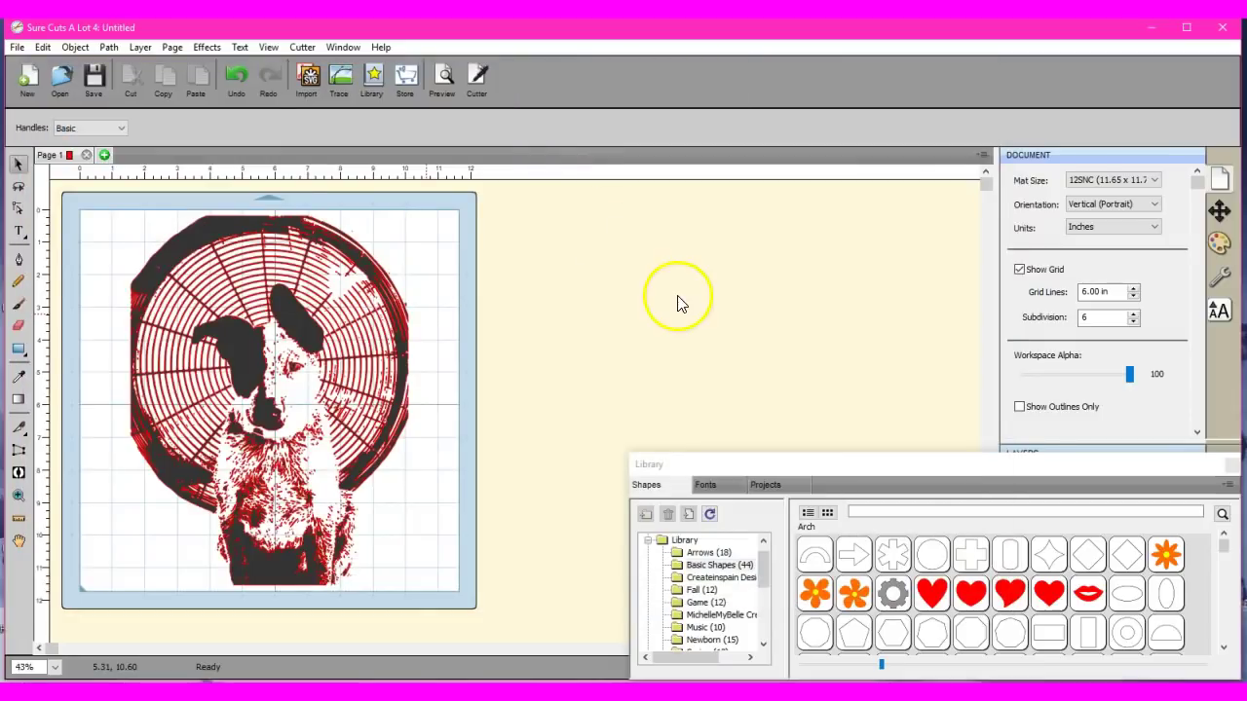
mouse_move(947, 470)
mouse_down()
mouse_move(961, 644)
mouse_move(977, 670)
mouse_up()
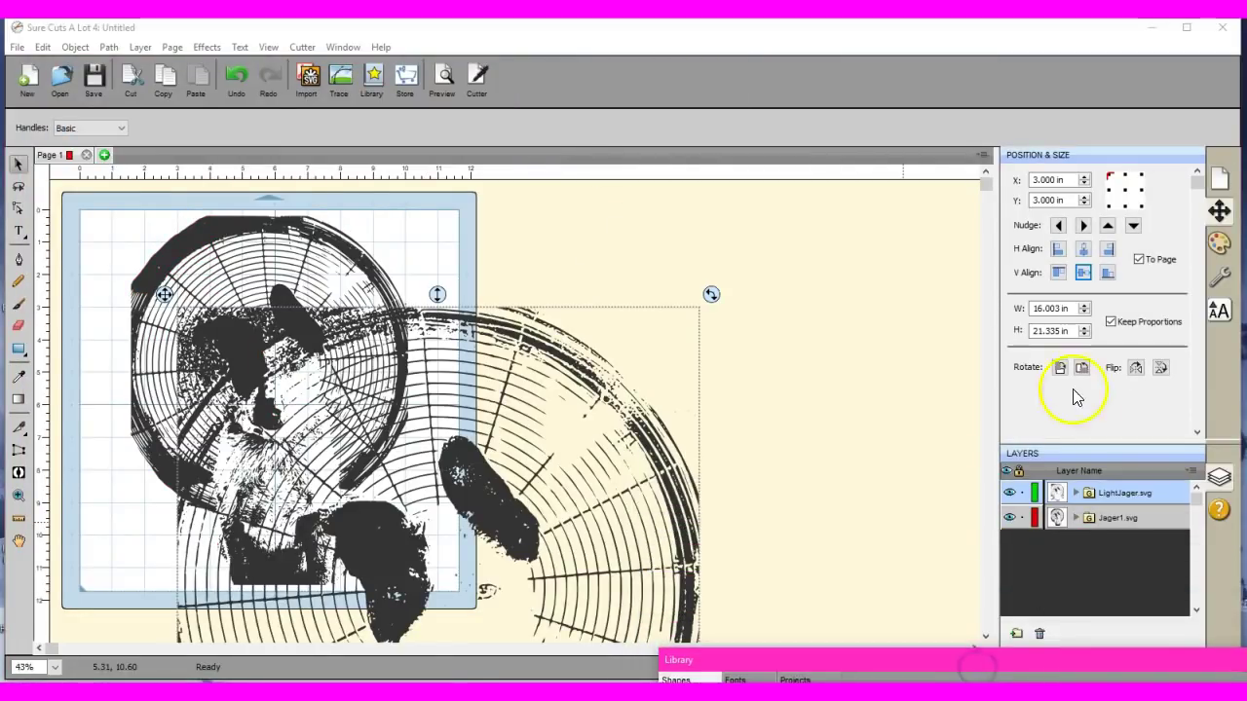
click(1038, 332)
text(11.335)
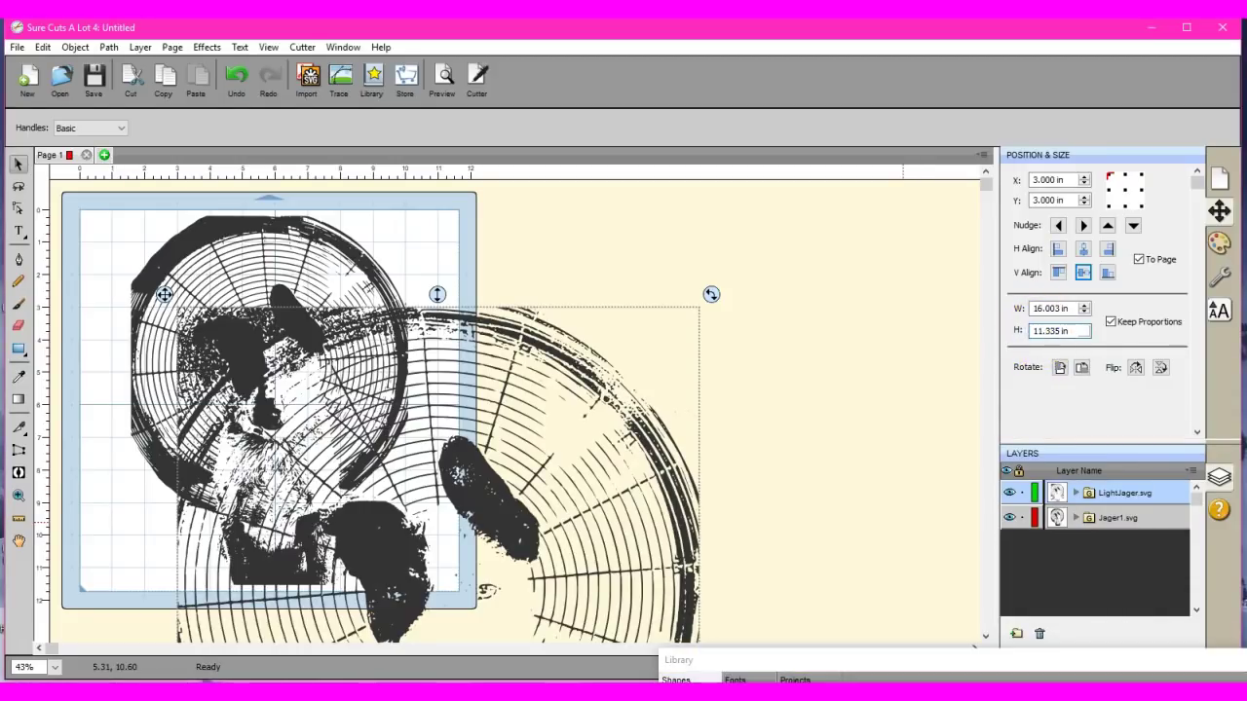
key(Return)
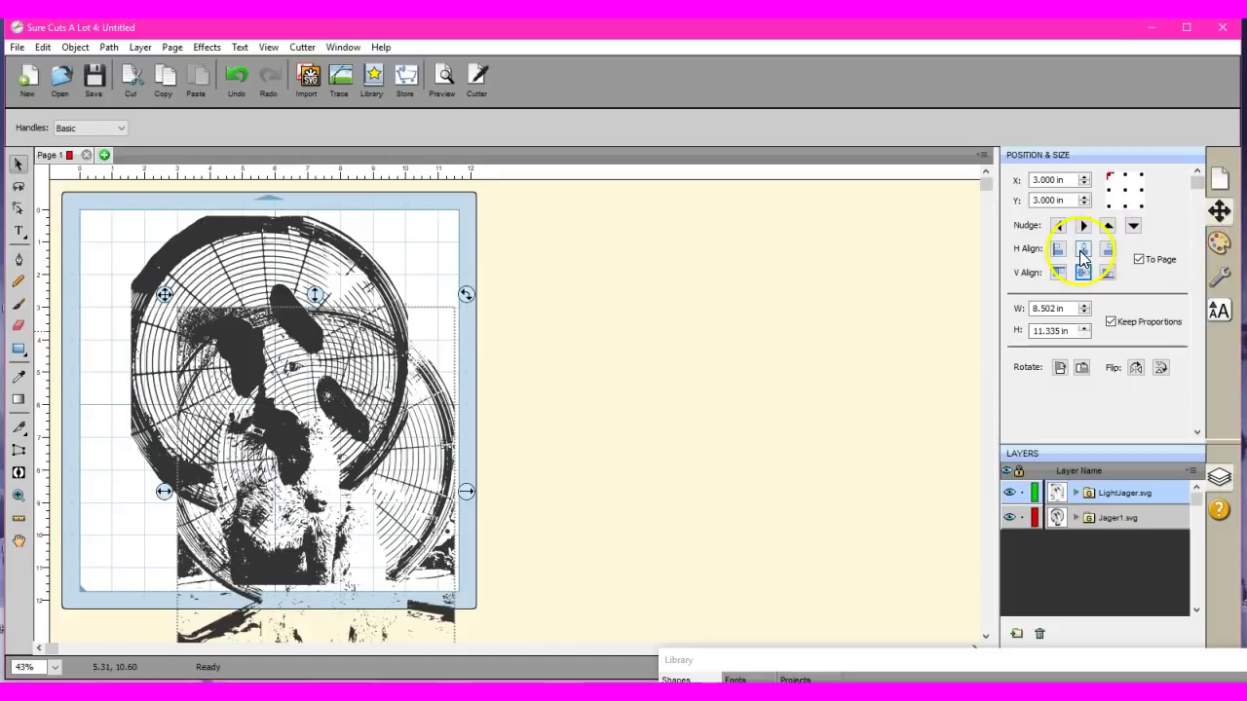
click(1083, 251)
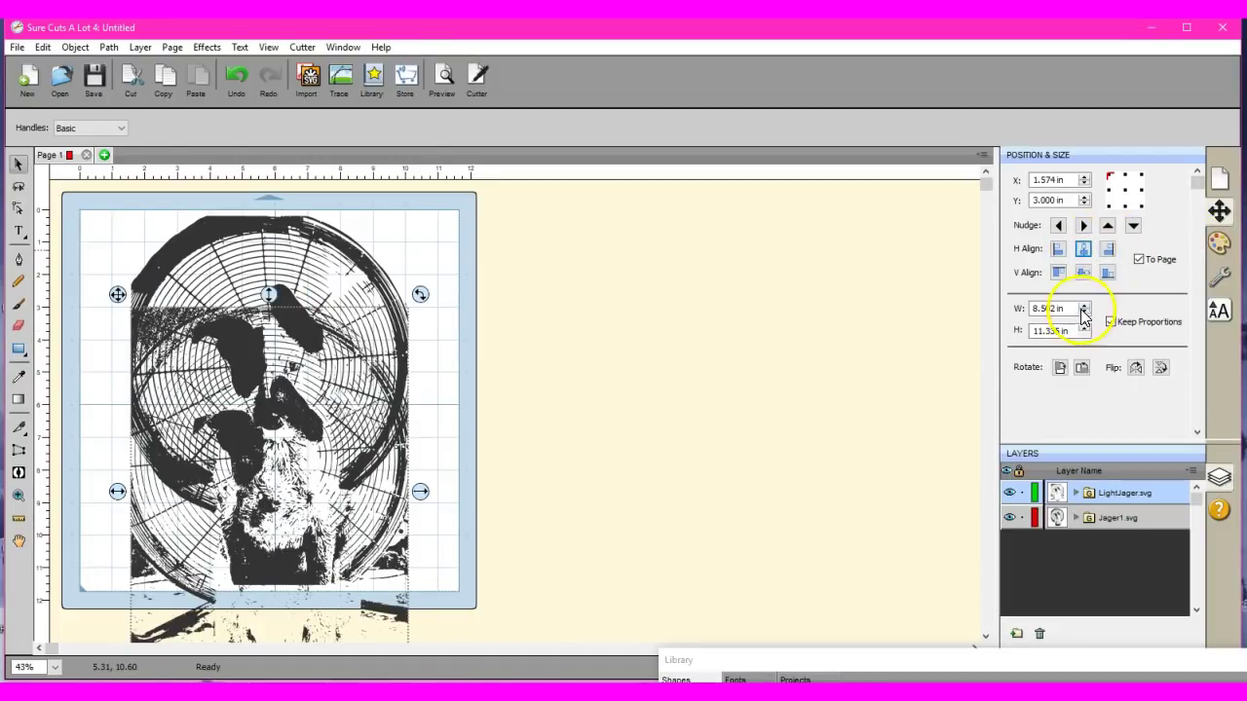
click(1083, 274)
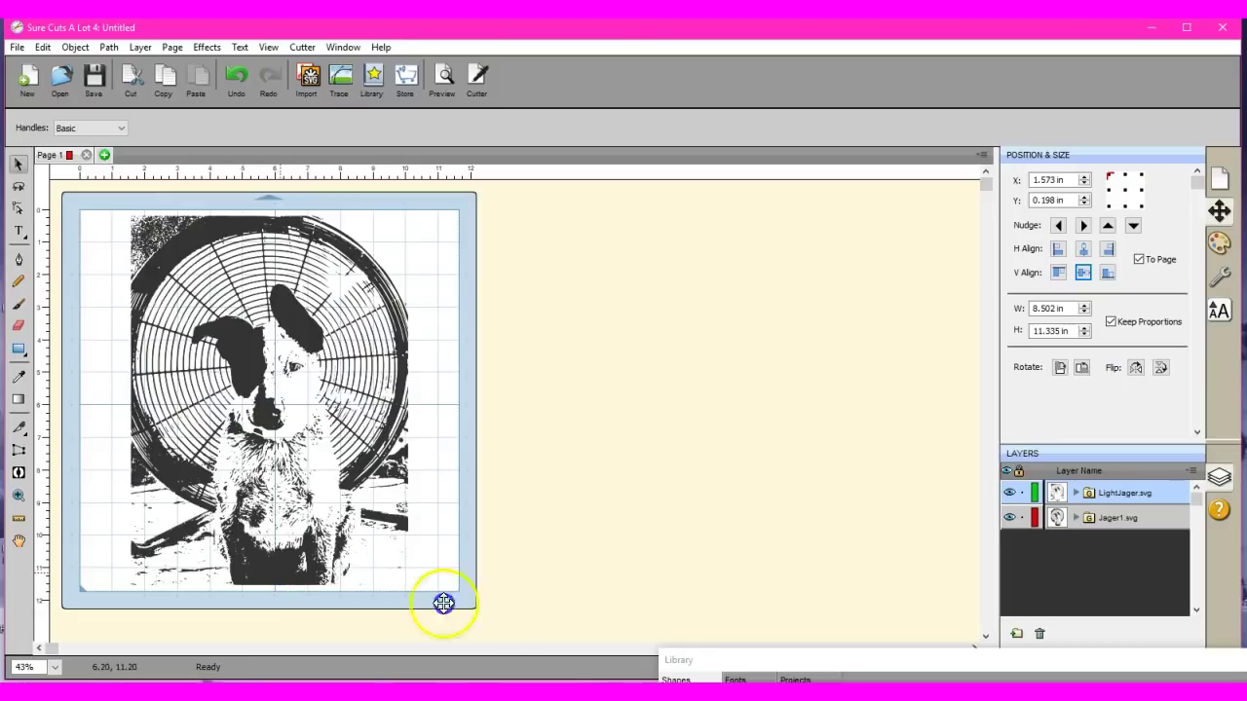
- Move the LightJager image off the page to the right and break it apart
drag(280, 574, 649, 611)
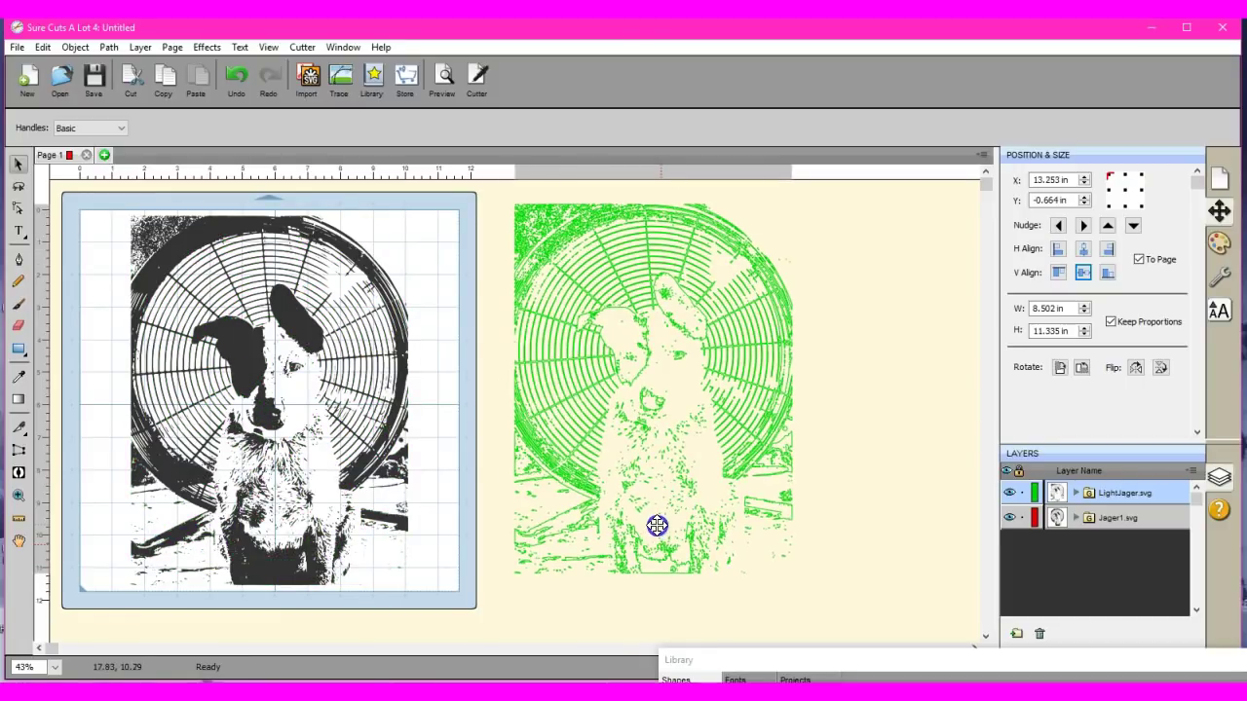
mouse_move(667, 563)
mouse_down()
mouse_move(660, 537)
mouse_move(670, 557)
mouse_up()
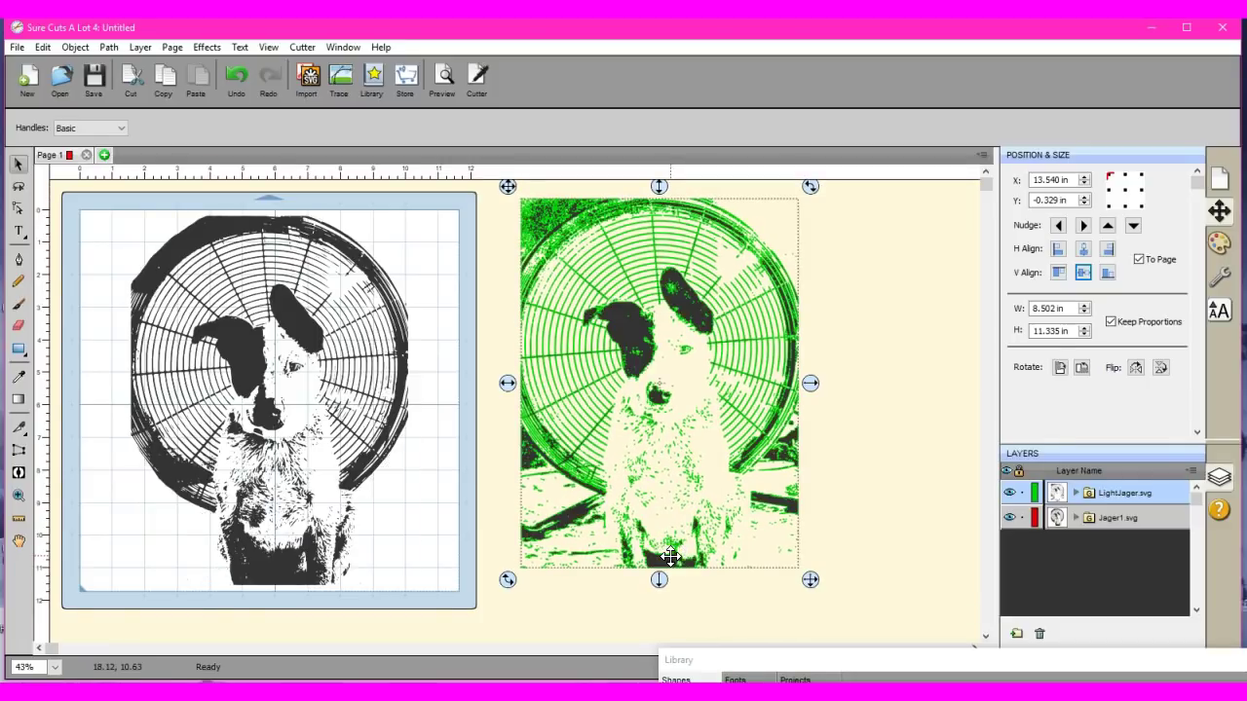
click(76, 49)
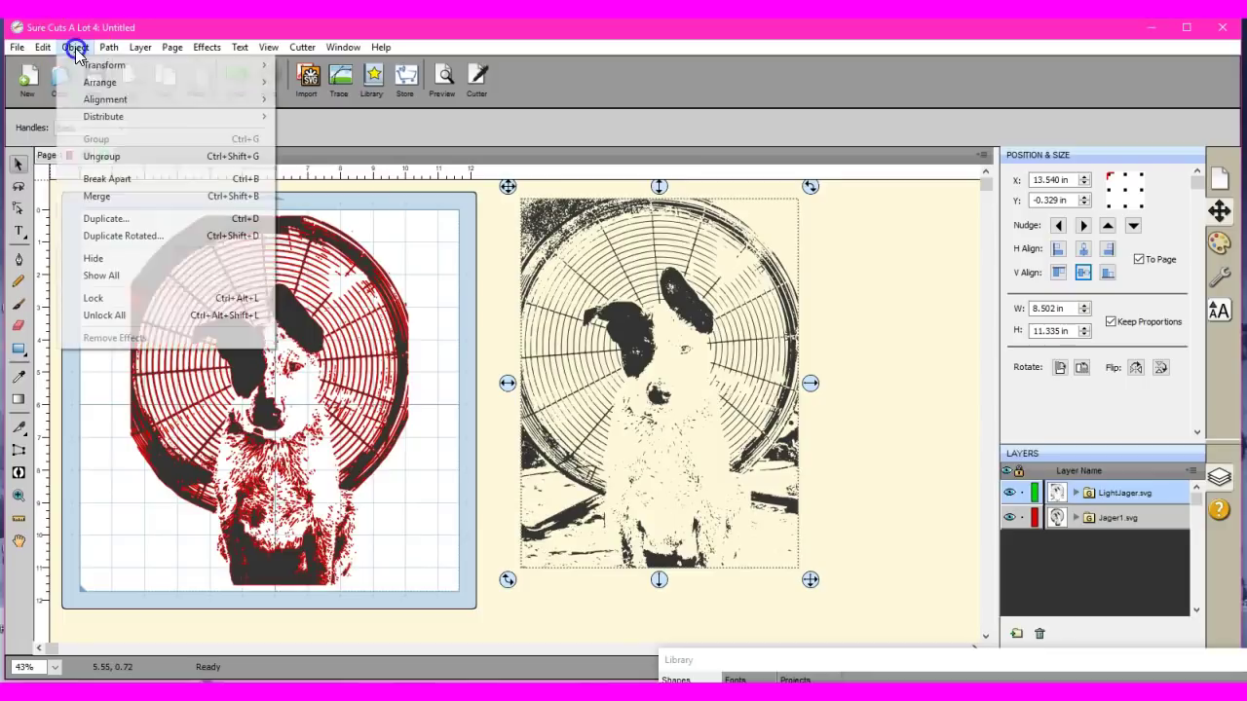
click(96, 182)
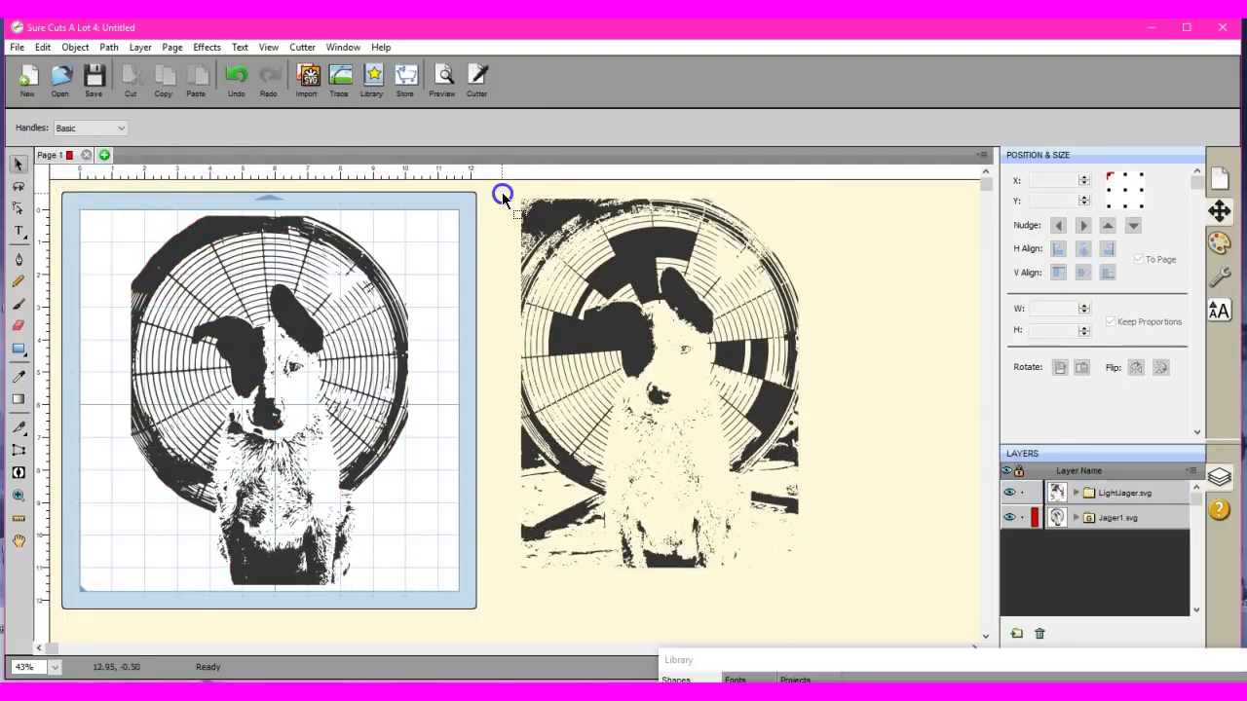
- Delete the upper pieces and the leftover fan fragment, then select the floor fragments
drag(502, 191, 865, 446)
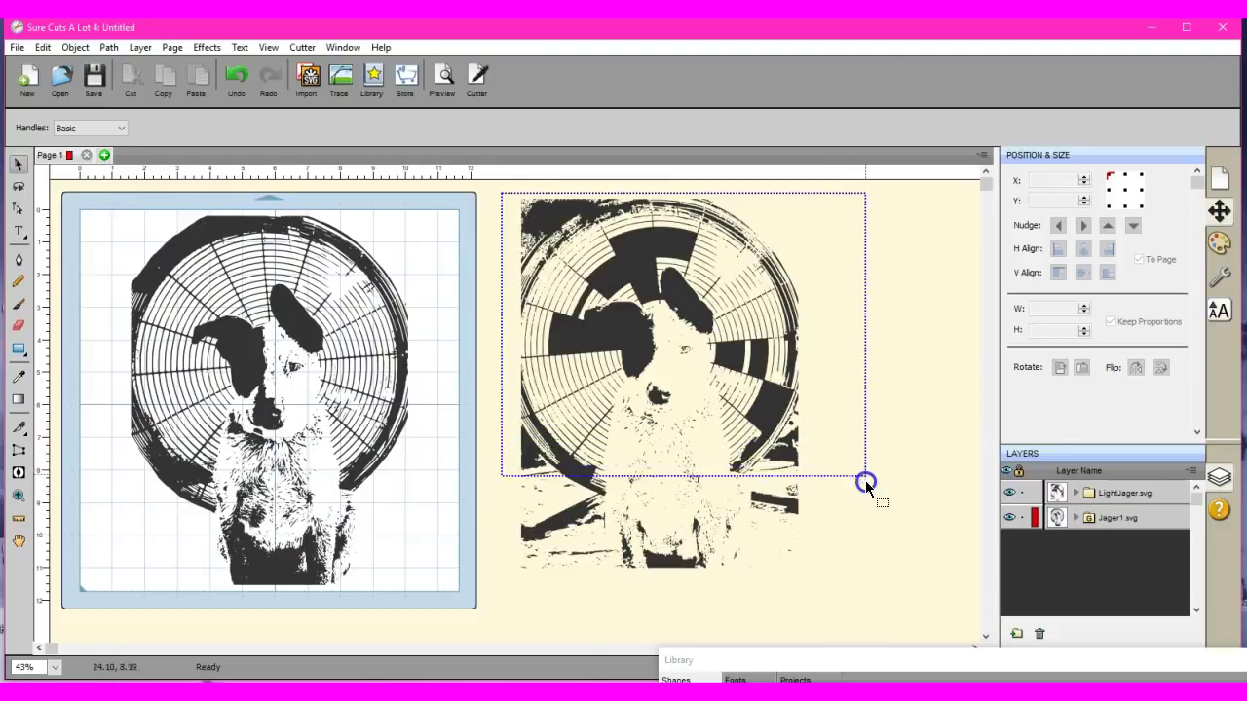
drag(865, 446, 865, 498)
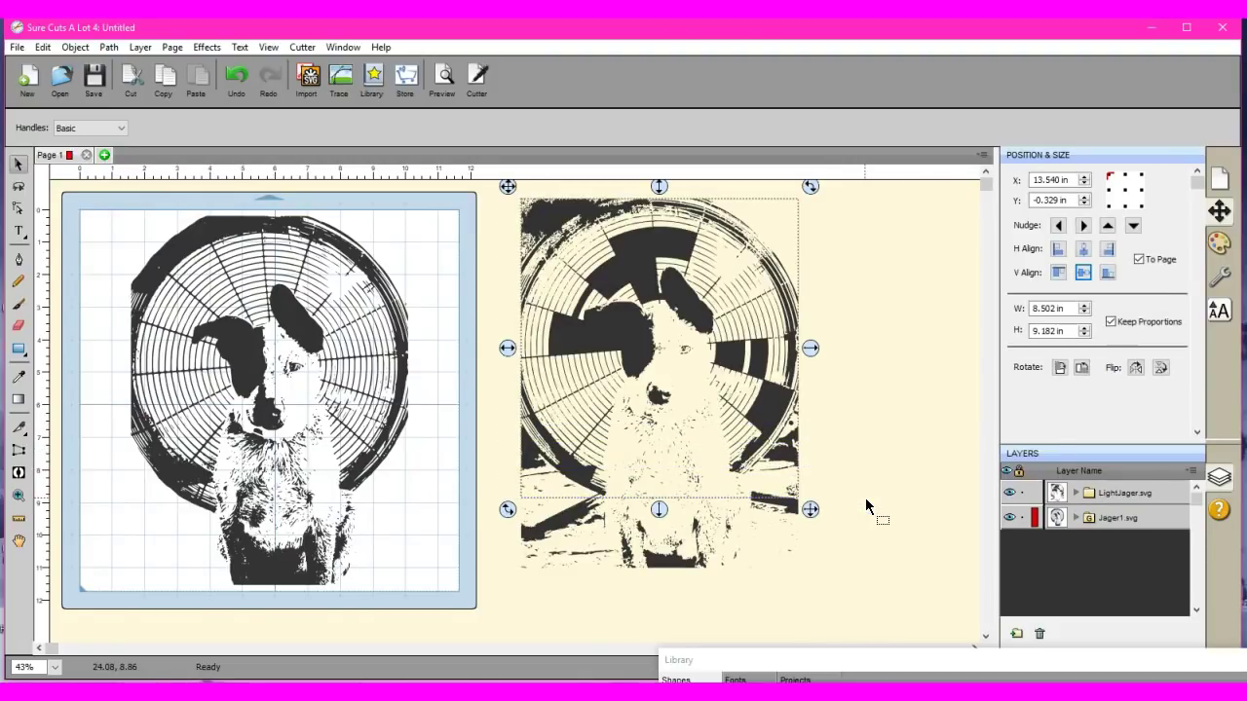
key(Delete)
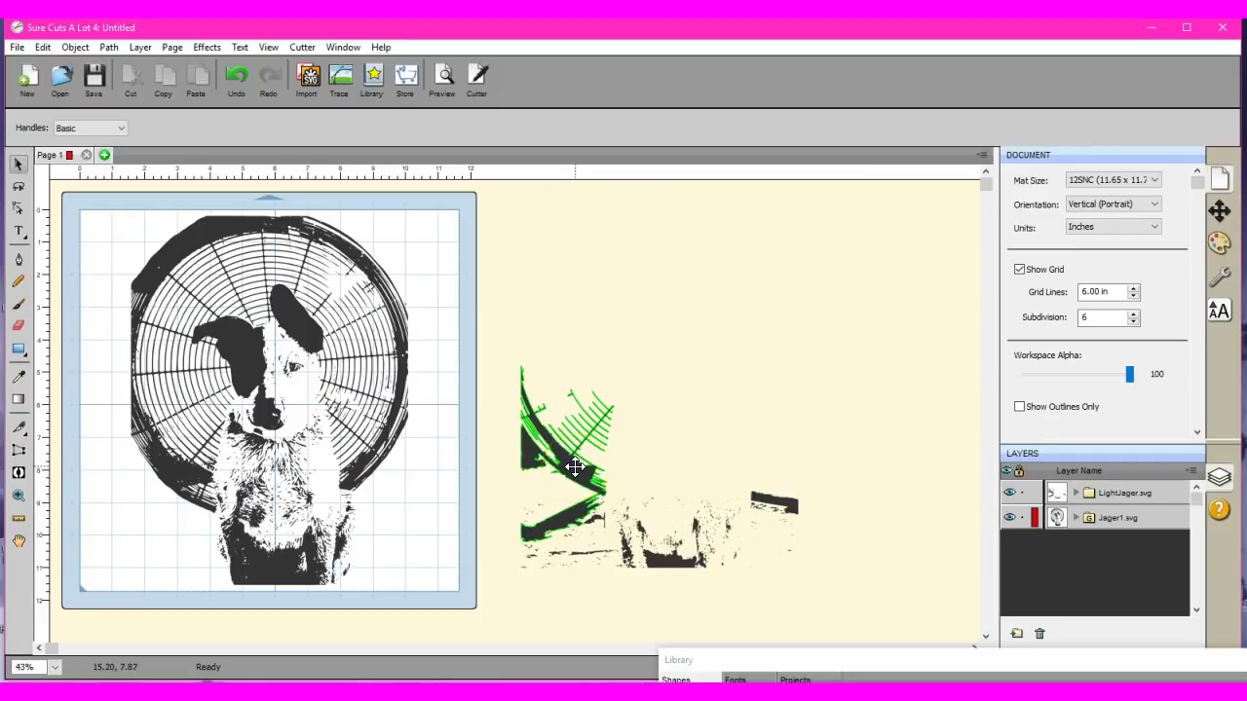
click(575, 467)
key(Delete)
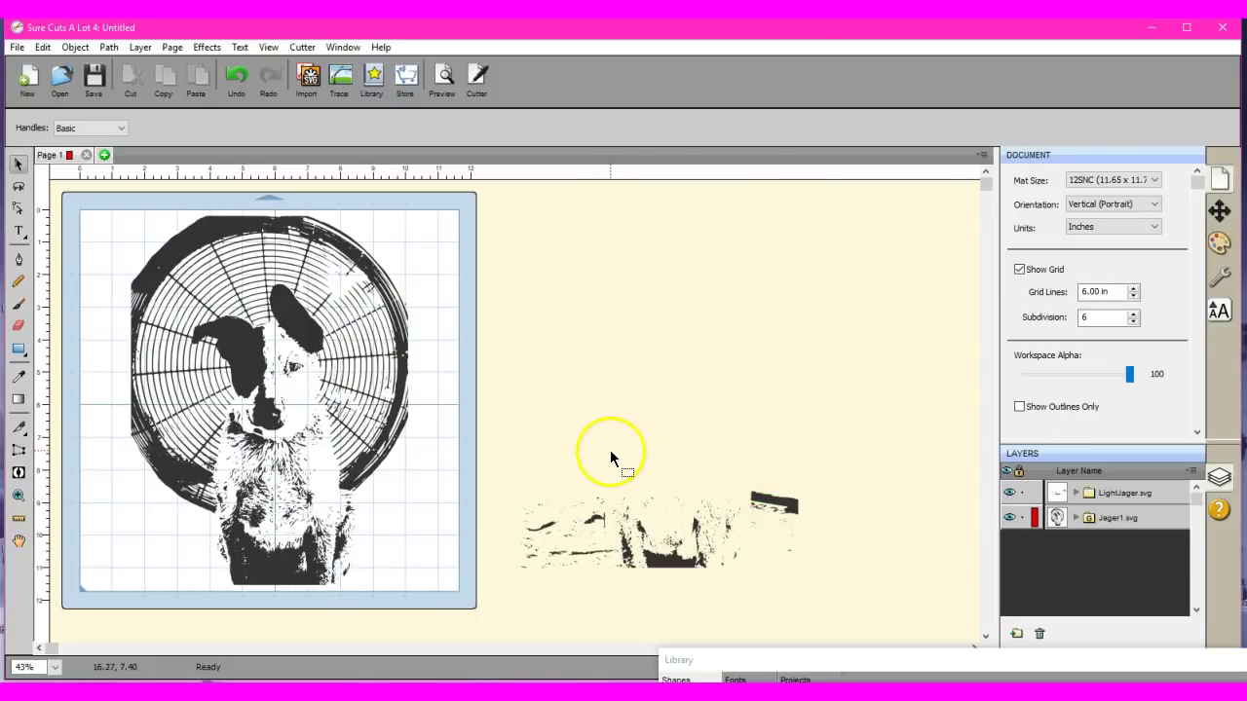
drag(507, 427, 962, 643)
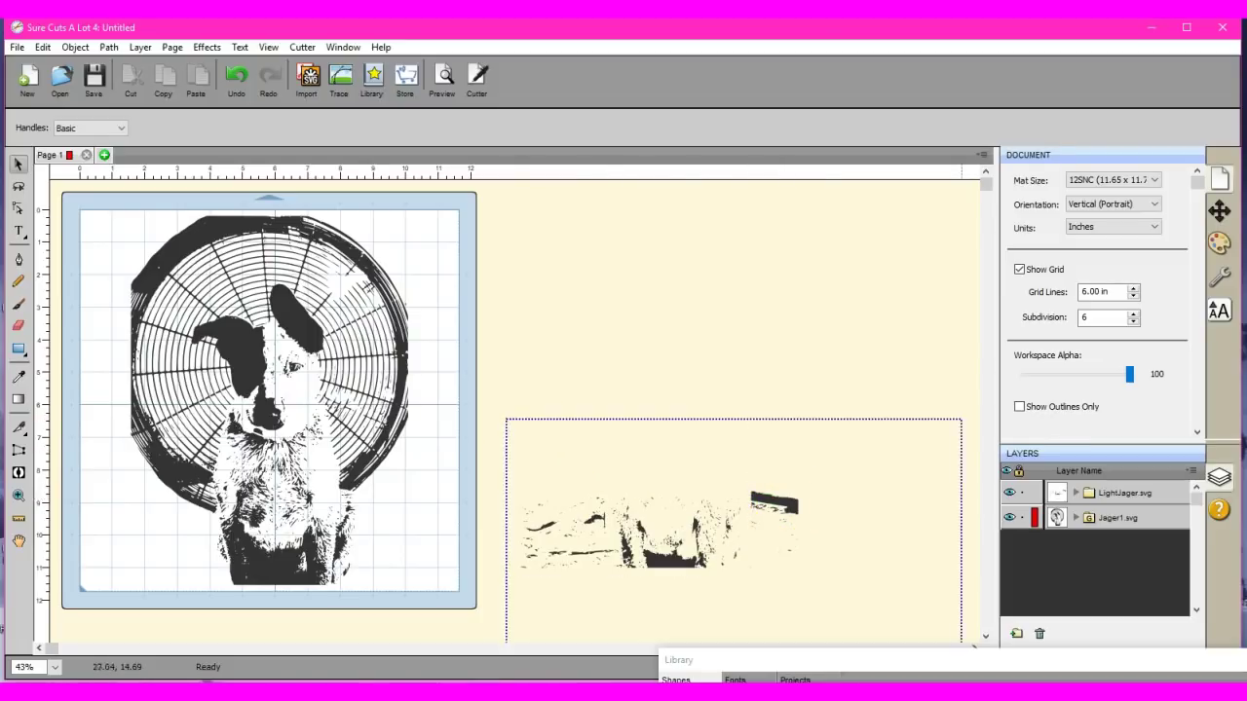
- Merge the floor fragments into one piece and position it beneath the dog stencil
click(75, 47)
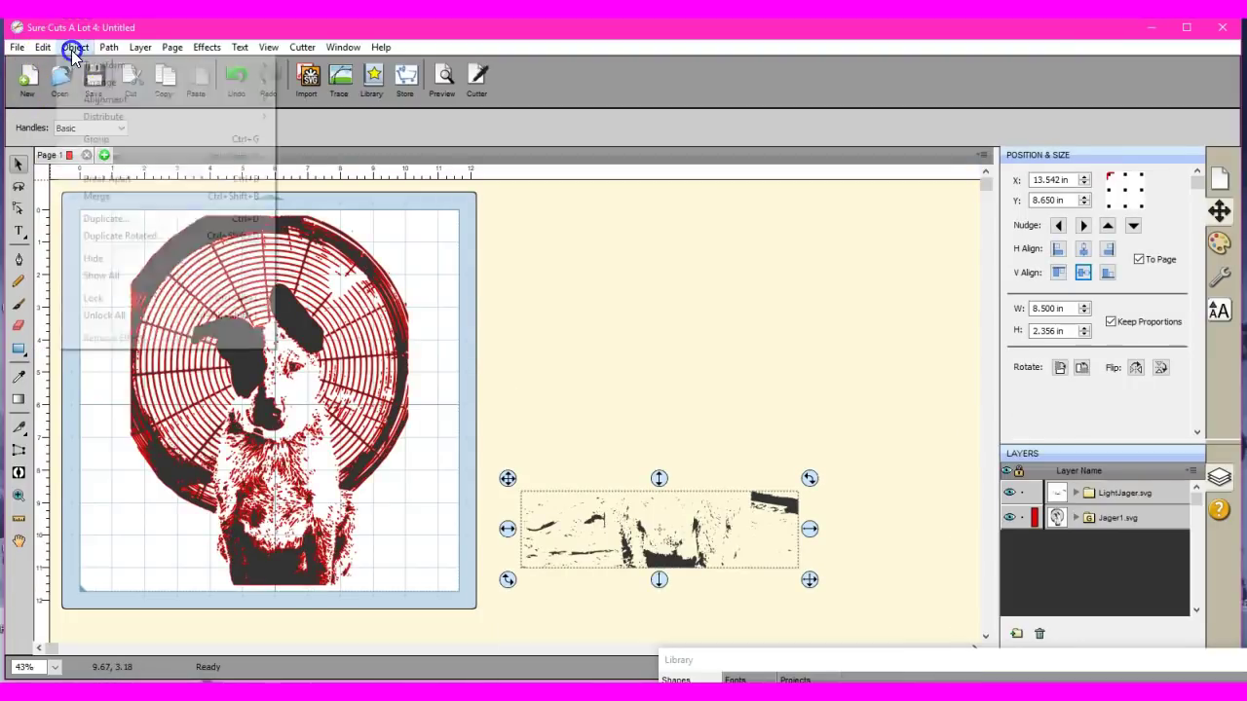
click(101, 196)
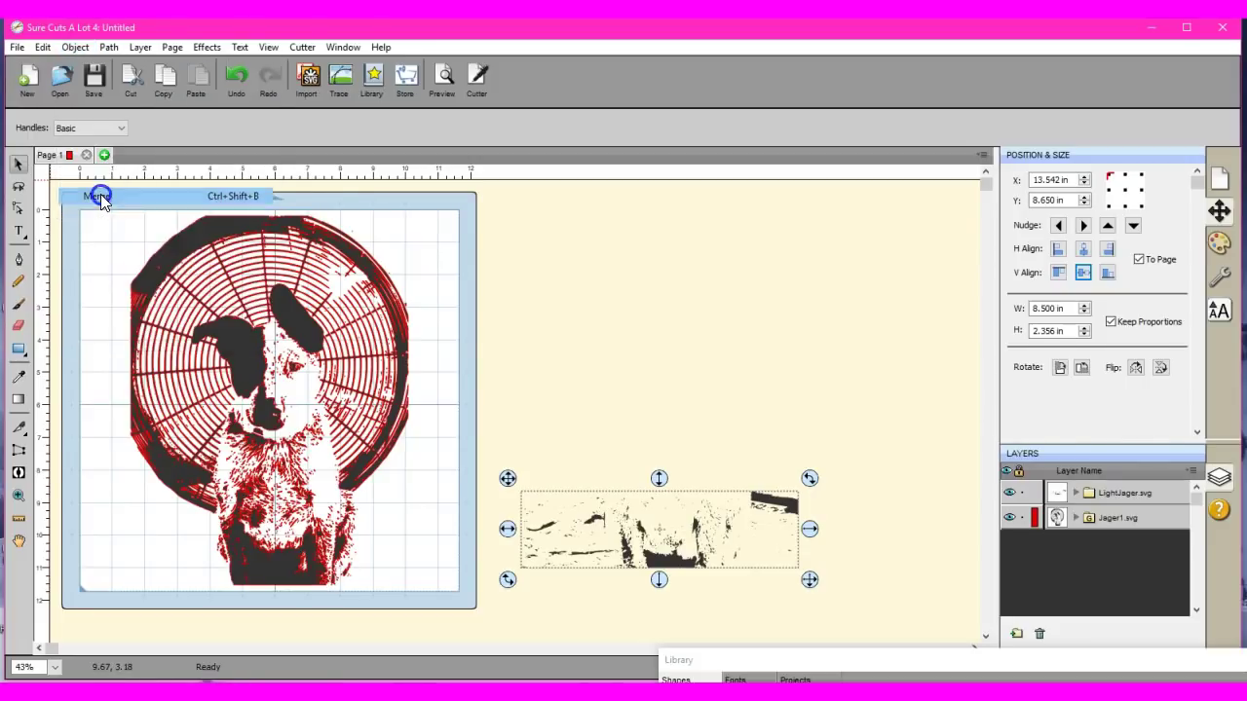
click(658, 559)
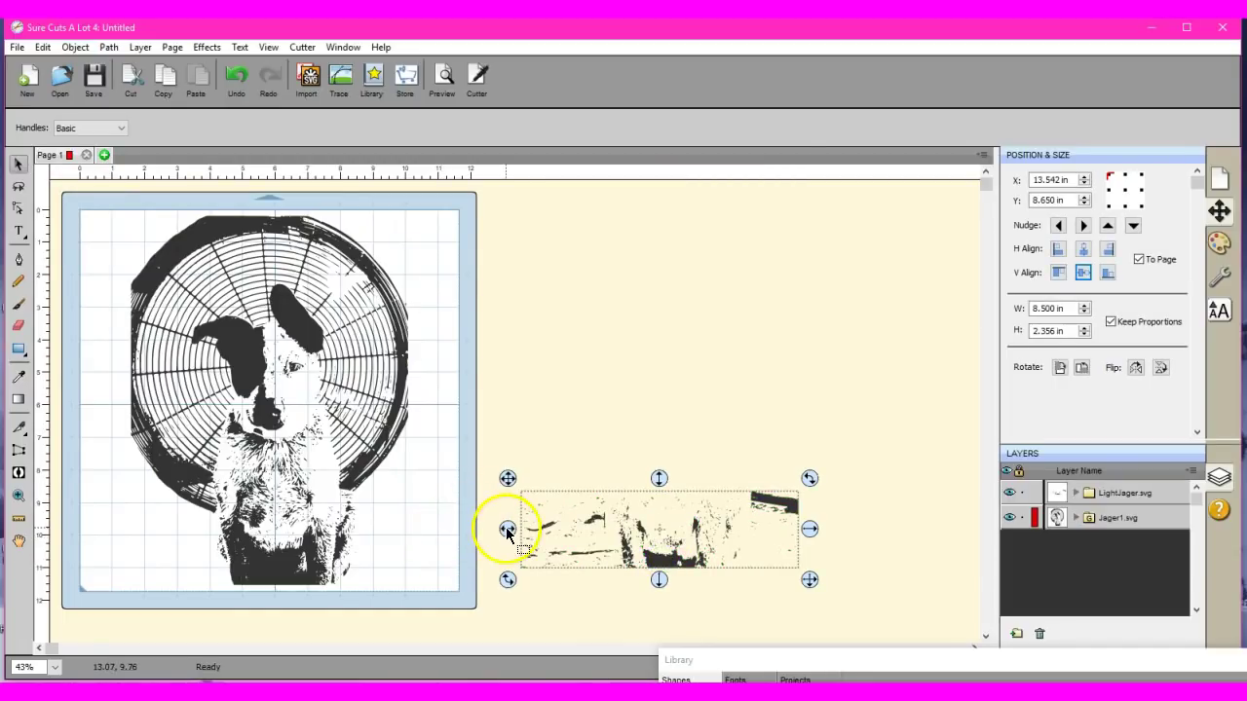
drag(507, 531, 110, 537)
click(263, 479)
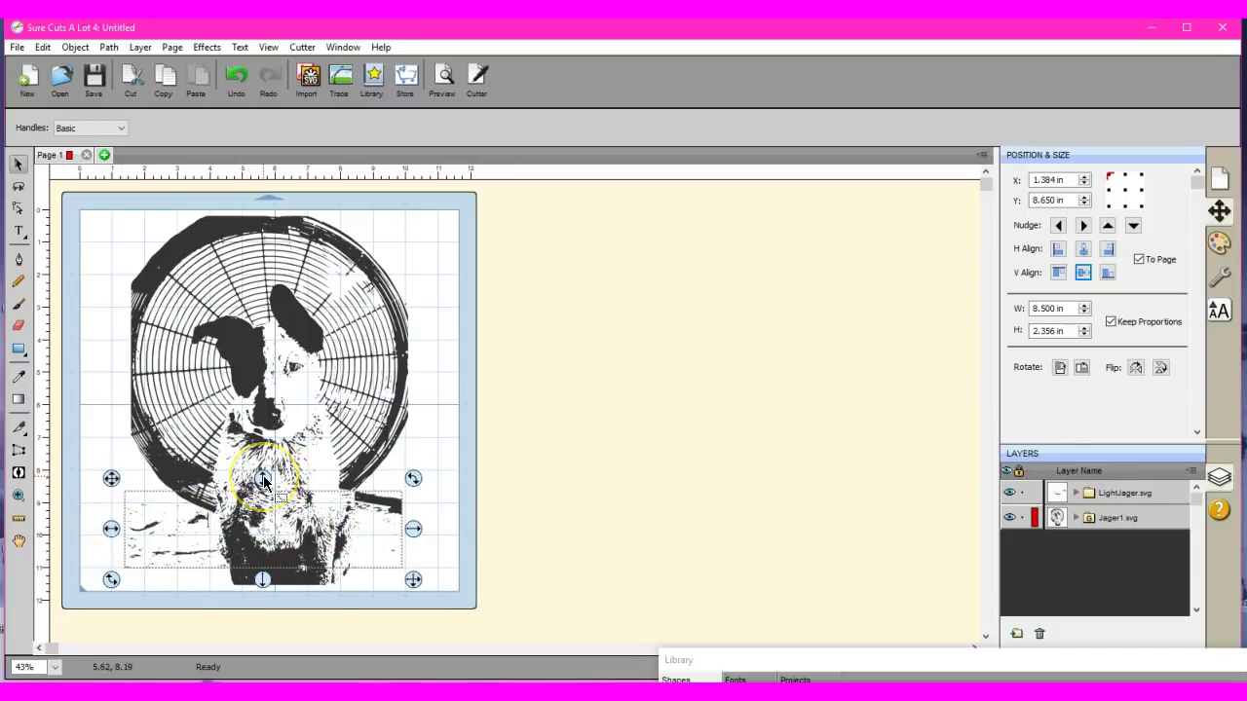
drag(263, 479, 263, 495)
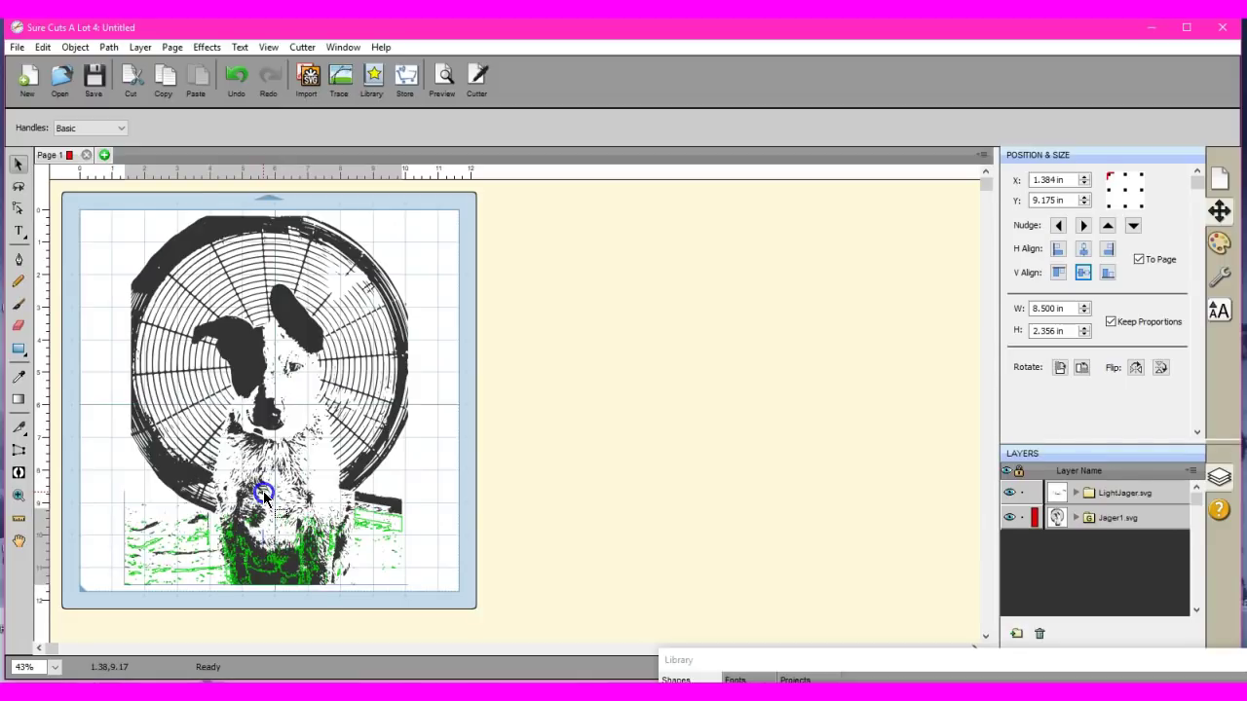
drag(263, 495, 263, 496)
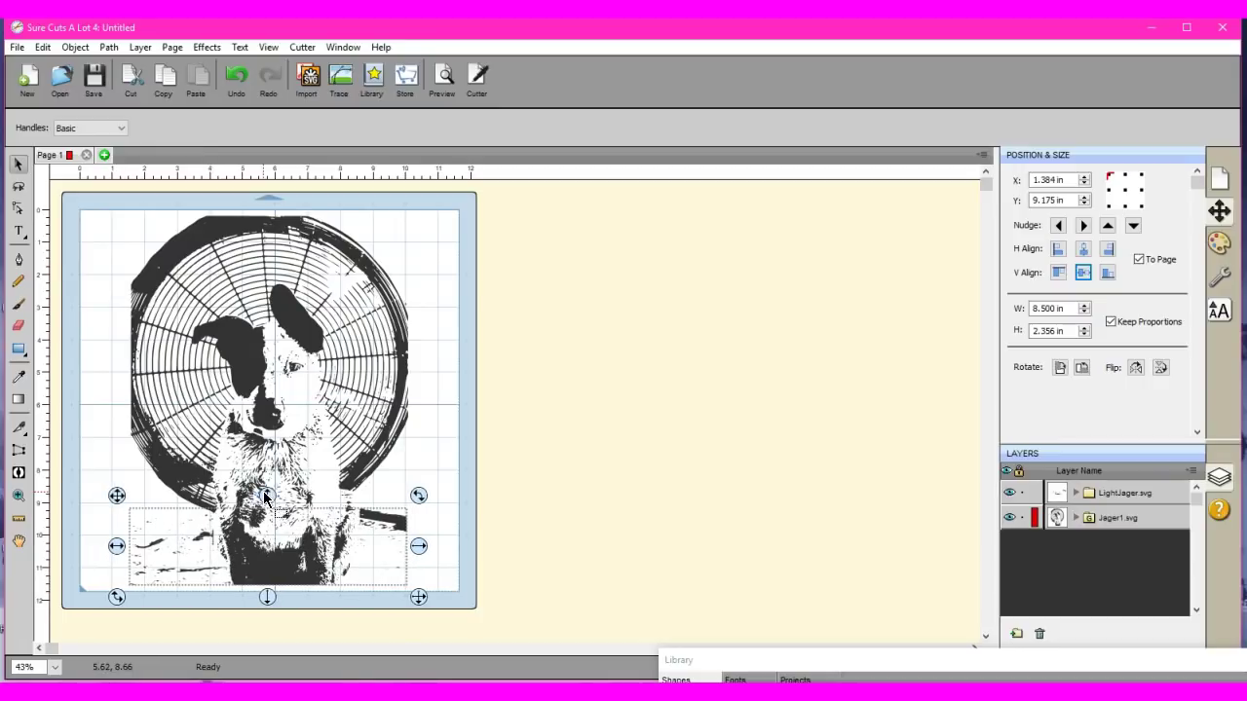
click(443, 507)
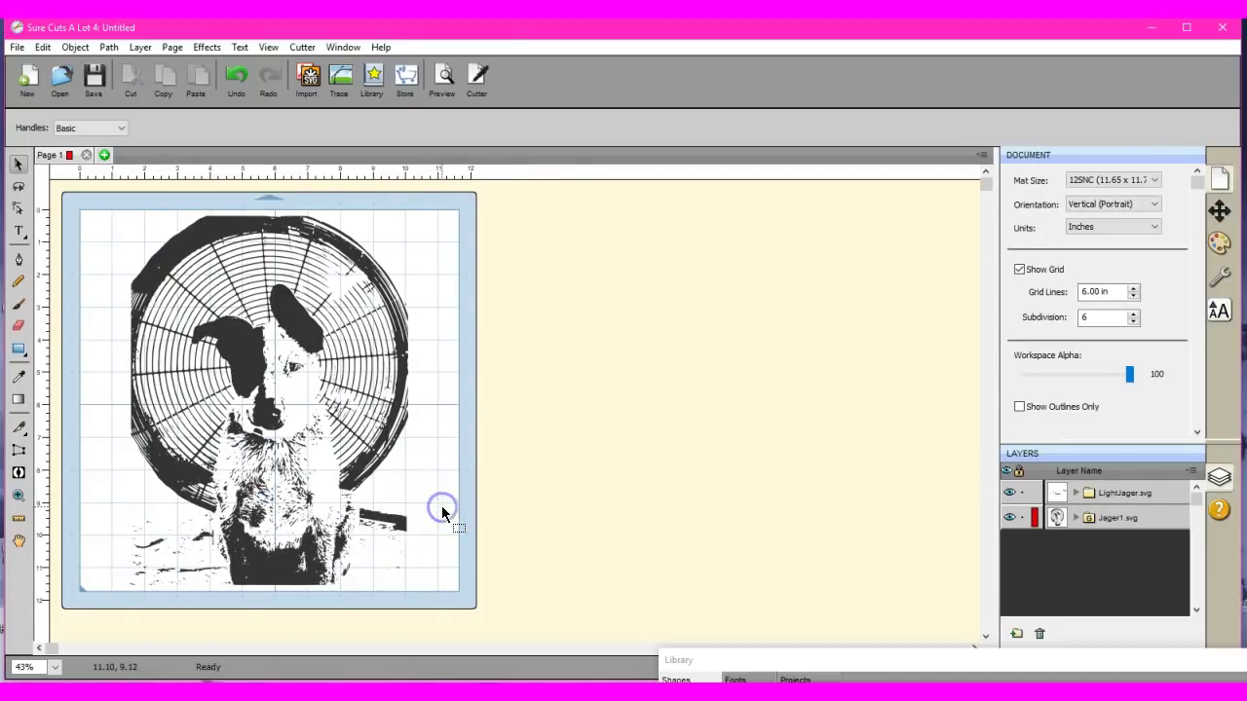
click(390, 519)
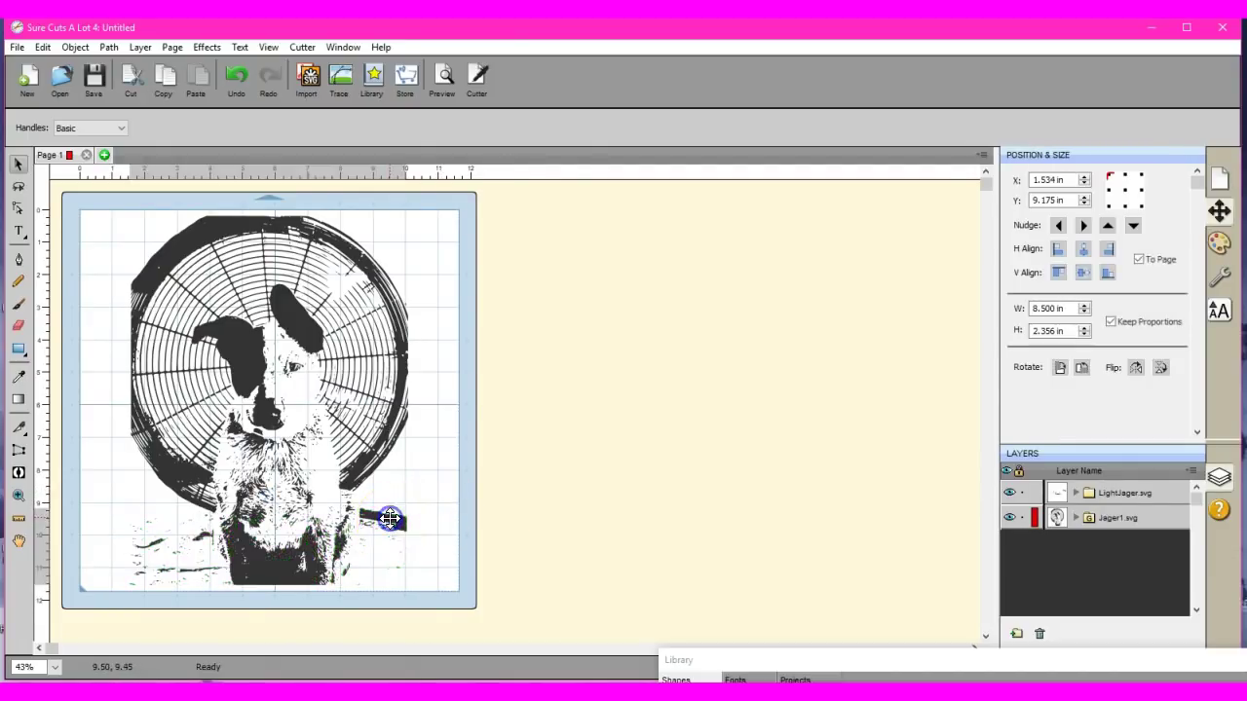
- Break apart the floor piece and delete the stray fragment beside the dog
click(19, 329)
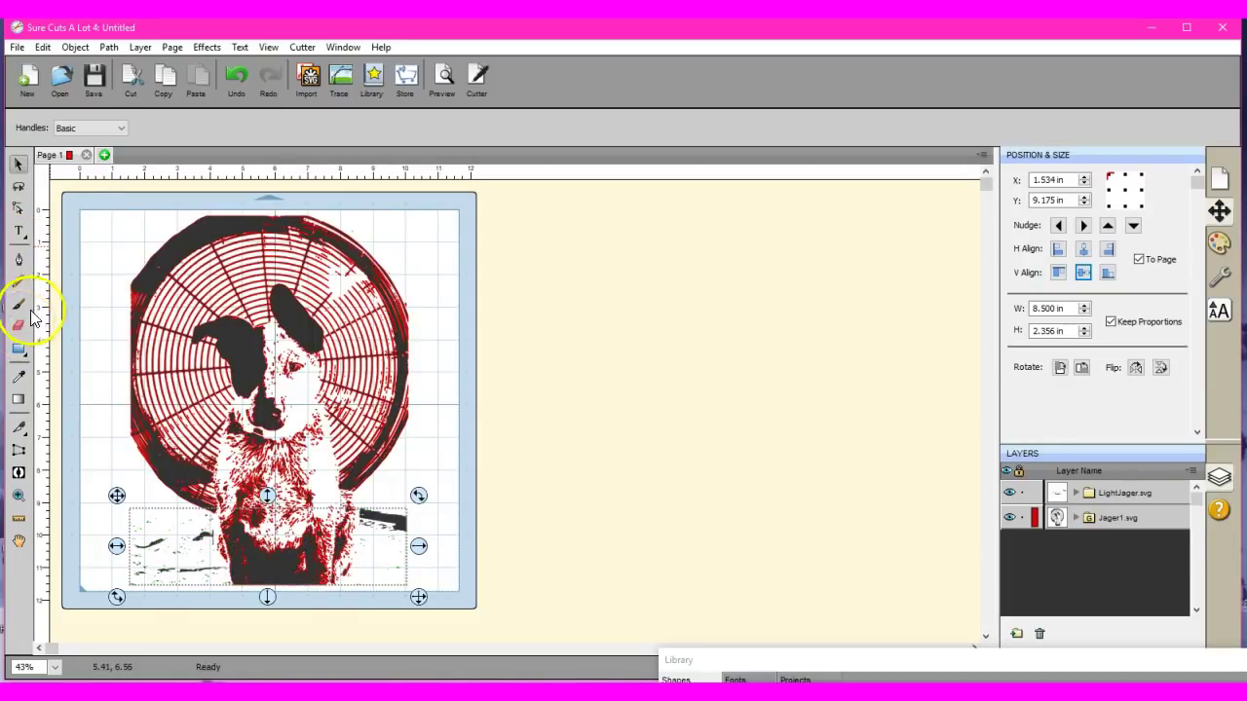
click(75, 52)
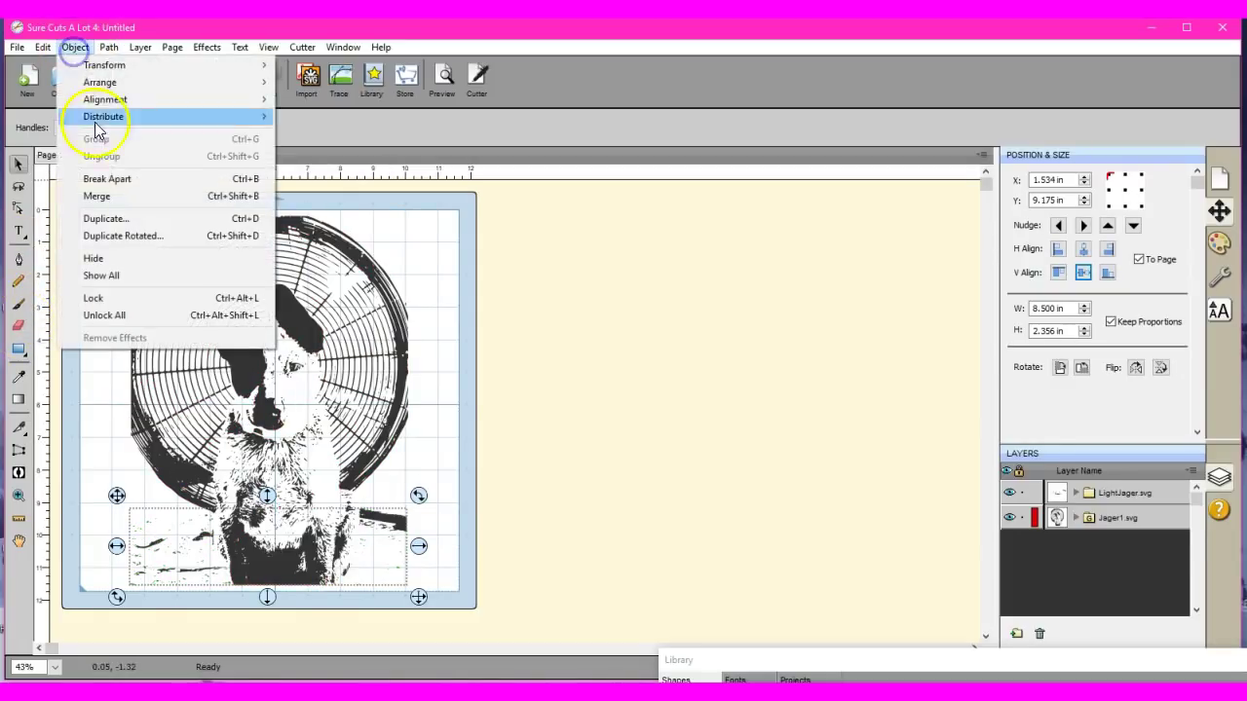
click(105, 185)
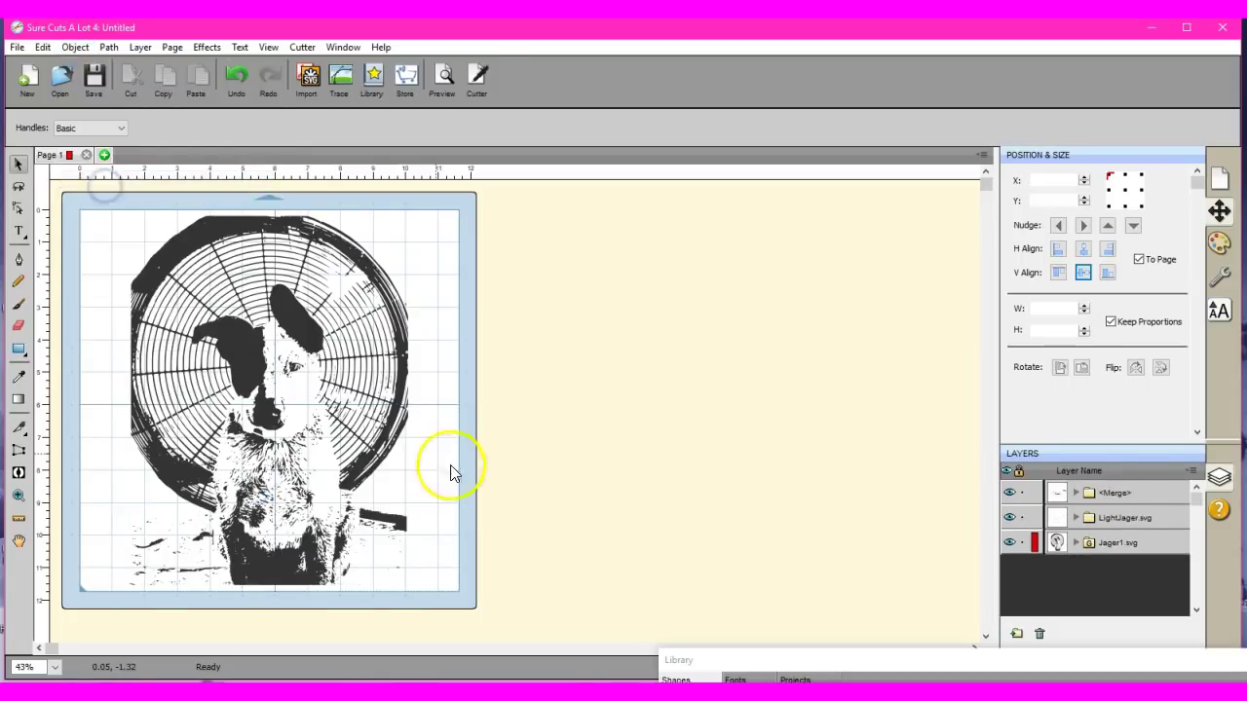
click(396, 521)
key(Delete)
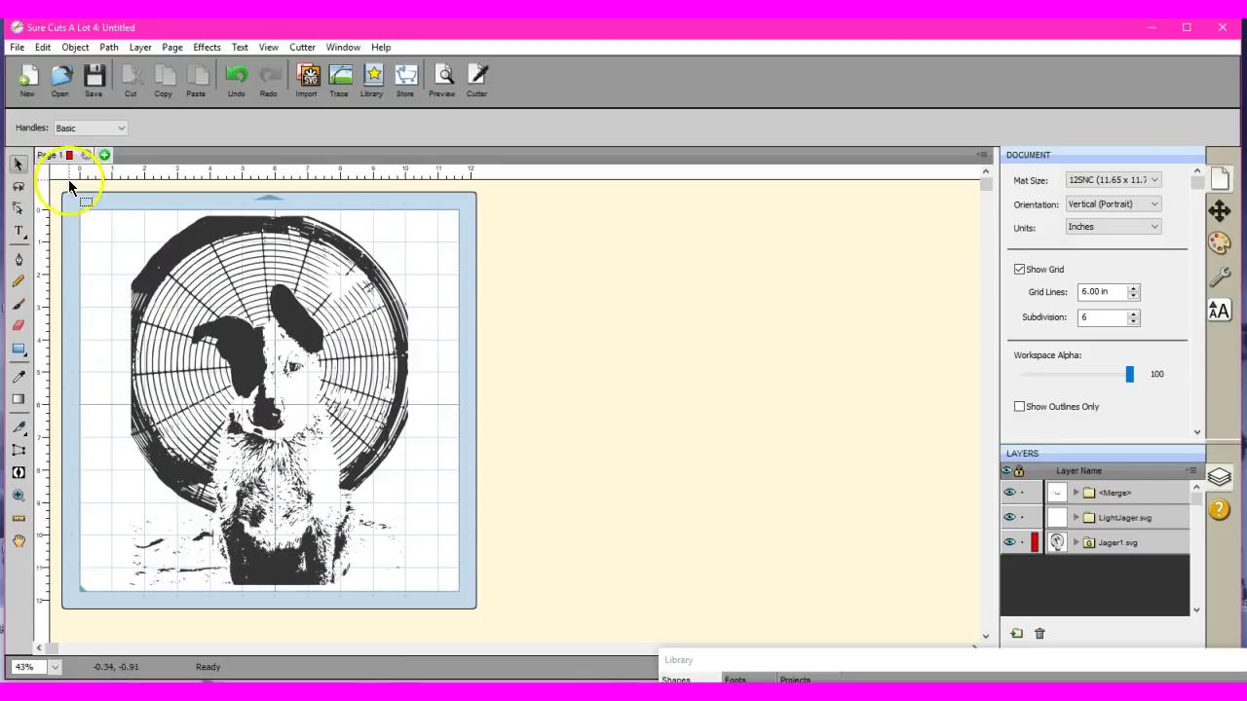
- Merge the dog, fan and floor into one combined object
drag(69, 192, 446, 613)
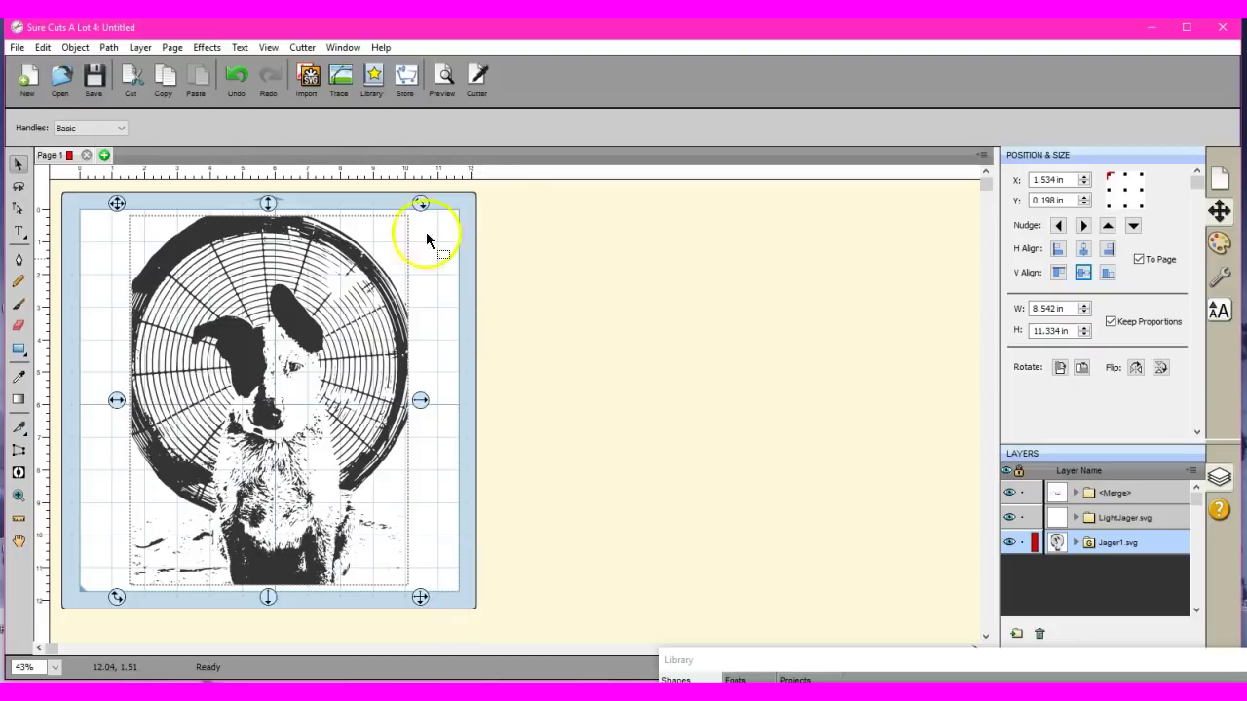
click(77, 48)
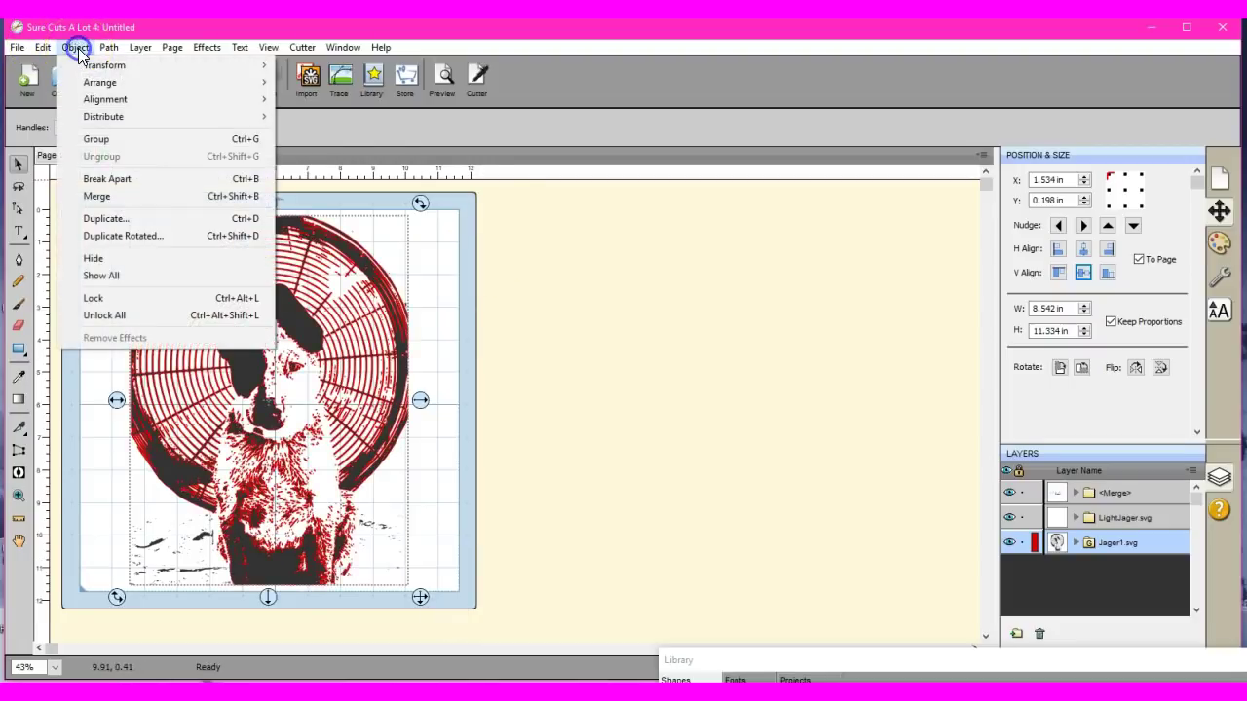
click(100, 197)
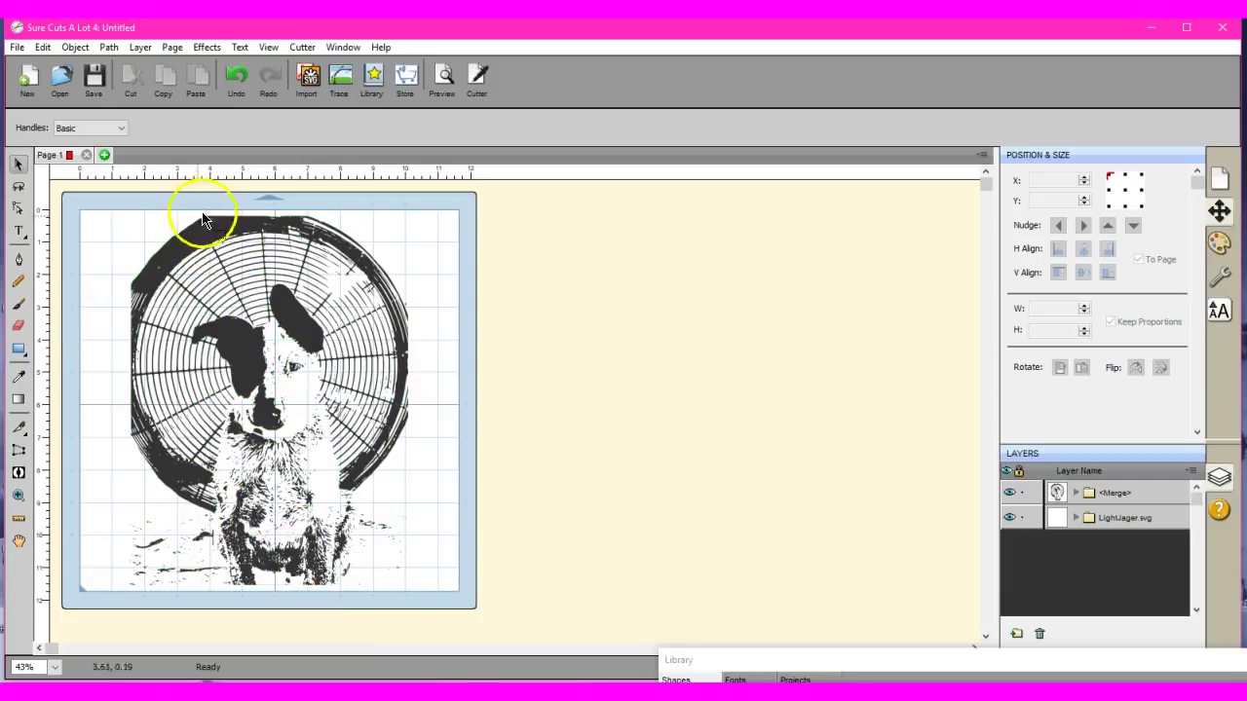
click(186, 246)
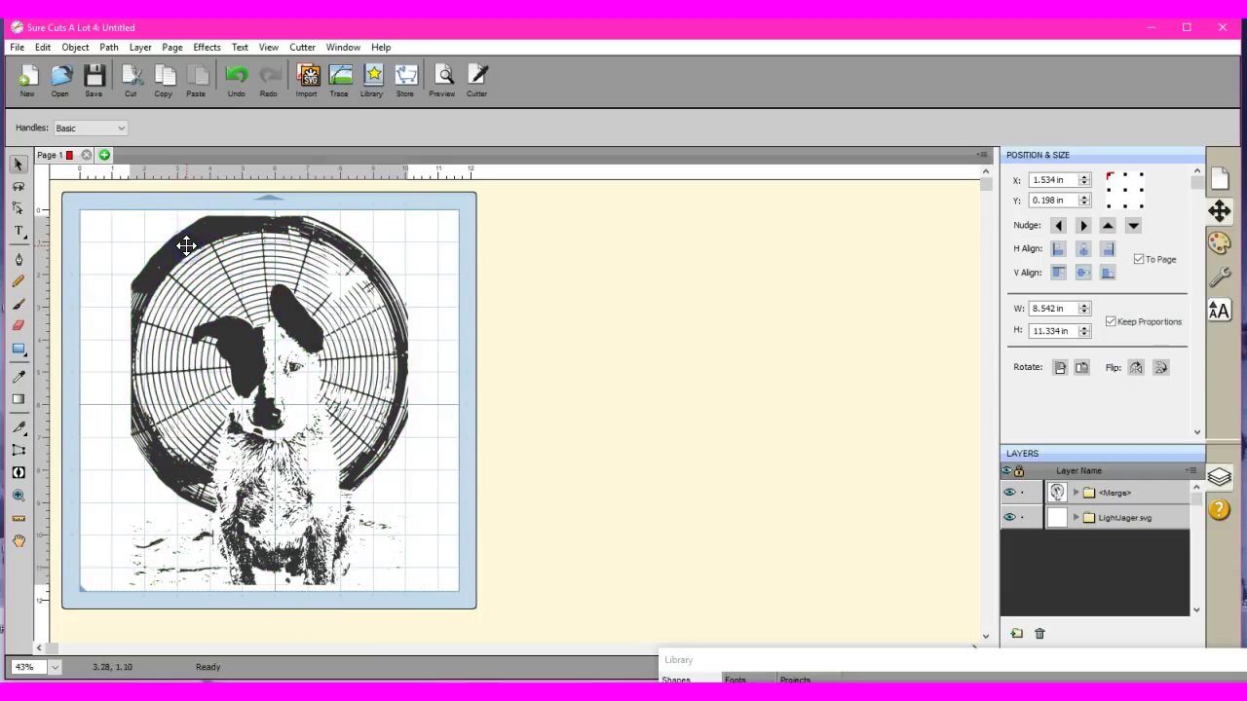
- Apply Path > Simplify at threshold 100 to the merged stencil, leaving 7,931 nodes
click(109, 49)
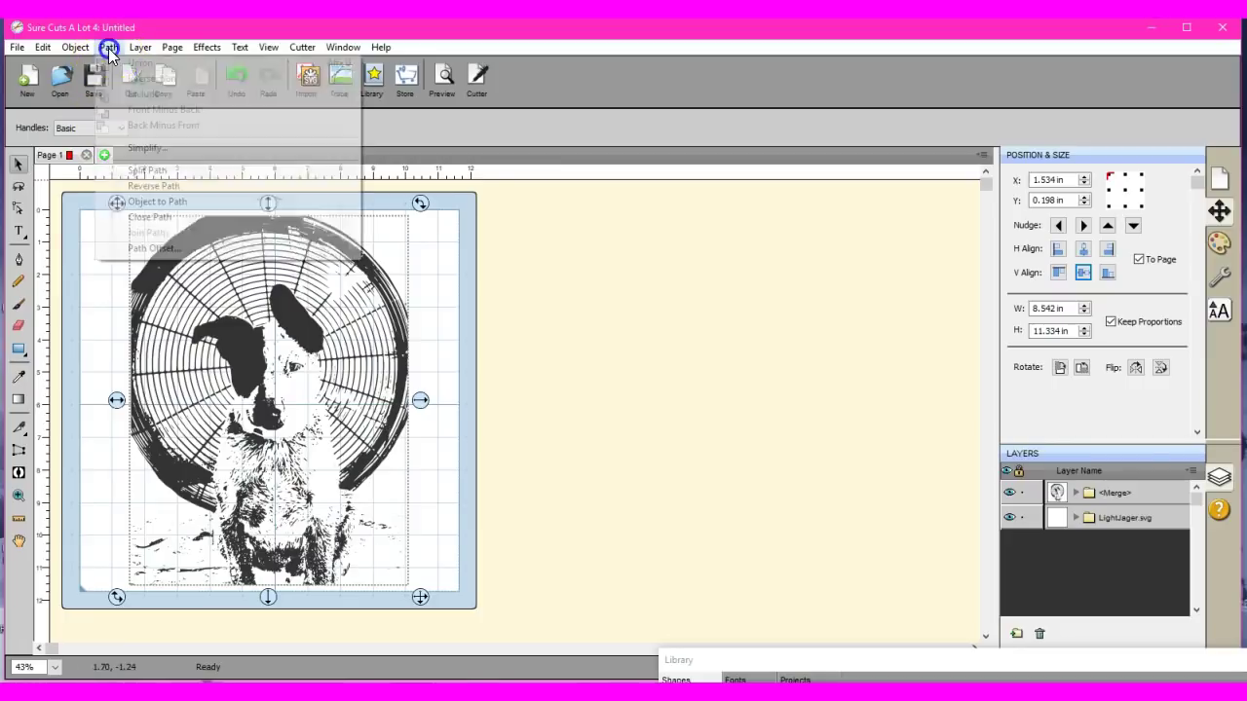
click(154, 148)
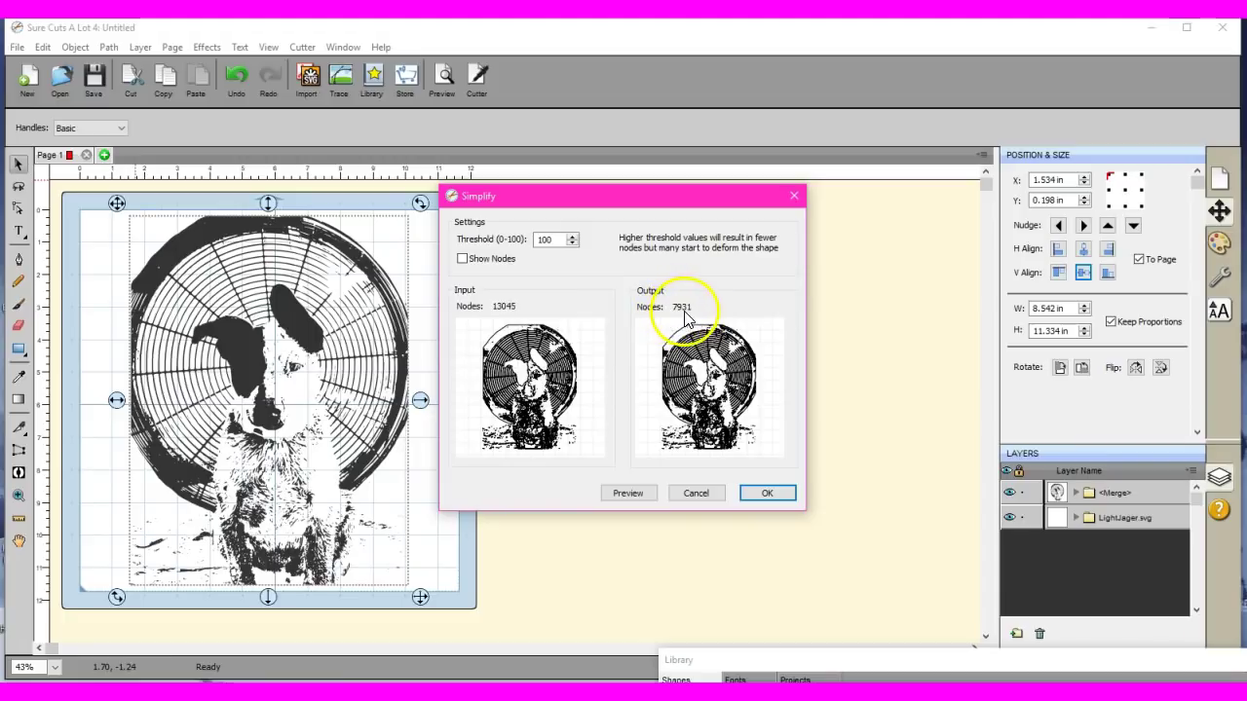
click(765, 494)
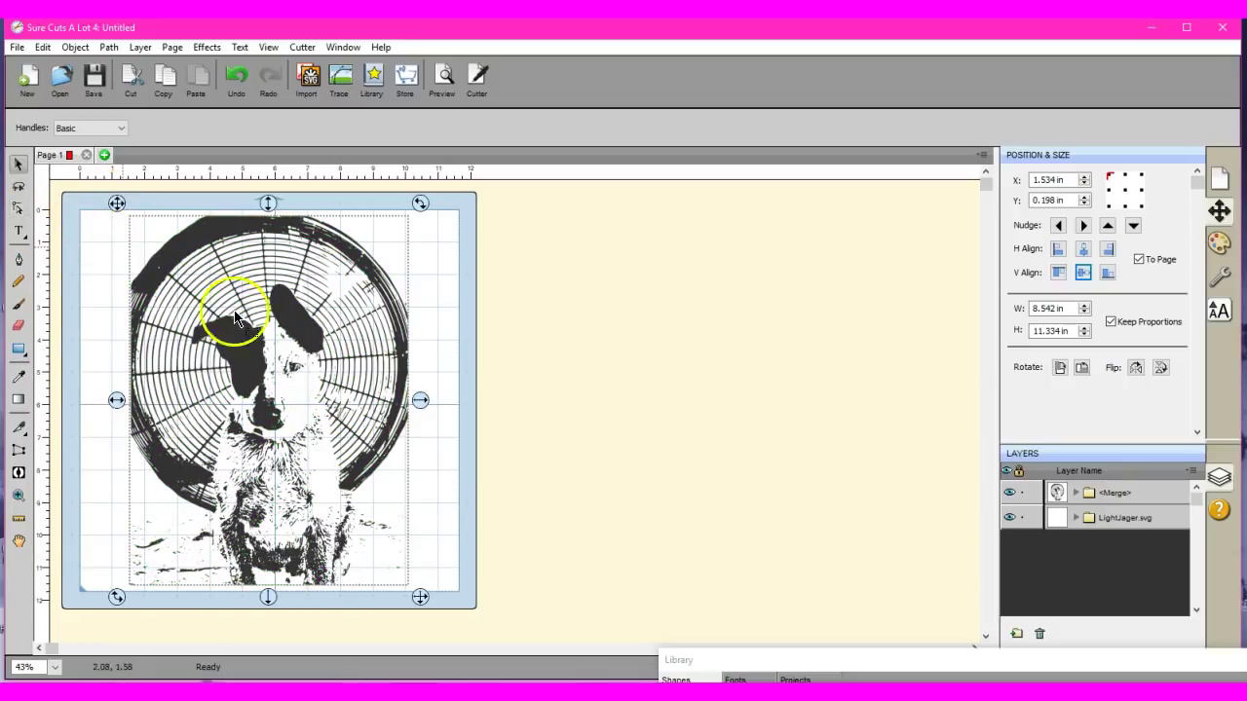
- Simplify the dog-and-fan stencil down to 7352 nodes, then reselect it
click(108, 48)
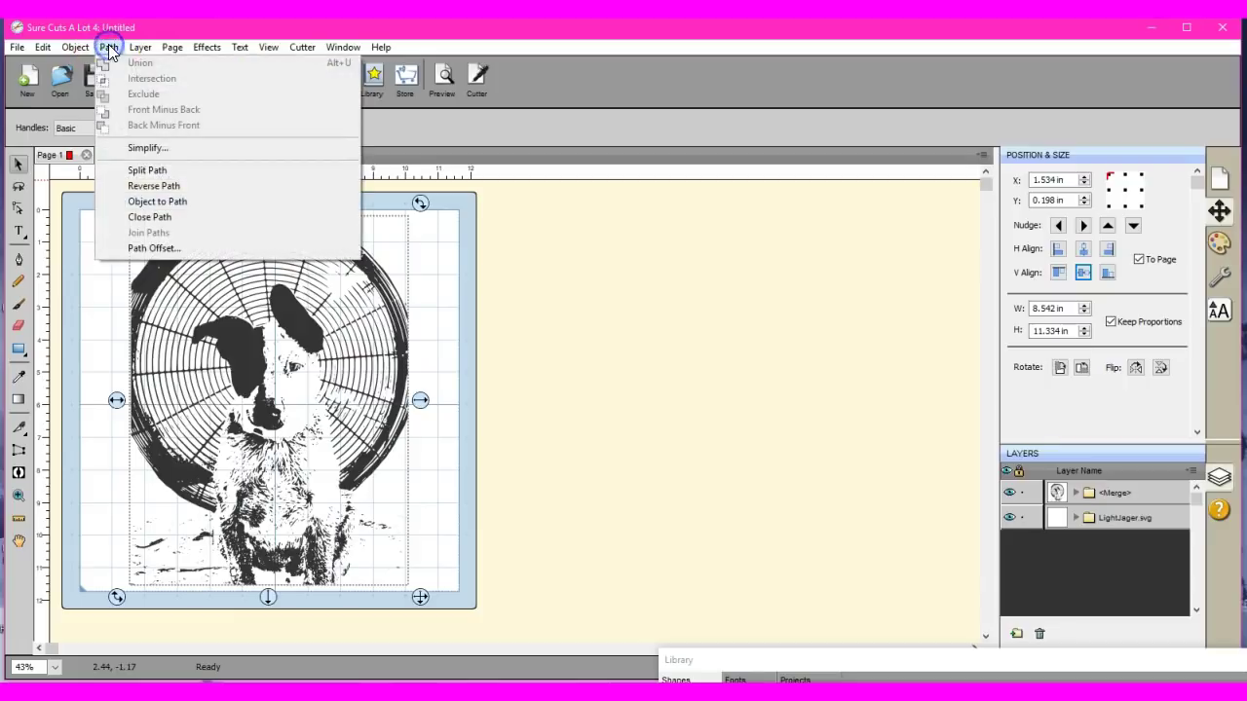
click(147, 156)
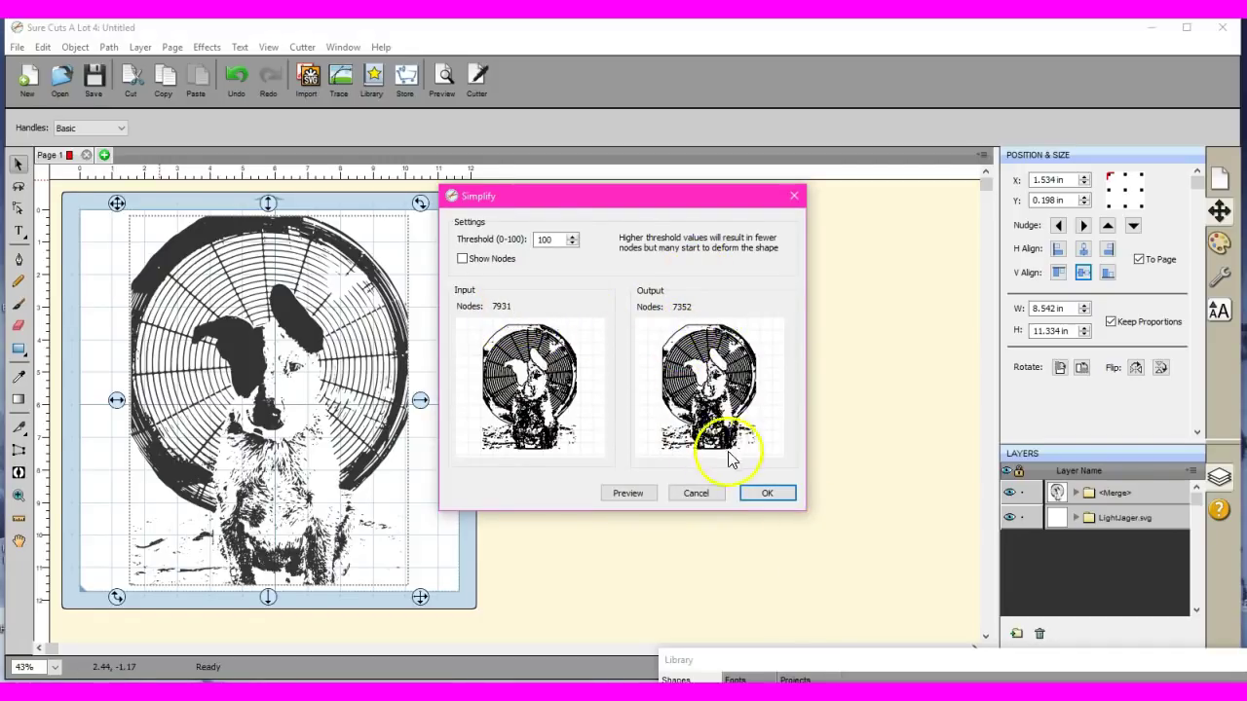
click(777, 497)
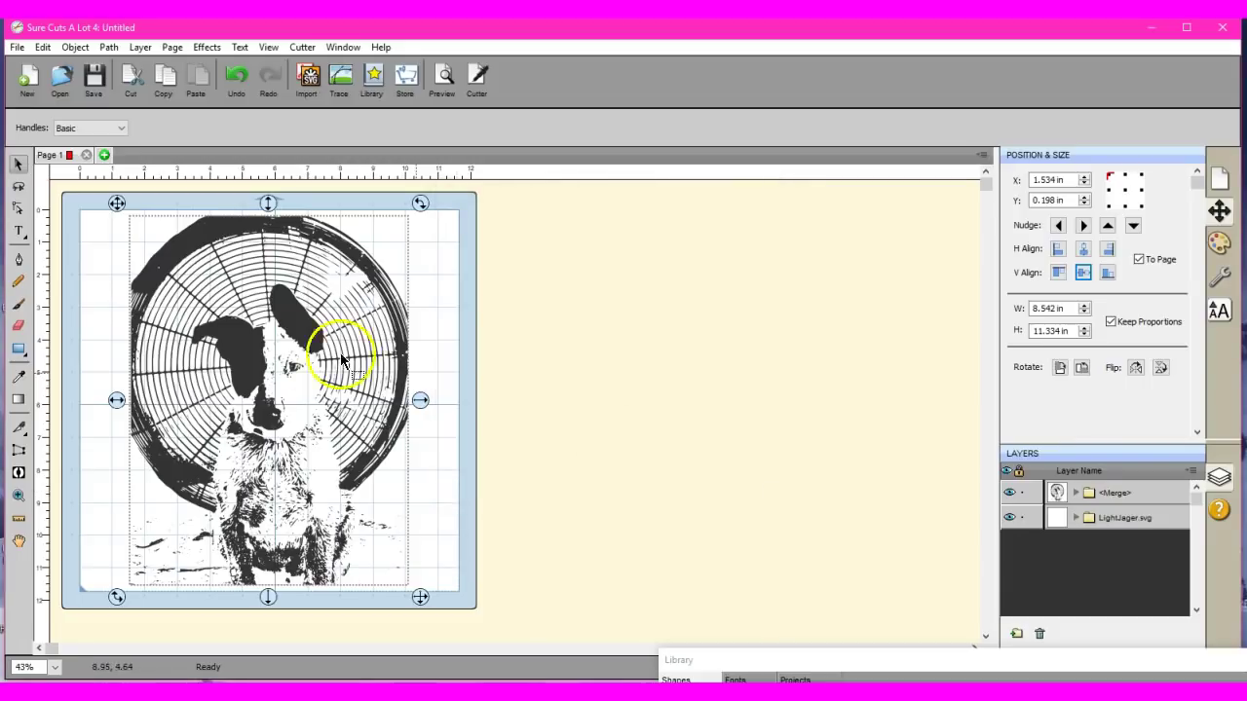
click(379, 385)
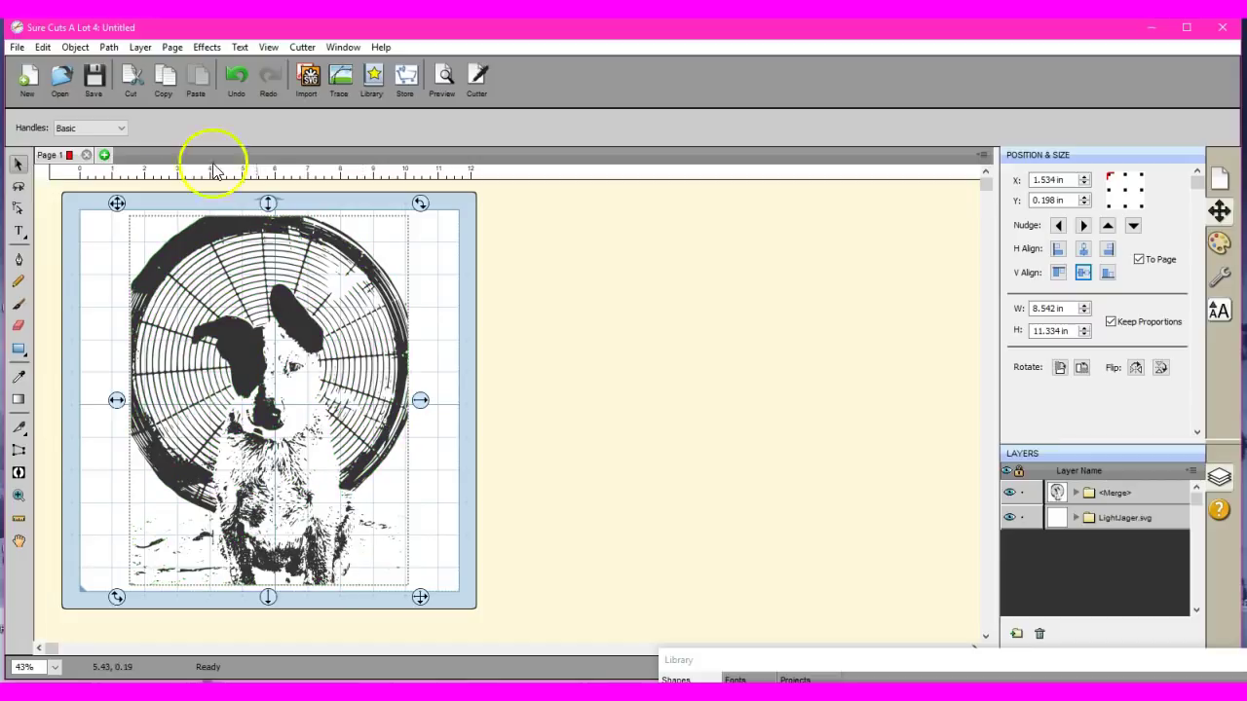
- Run another Path > Simplify pass to reach 6882 nodes, then reselect the stencil
click(109, 47)
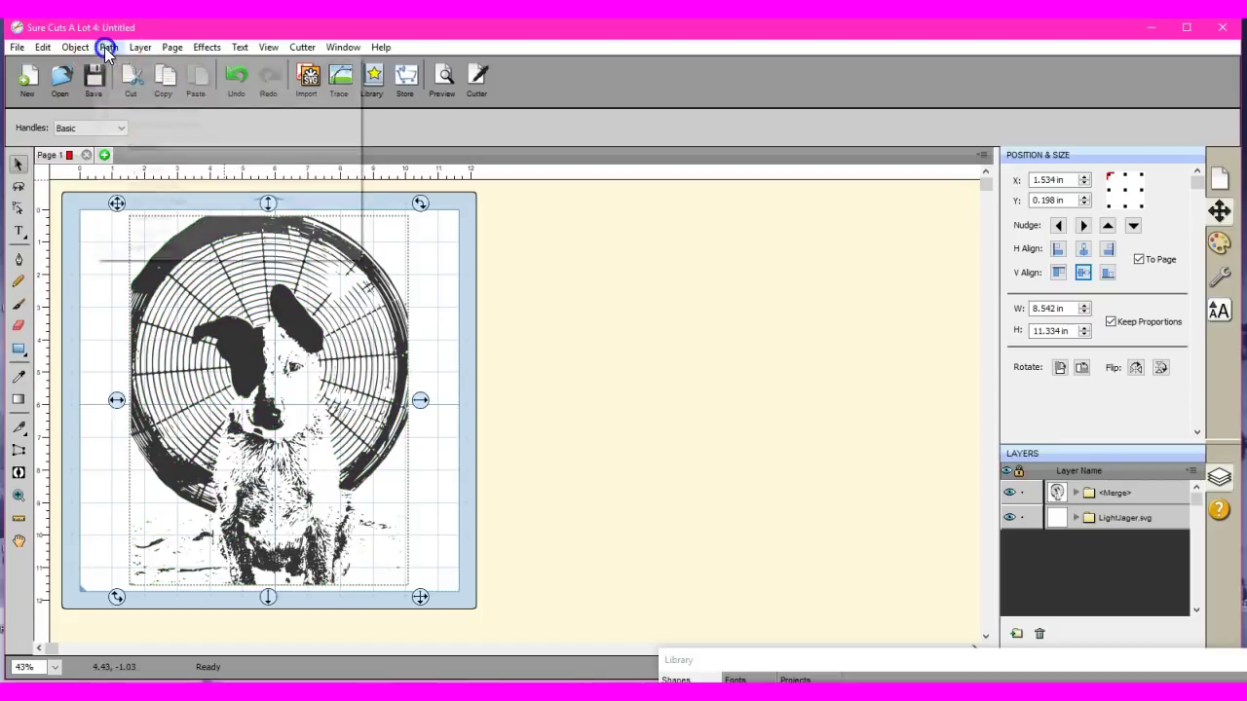
click(144, 148)
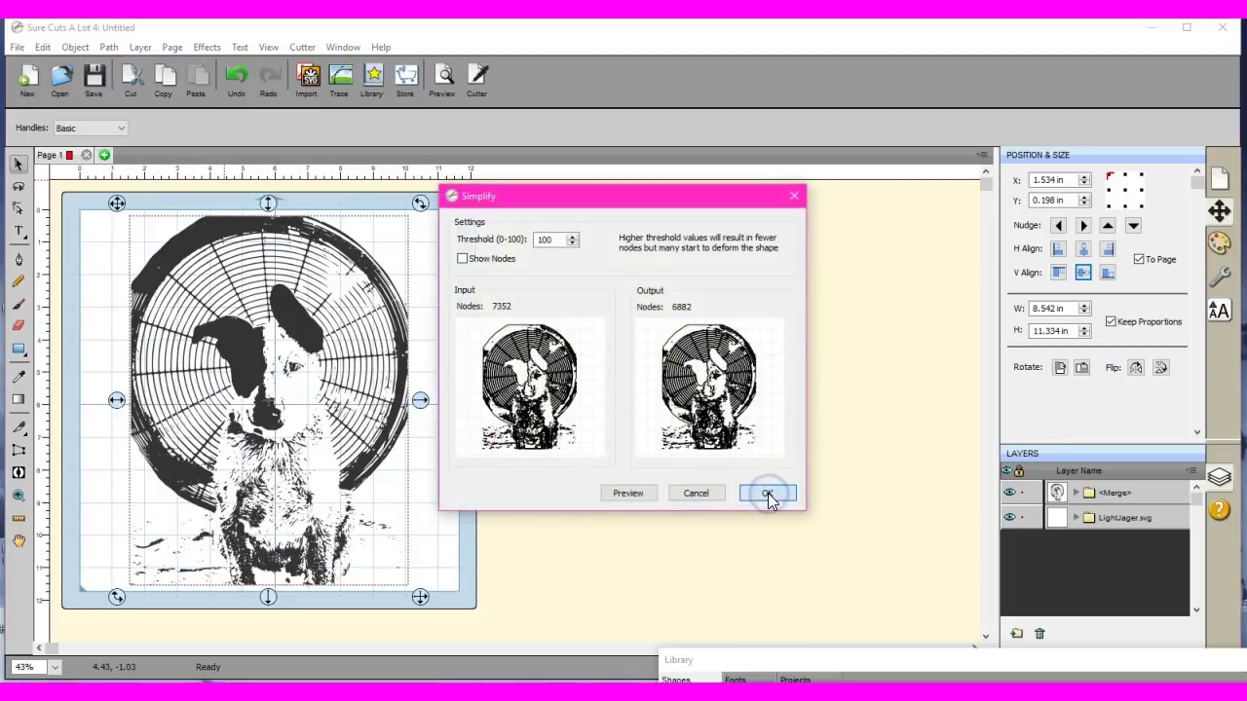
click(767, 494)
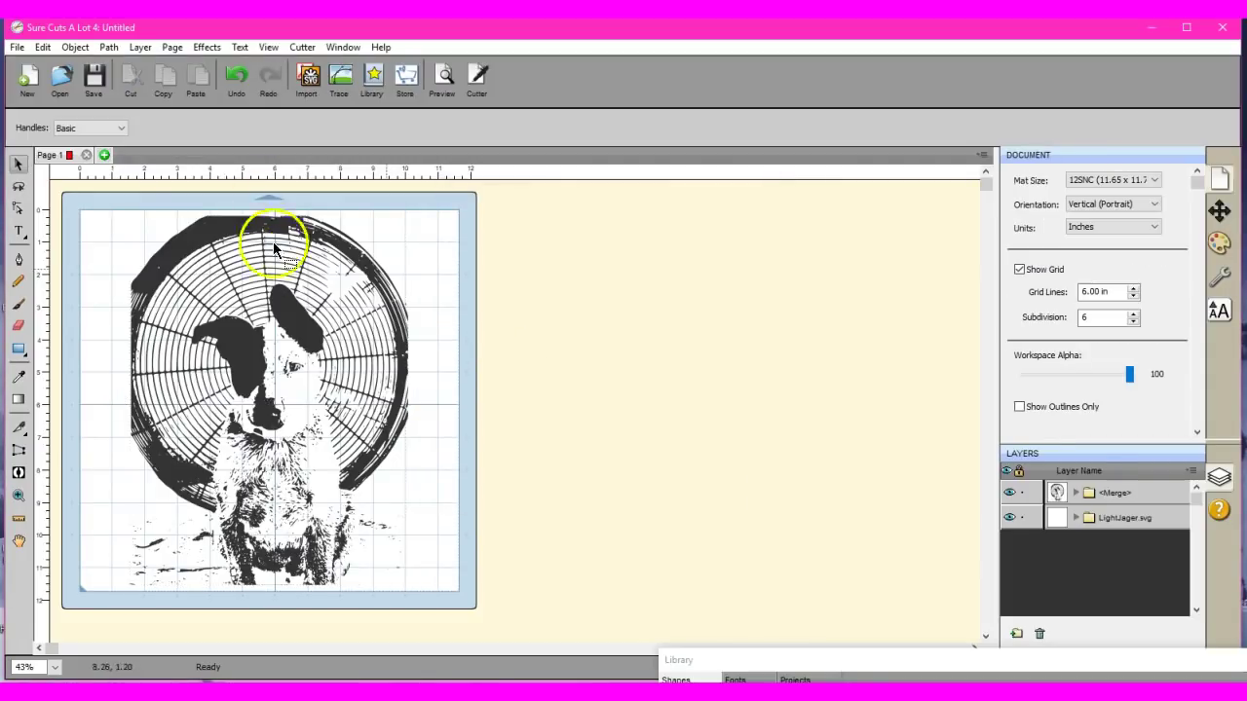
click(299, 330)
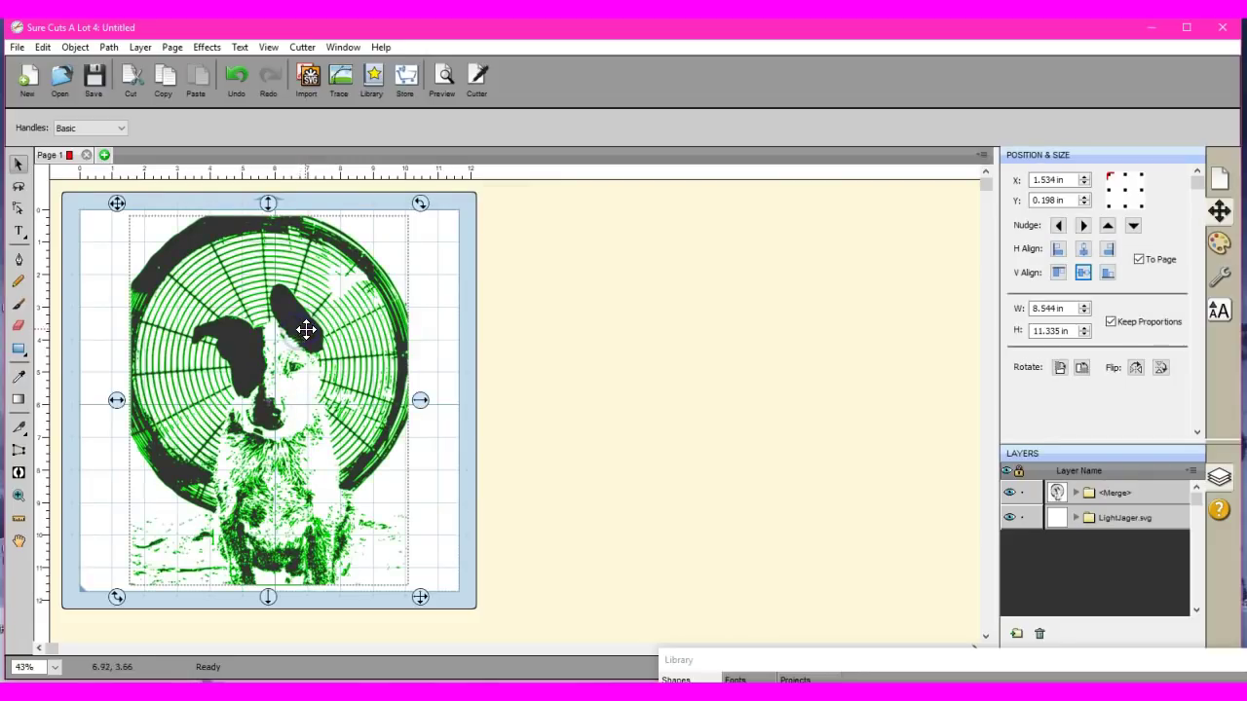
click(905, 200)
click(162, 340)
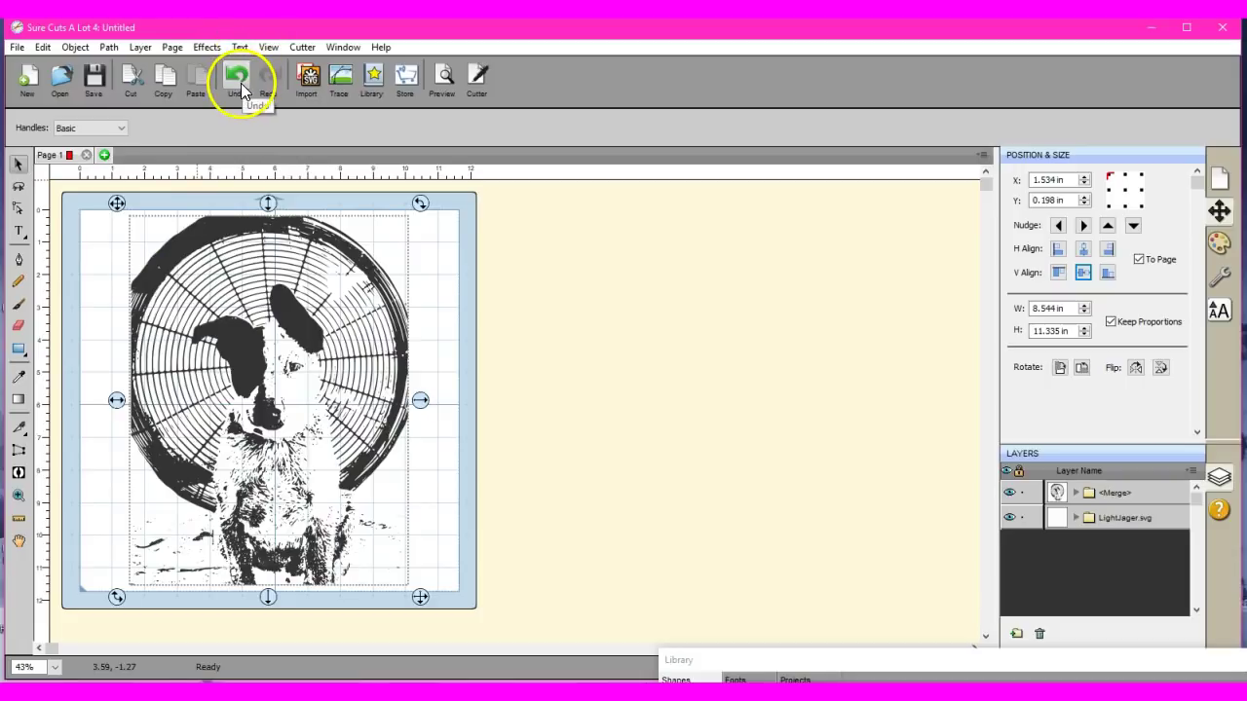
drag(208, 222, 219, 229)
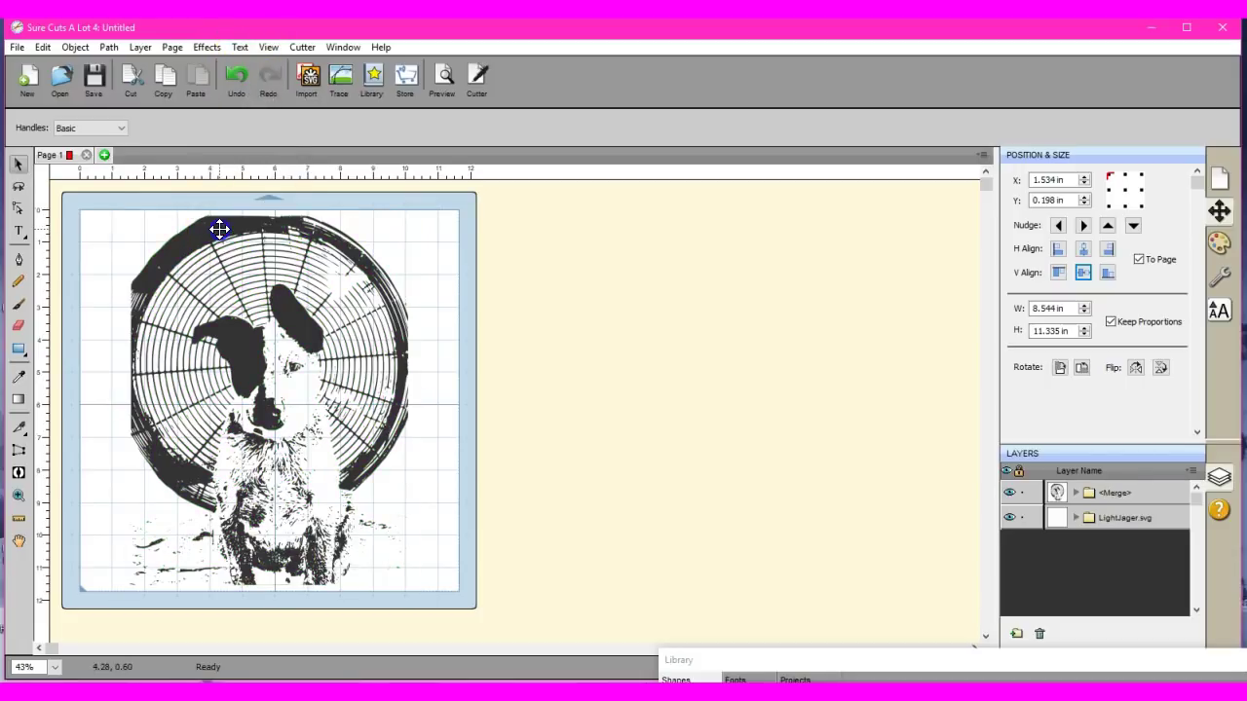
- Simplify the stencil once, reducing it to 6540 nodes
click(109, 47)
click(137, 147)
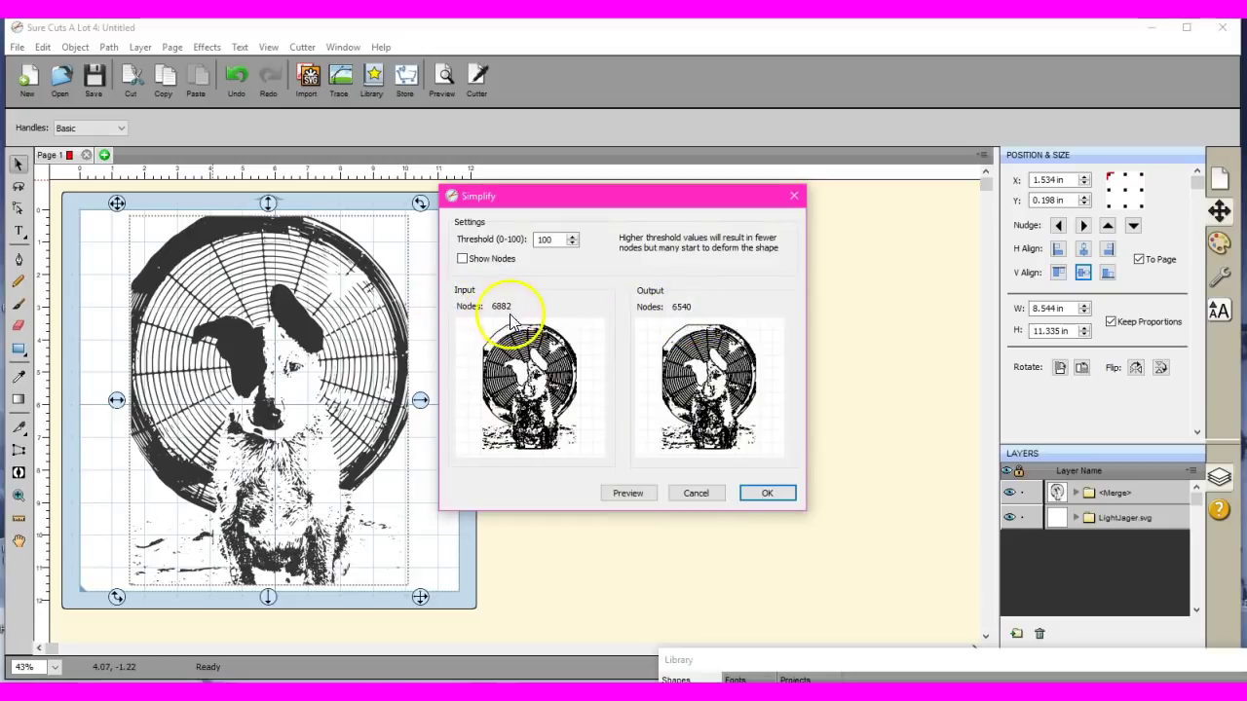
click(769, 494)
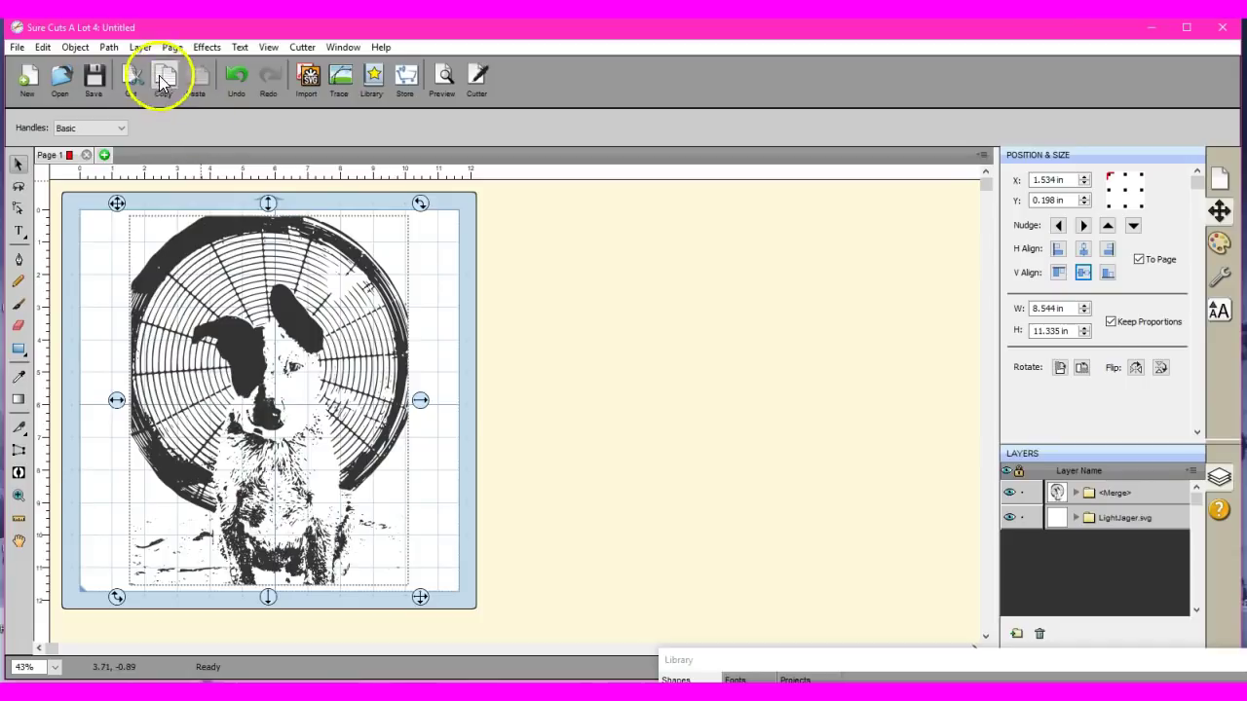
- Apply one more Simplify pass, cutting the stencil to 6226 nodes
click(113, 50)
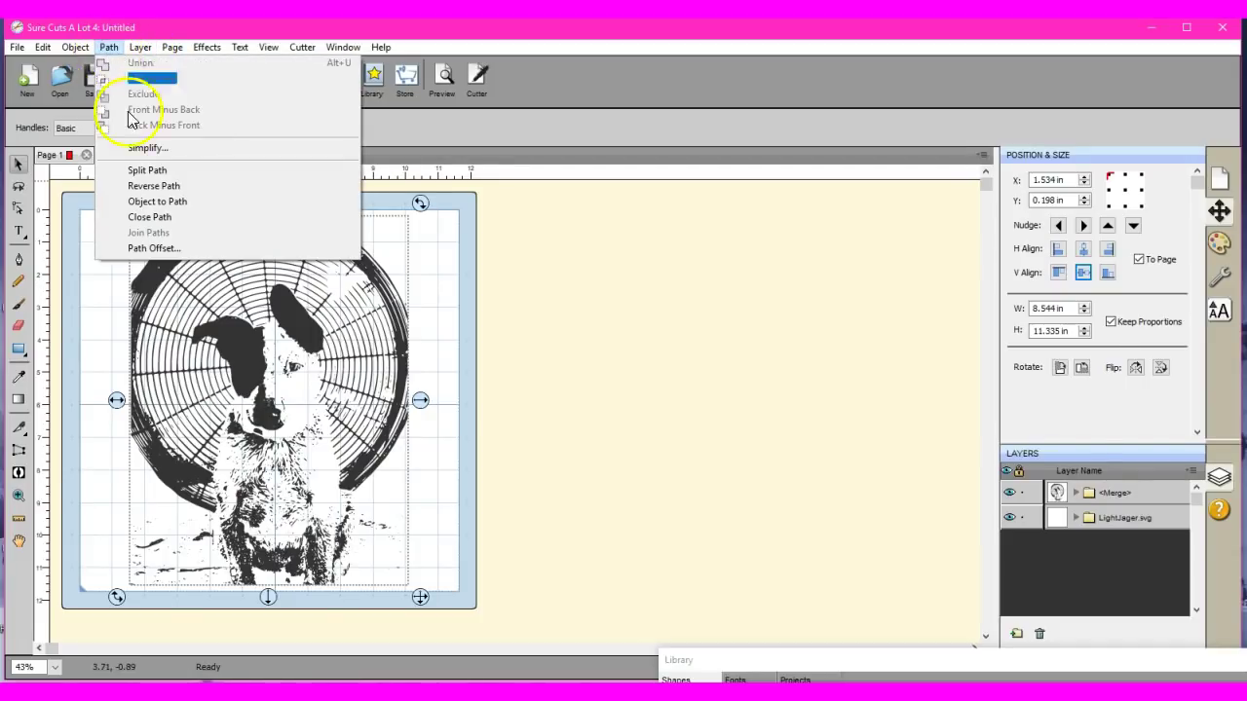
click(136, 150)
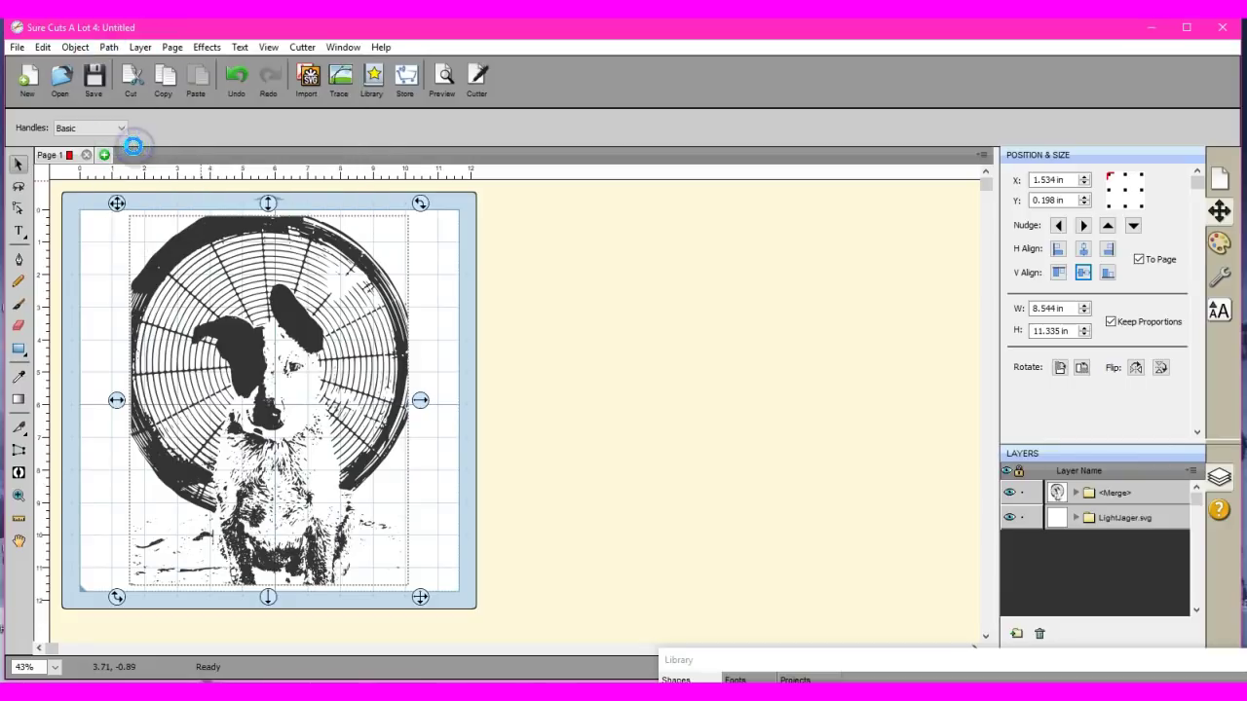
click(318, 402)
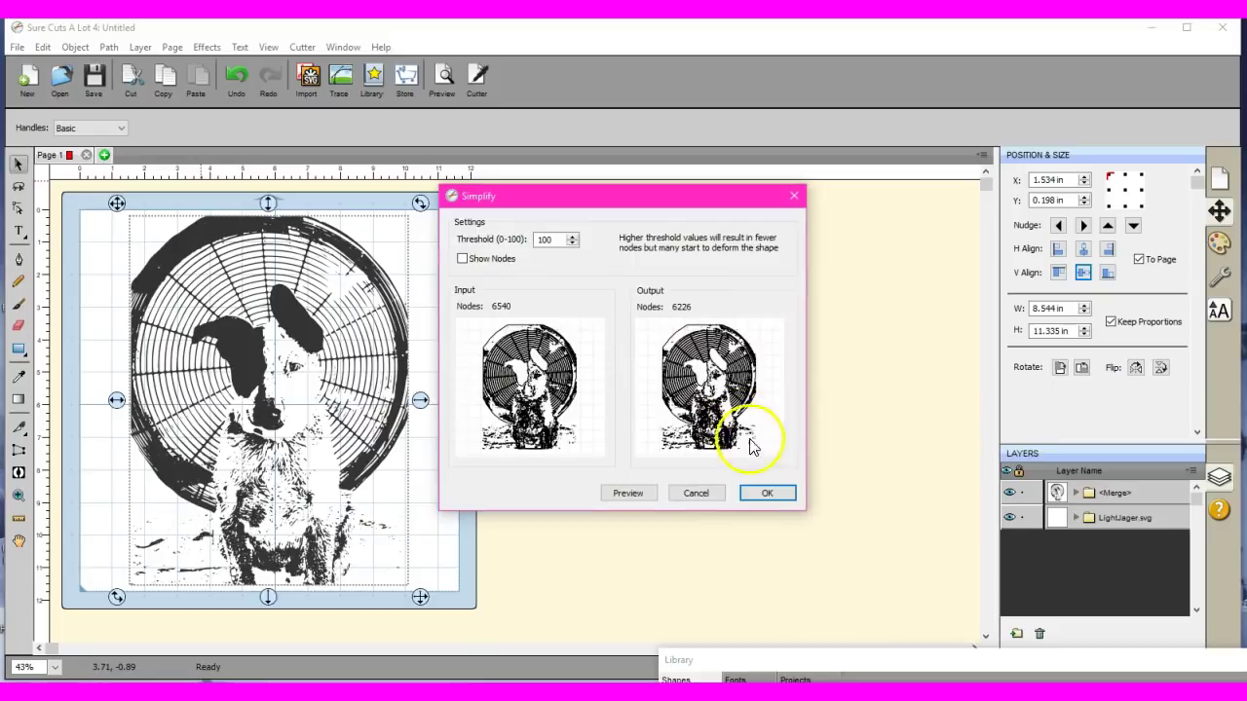
click(765, 495)
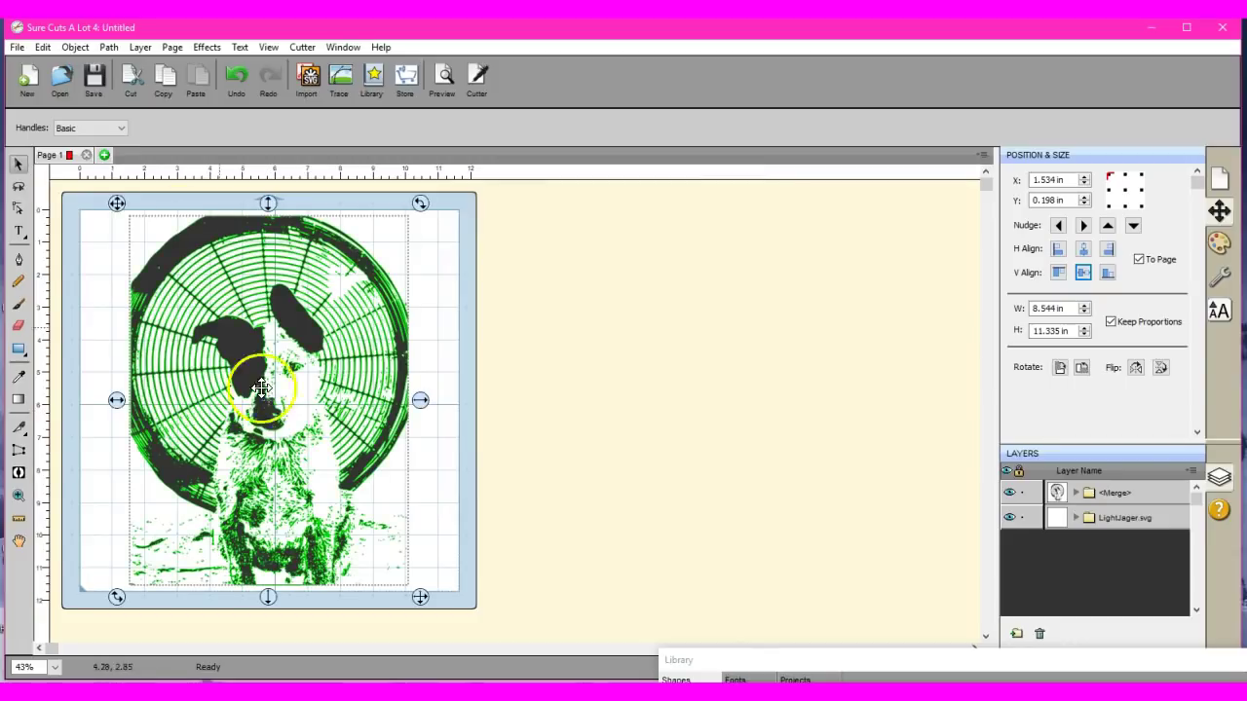
- Simplify the stencil from 6226 down to 5989 nodes
click(108, 47)
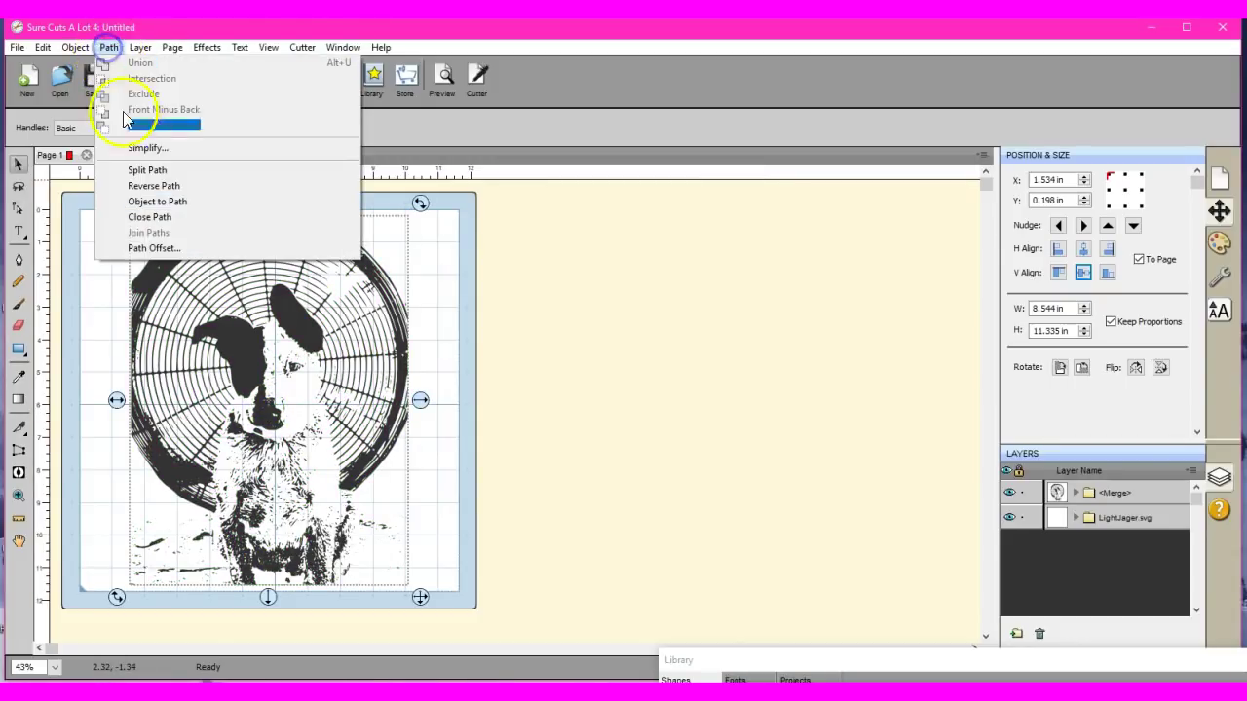
click(146, 147)
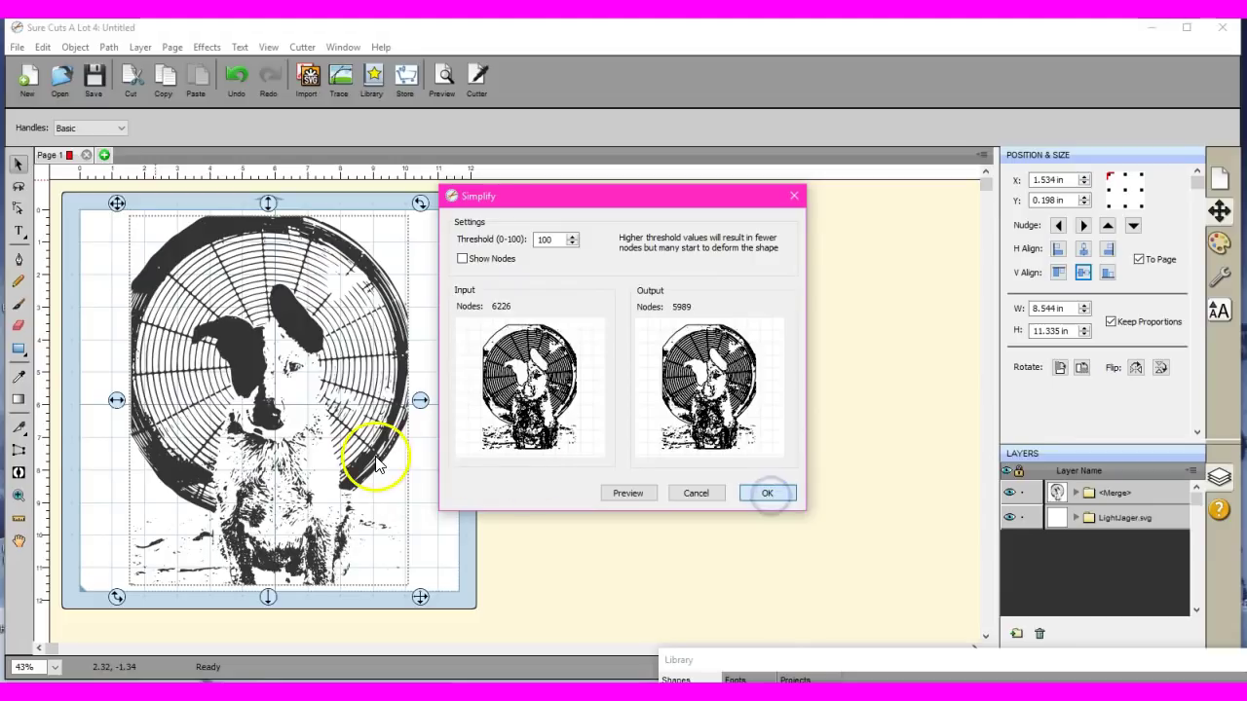
click(767, 492)
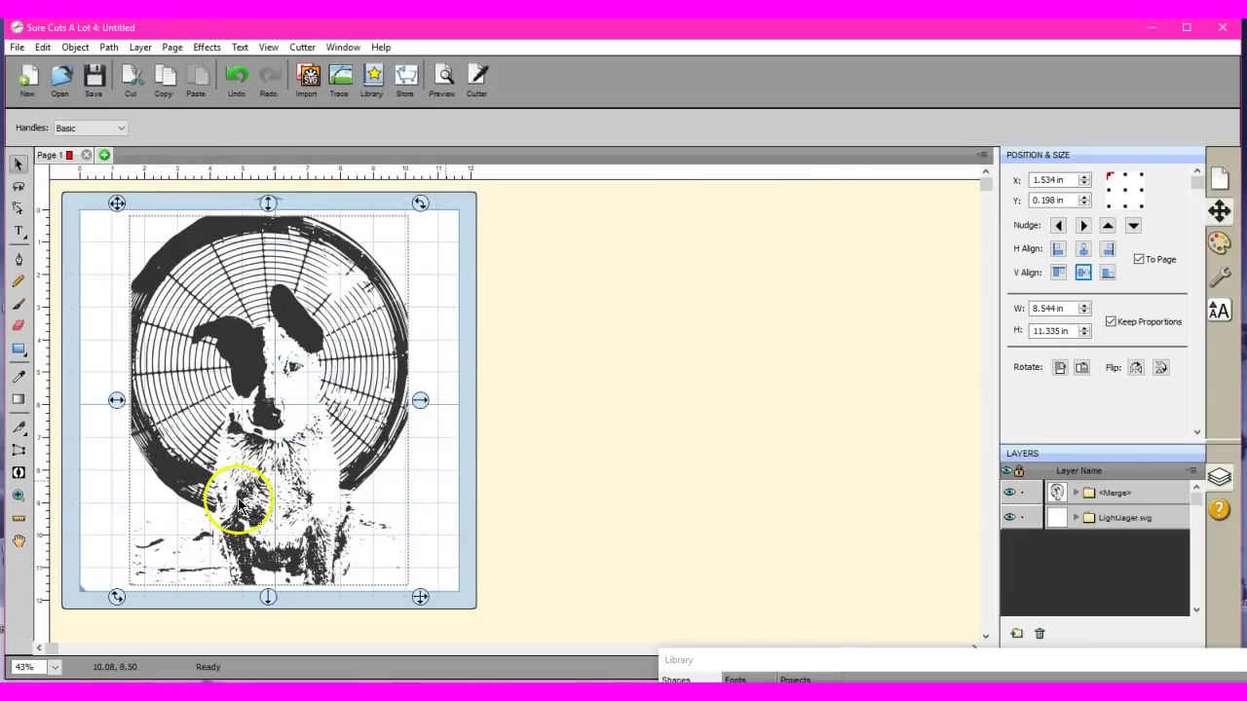
click(355, 479)
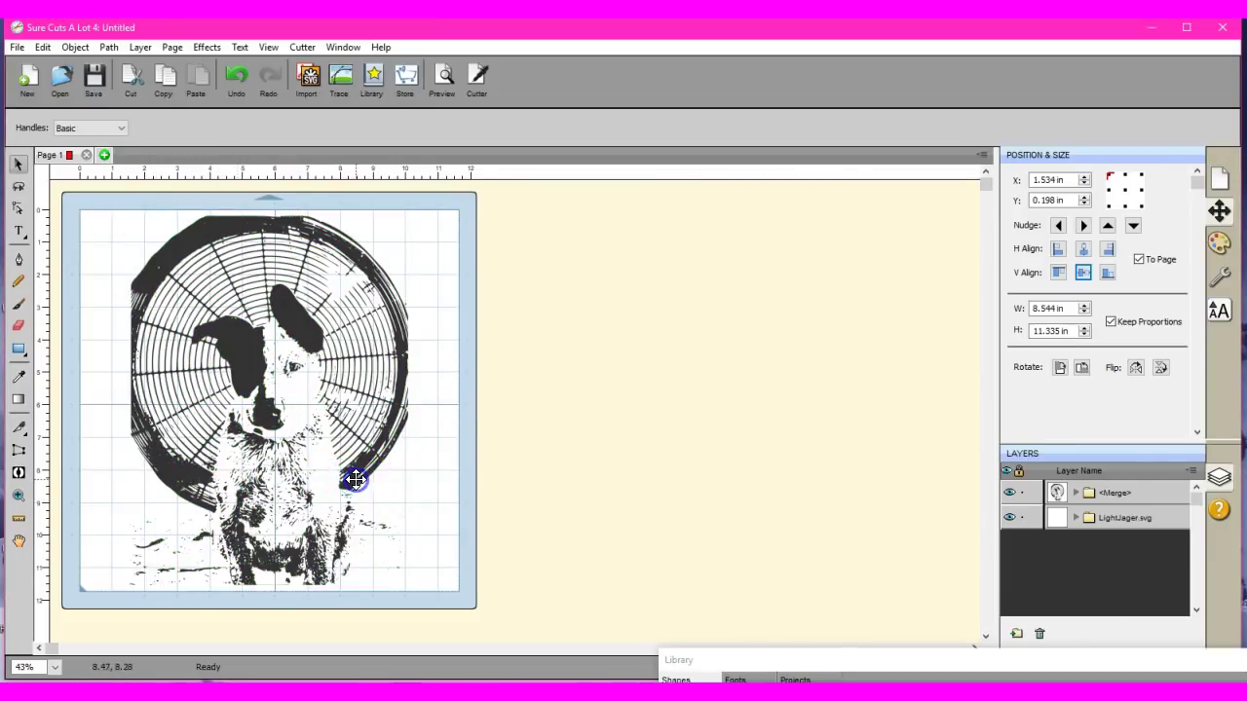
- Run a final Simplify pass, bringing the stencil to 5779 nodes
click(109, 48)
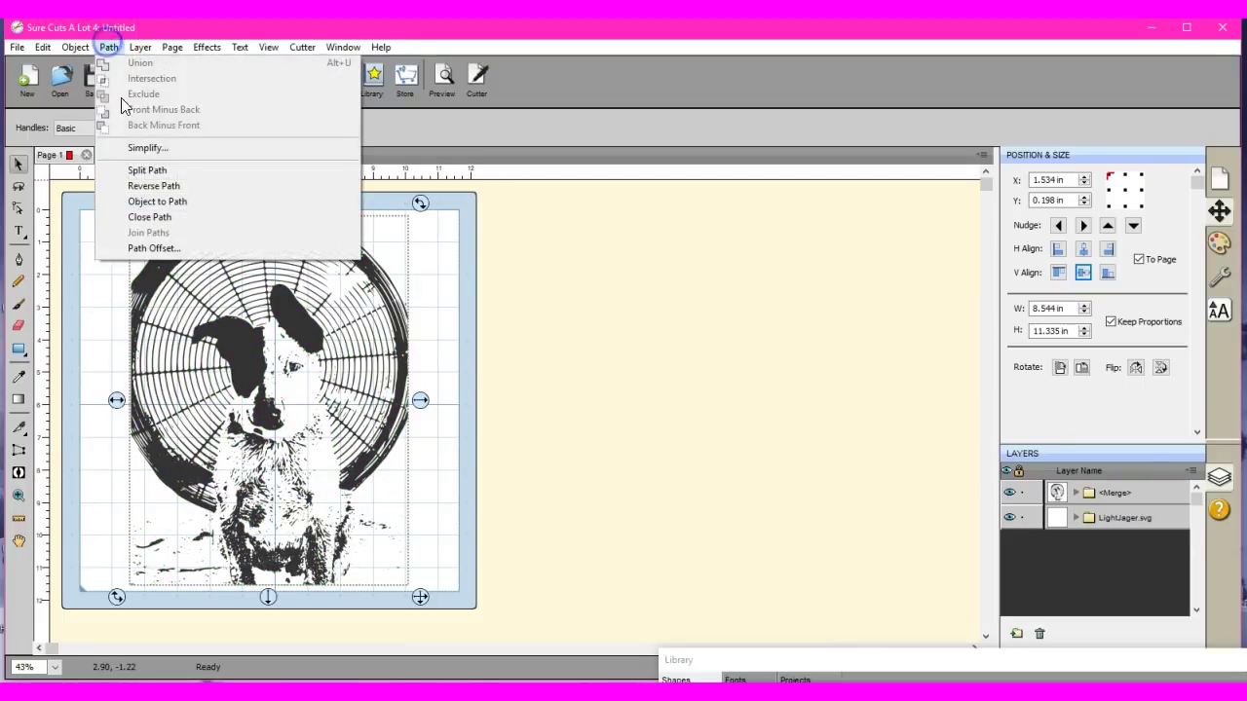
click(139, 151)
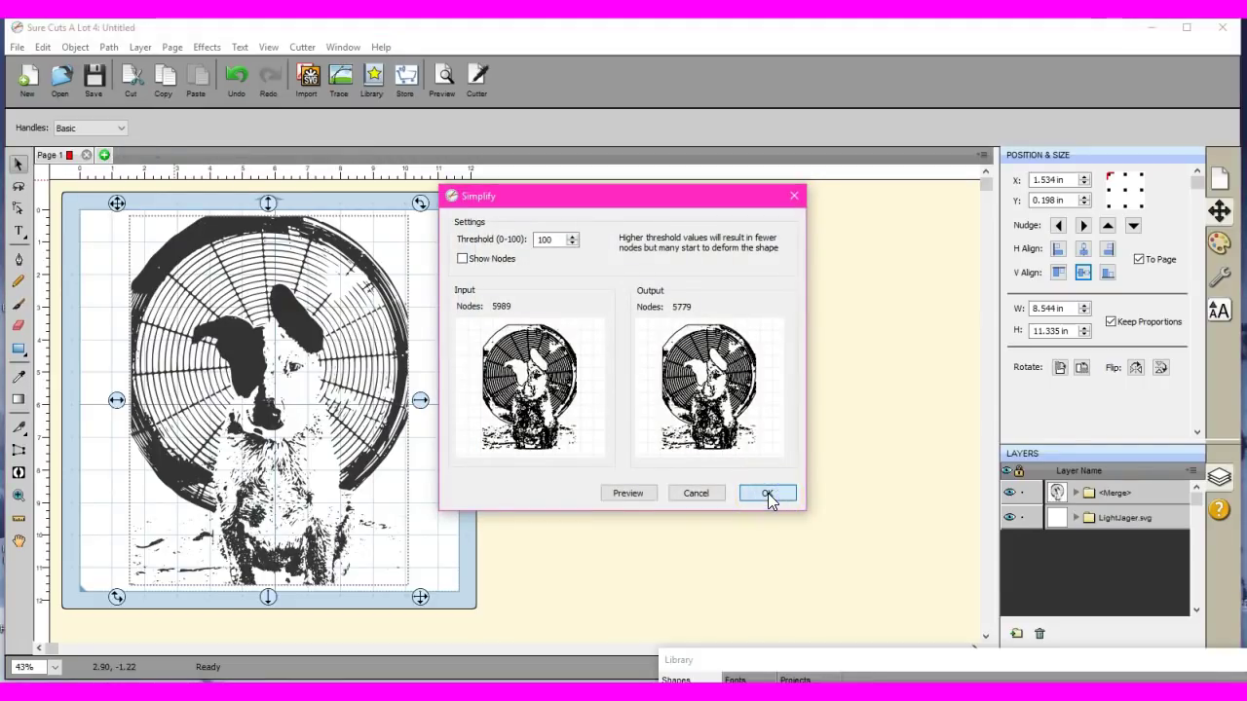
click(768, 494)
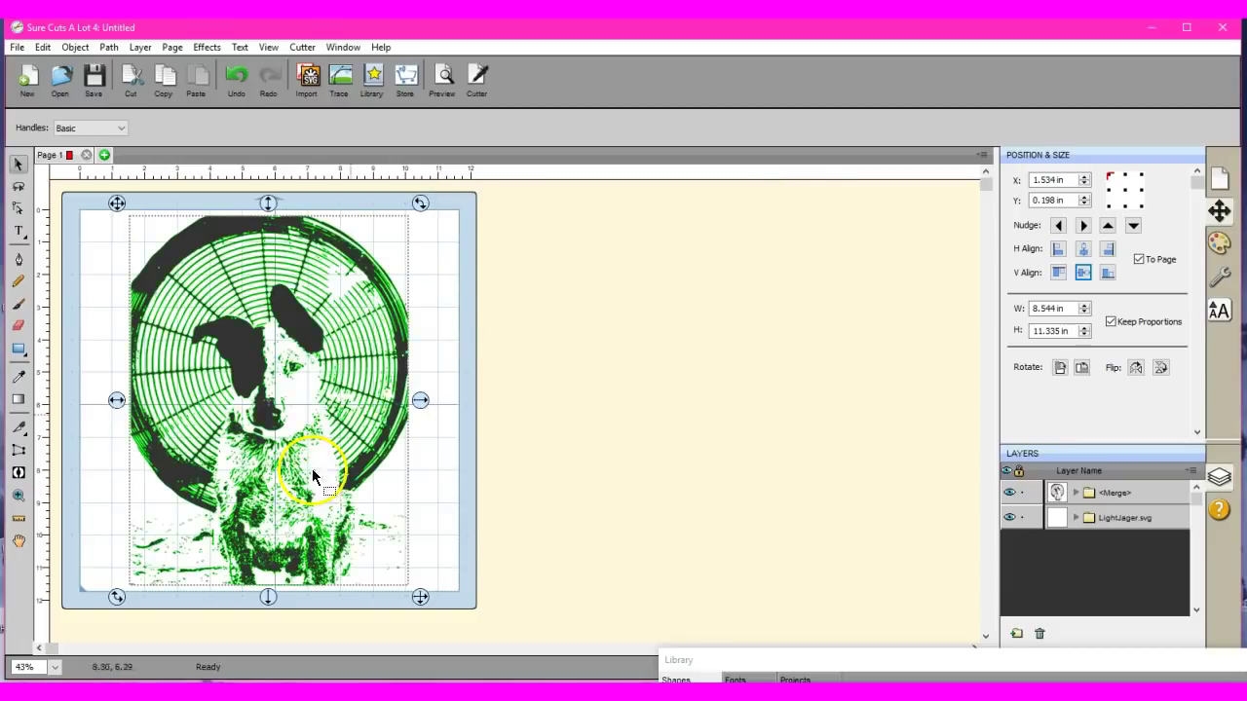